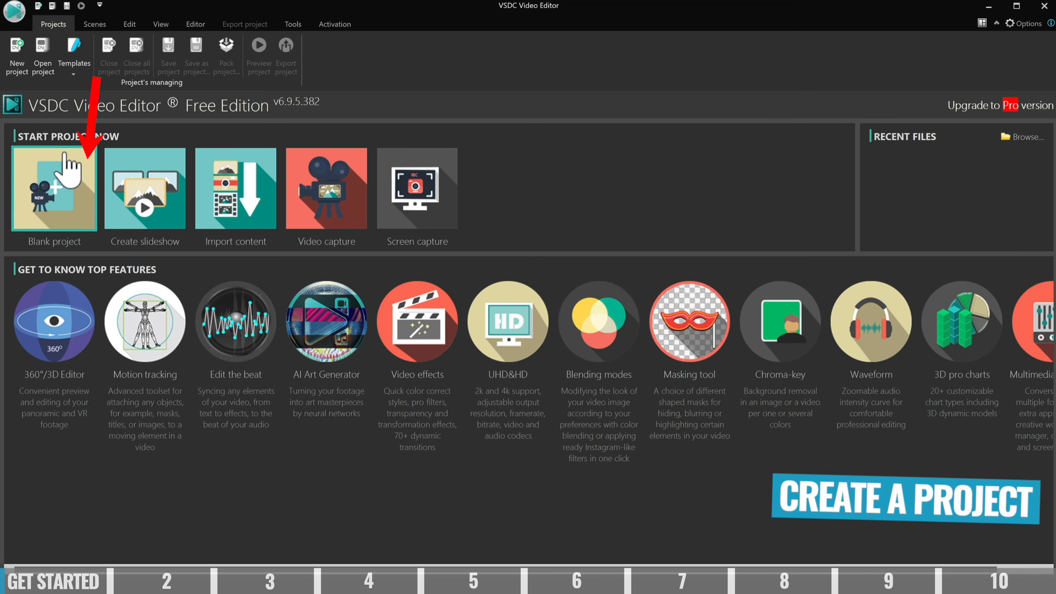
- Start a blank project titled "Justins Video" with YouTube as the device and Full HD 1920x1080 pixels (16:9) resolution
left_click(73, 202)
type("Justins Video")
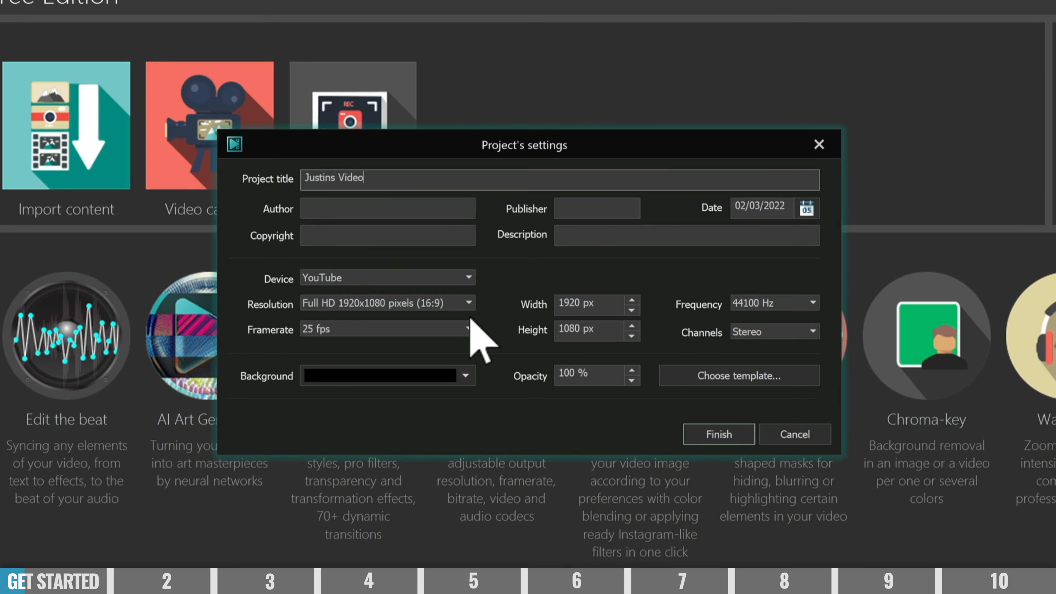
left_click(468, 302)
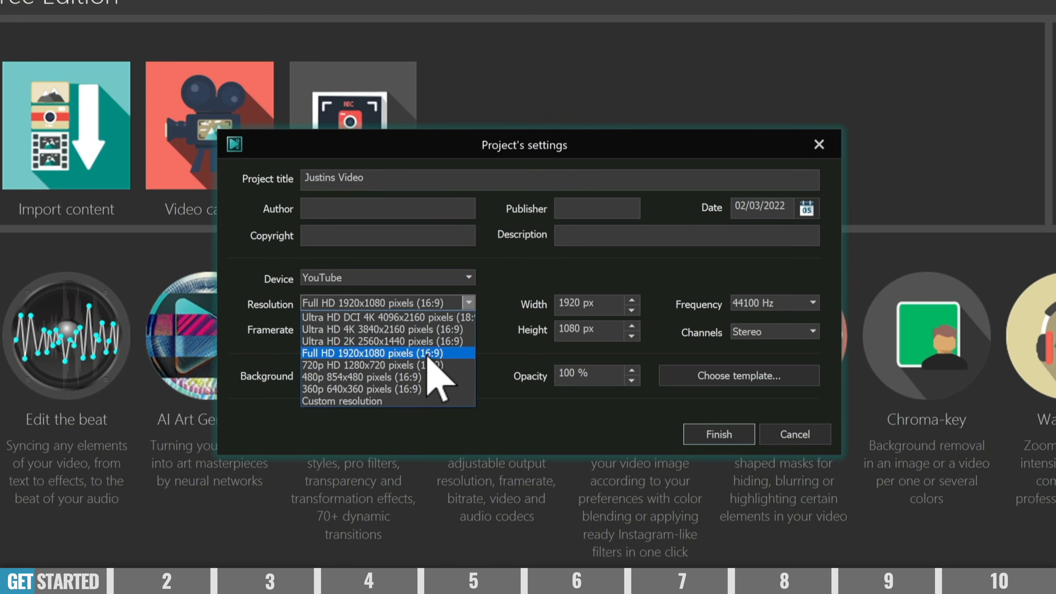
left_click(431, 355)
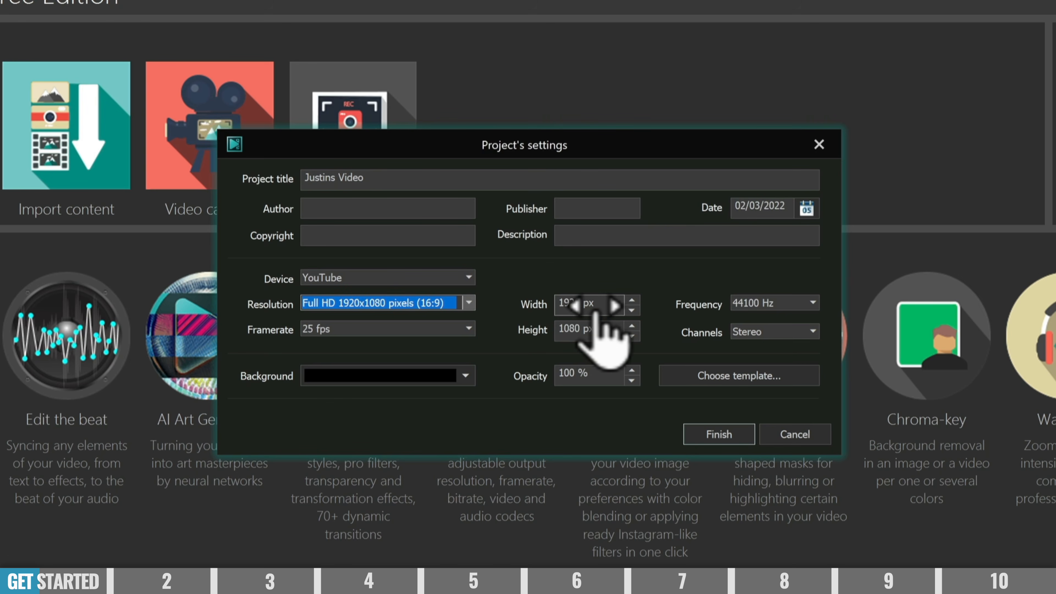
left_click(468, 277)
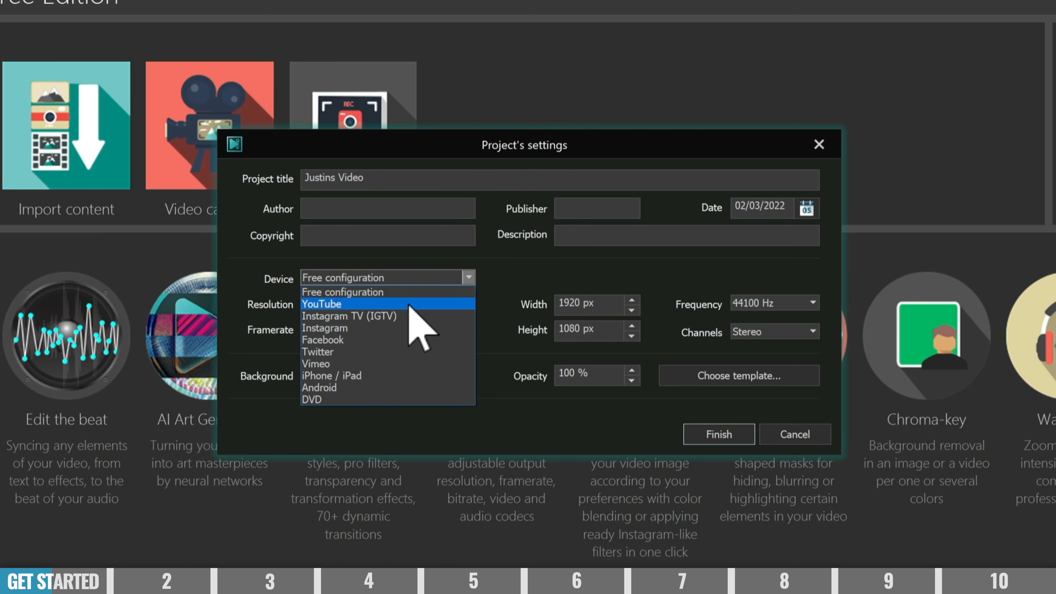
left_click(408, 304)
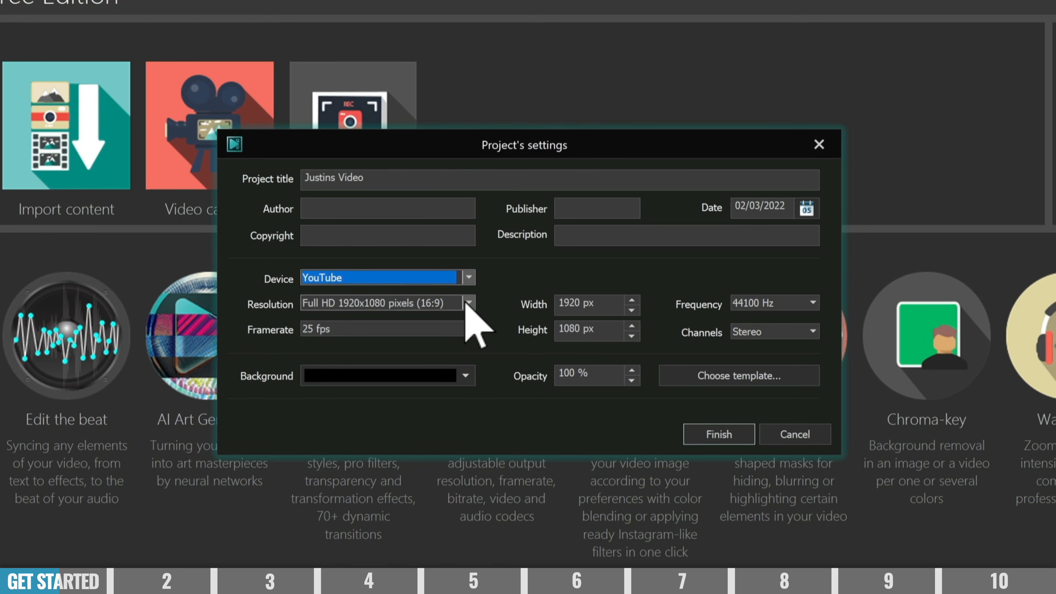
- Review the available frame rates, keep 25 fps, and finish creating the project
left_click(345, 331)
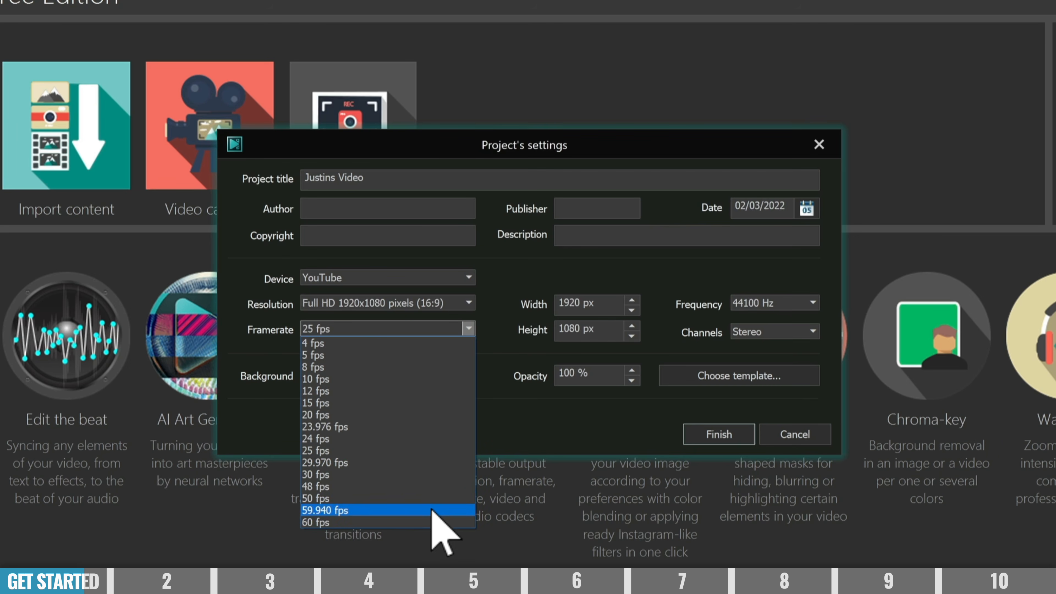
left_click(511, 336)
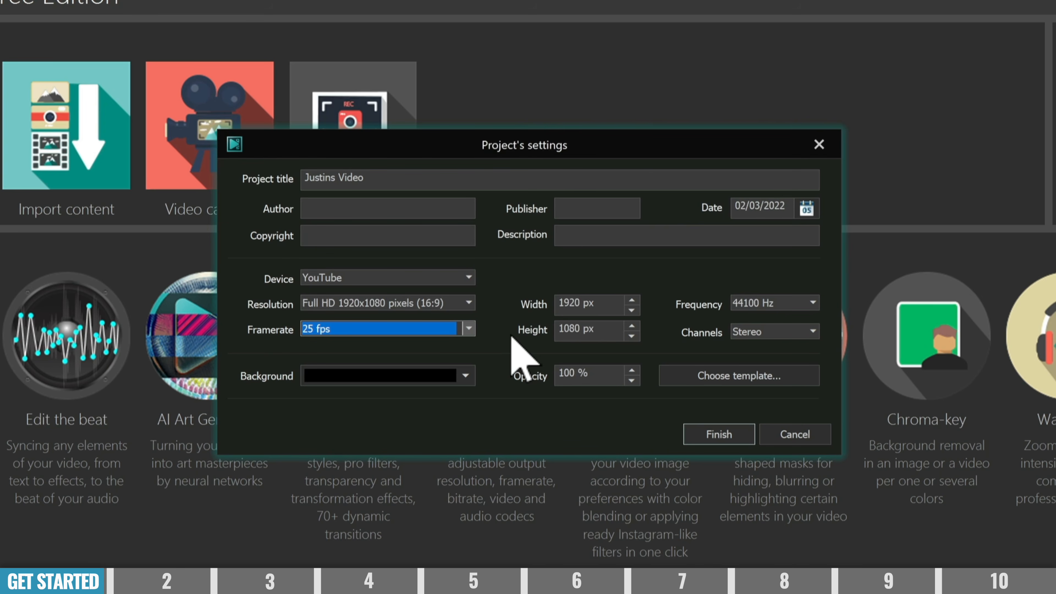
left_click(714, 436)
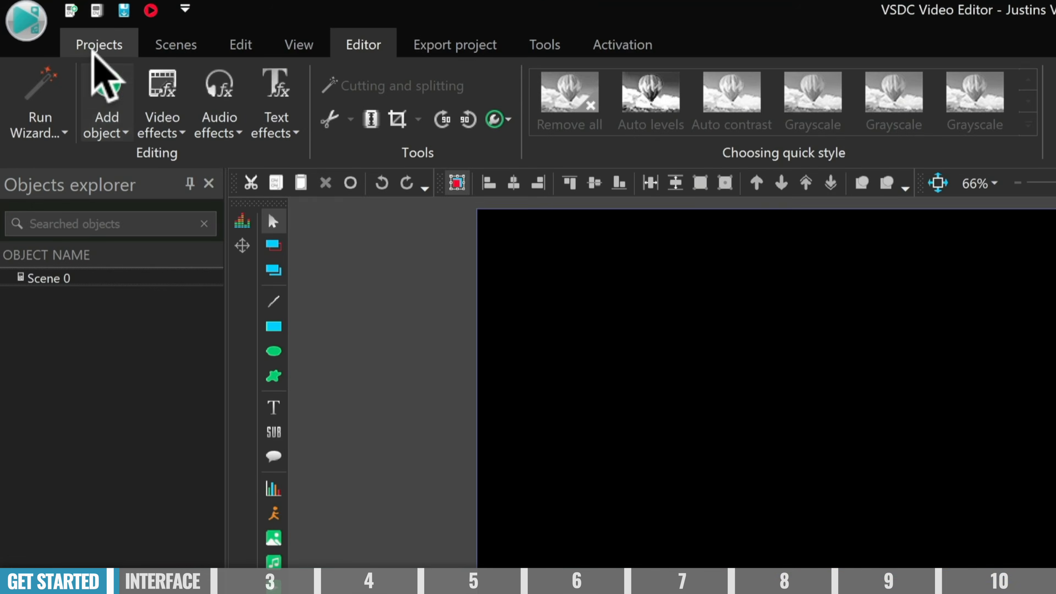
- Review the Projects, Scenes, Edit, View, Editor, Export project, Conversion, Tools and Activation command sets and return to the Editor commands
left_click(50, 28)
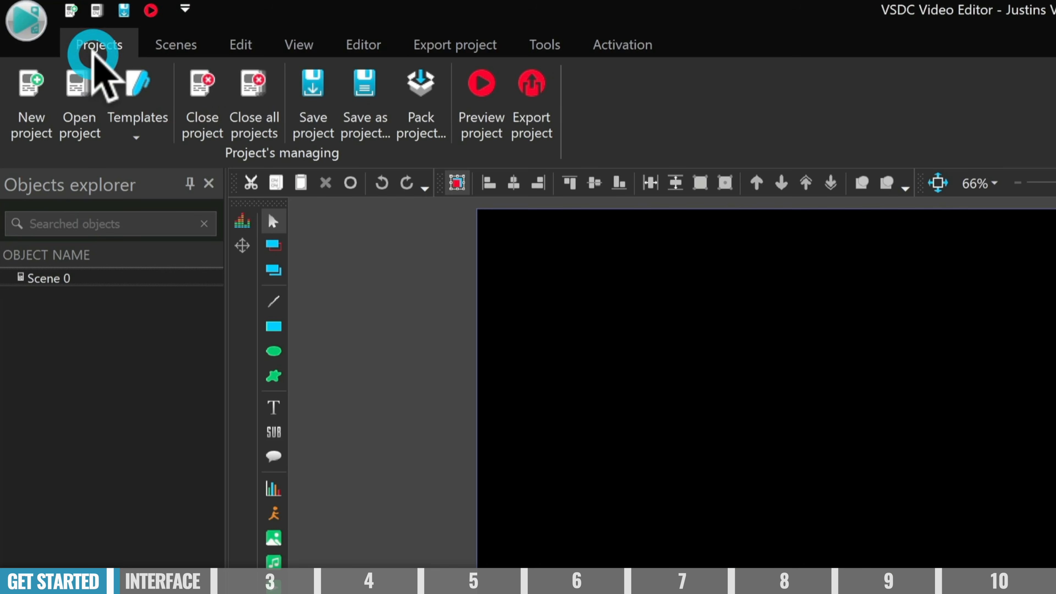
left_click(169, 44)
left_click(243, 44)
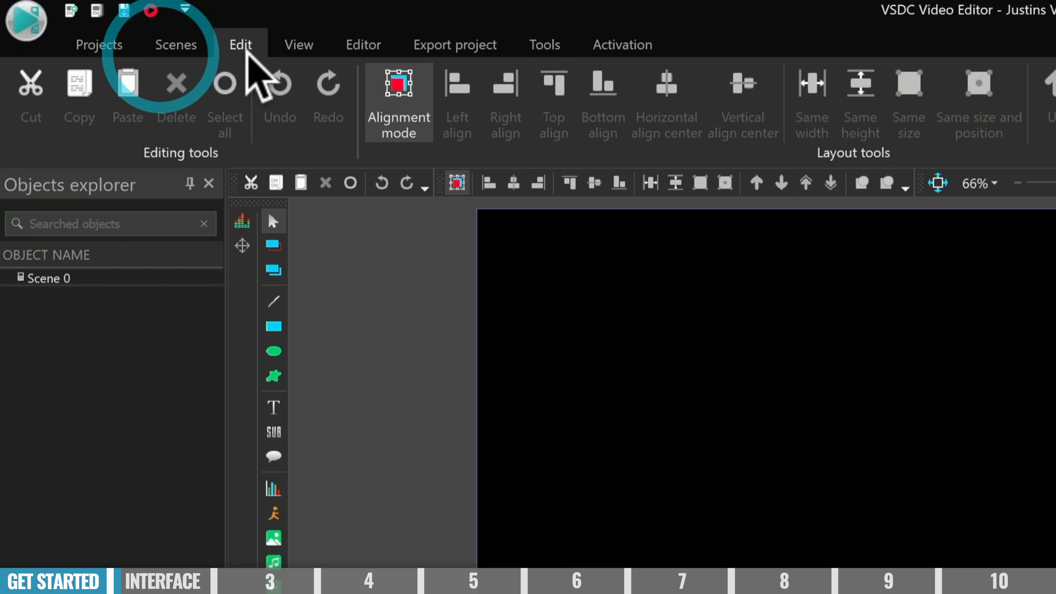
left_click(296, 45)
left_click(360, 46)
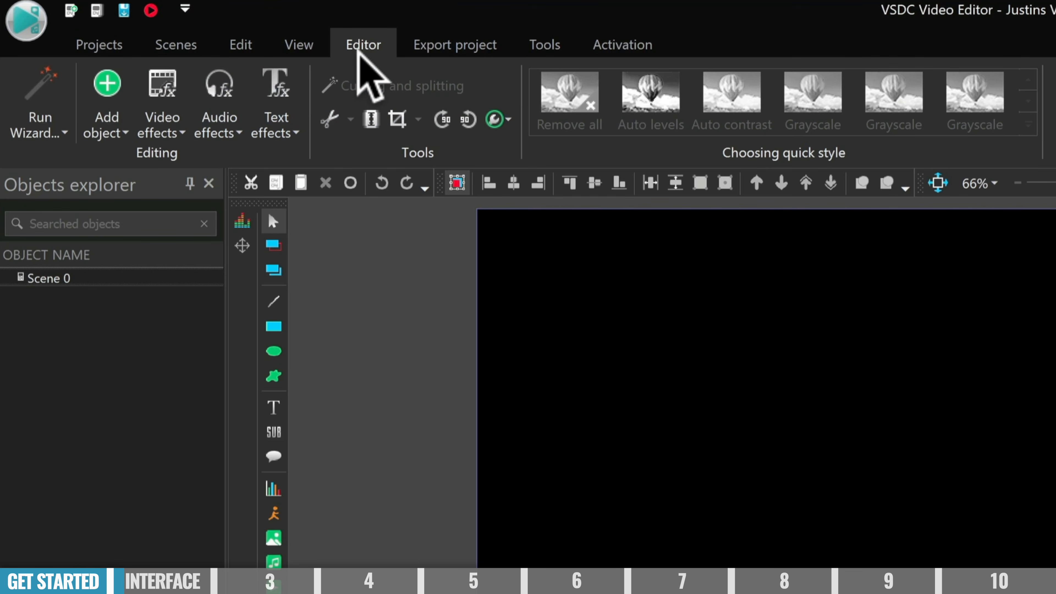
left_click(437, 52)
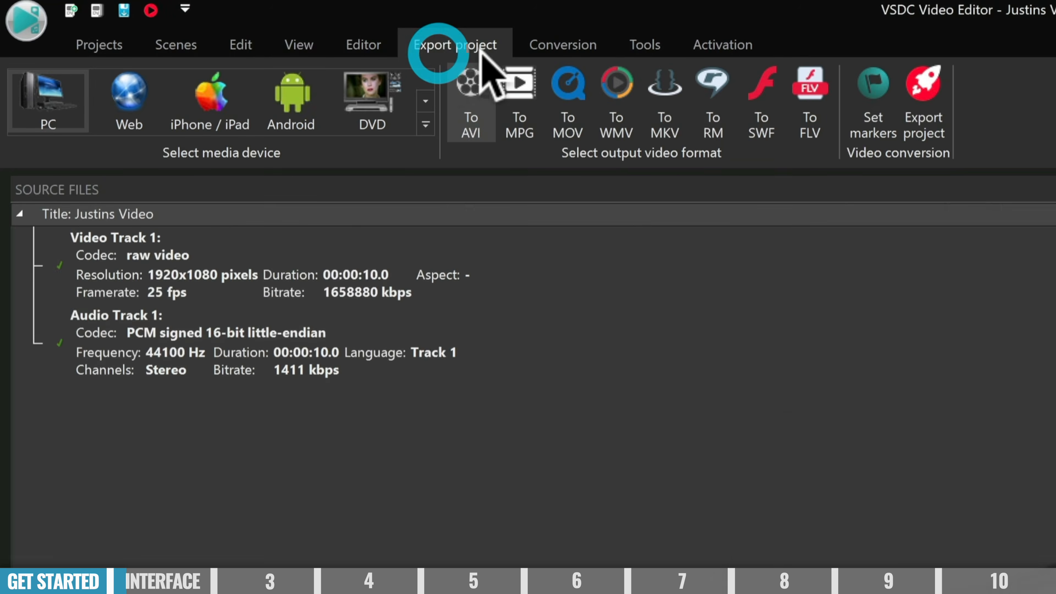
left_click(582, 46)
left_click(649, 47)
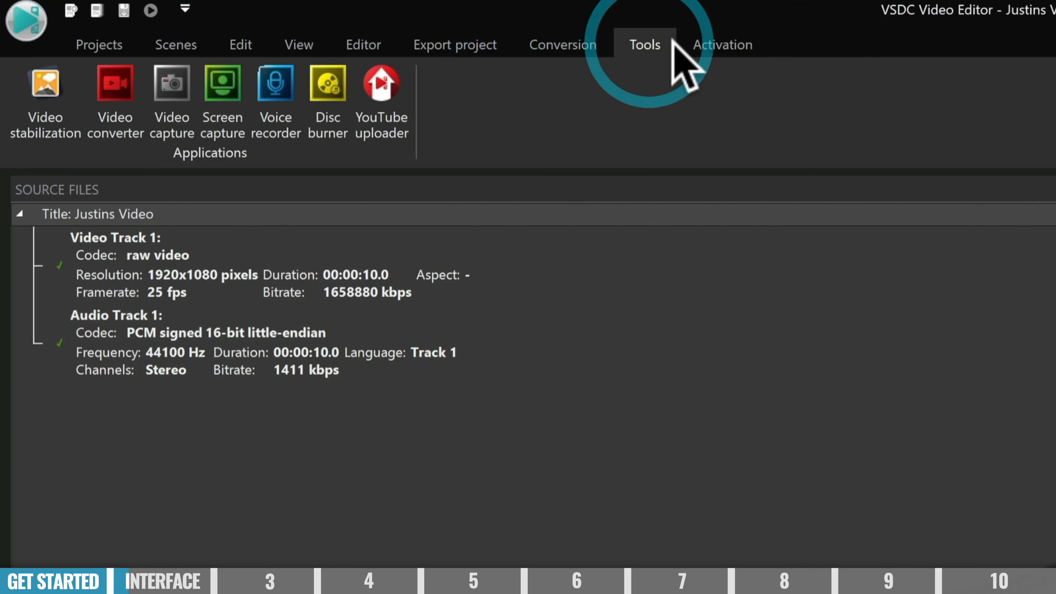
left_click(702, 48)
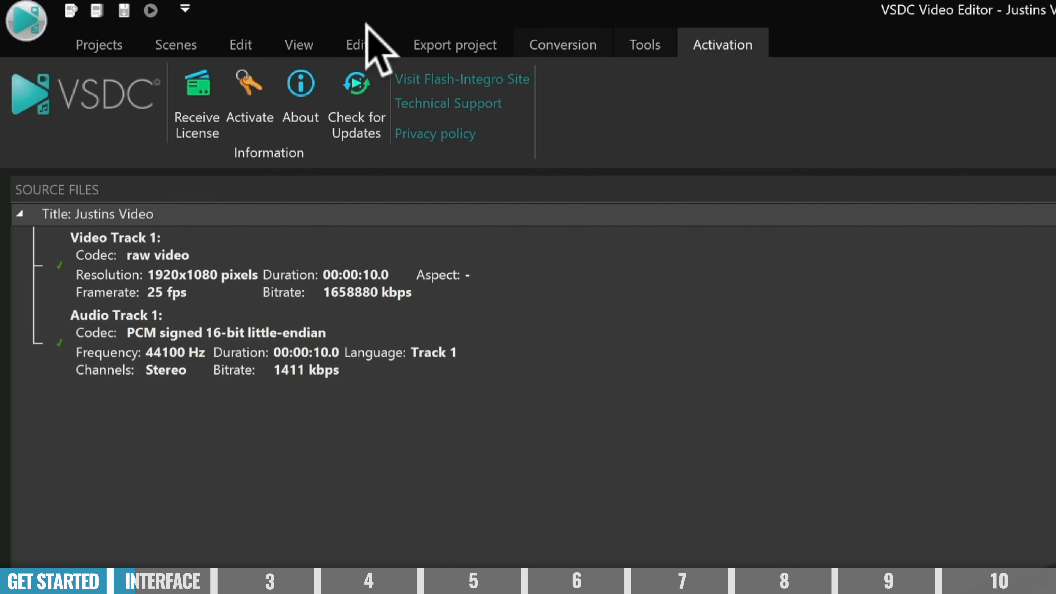
left_click(363, 45)
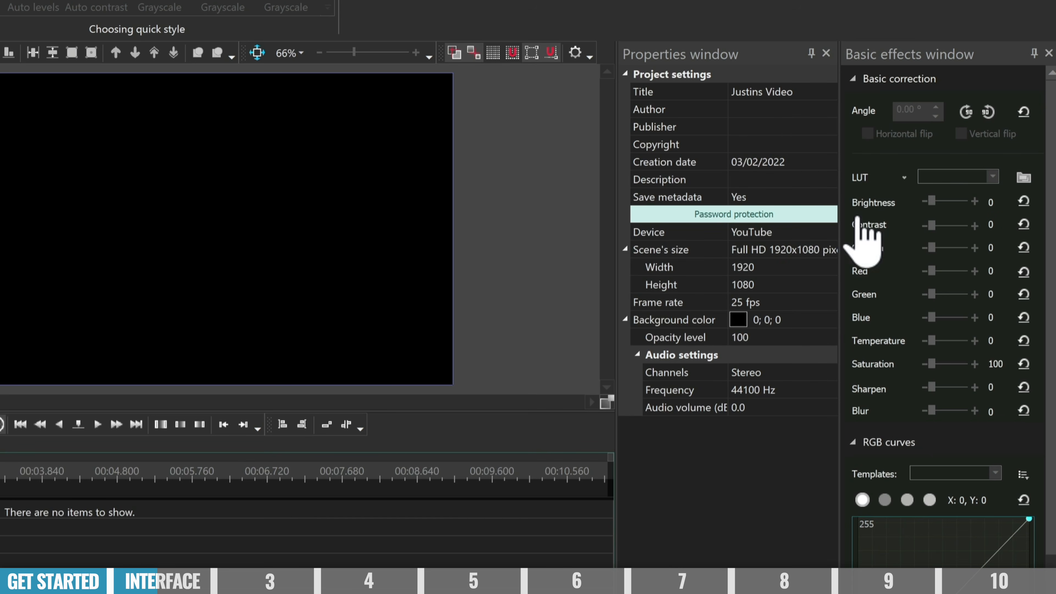
- Set the Properties and Basic effects windows to auto-hide and briefly reveal each collapsed window
left_click(812, 52)
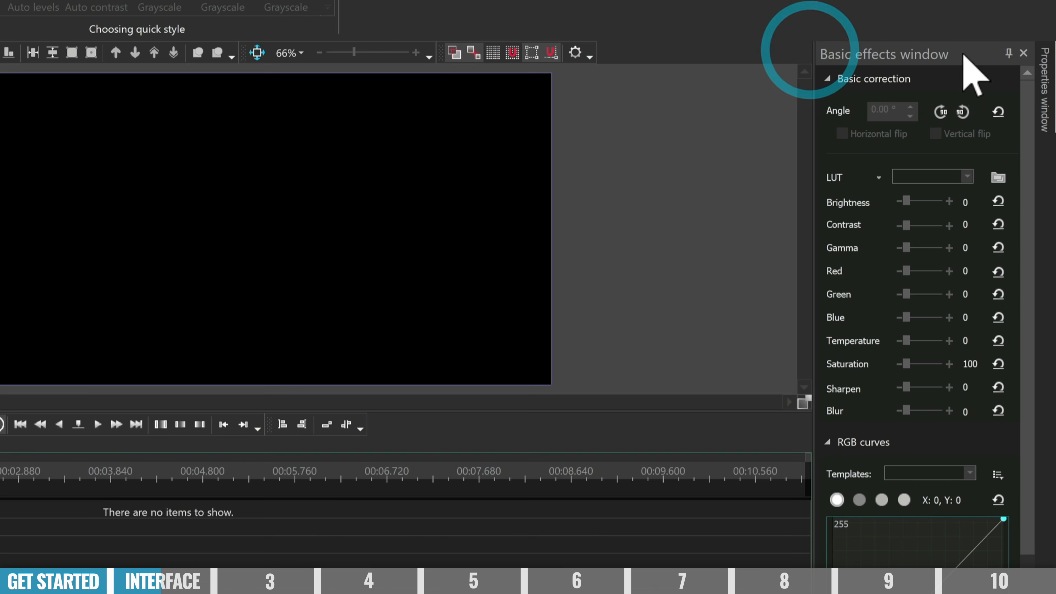
left_click(1009, 53)
left_click(1047, 96)
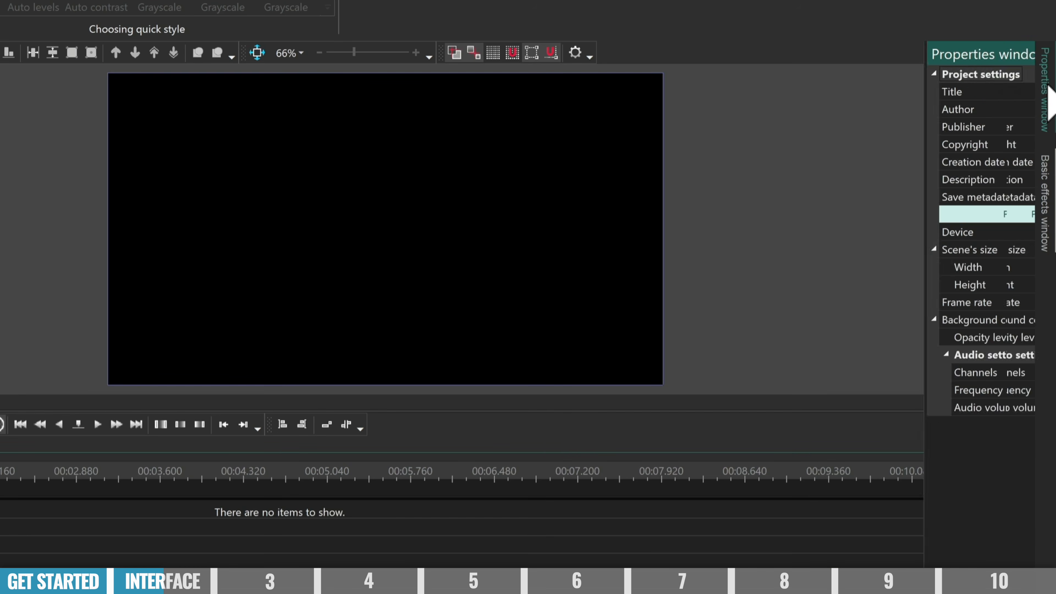
left_click(1044, 216)
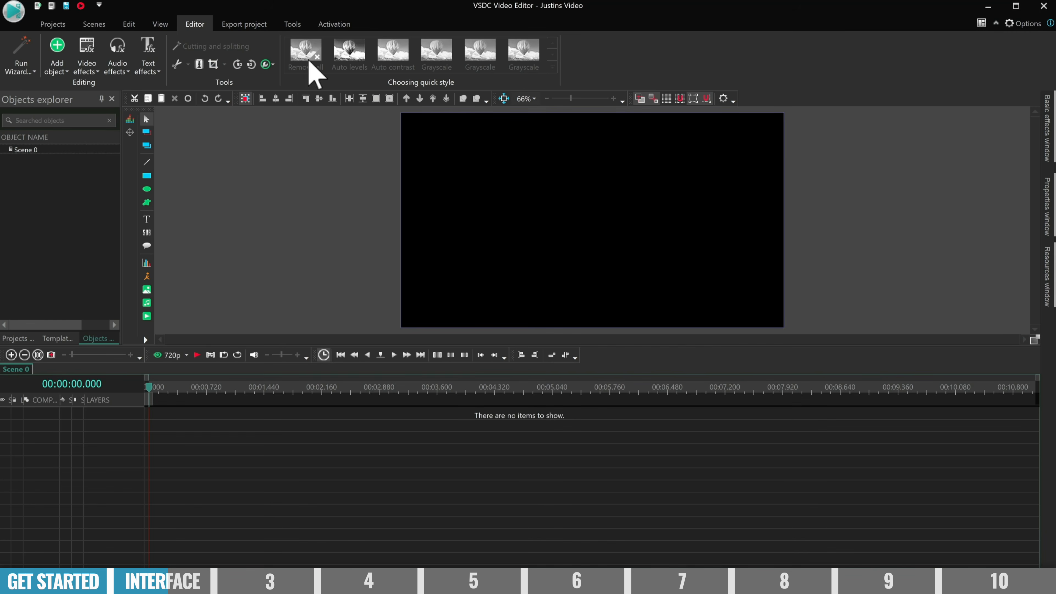
- Show the interface's View options and set the Objects explorer pane group to auto-hide
left_click(160, 25)
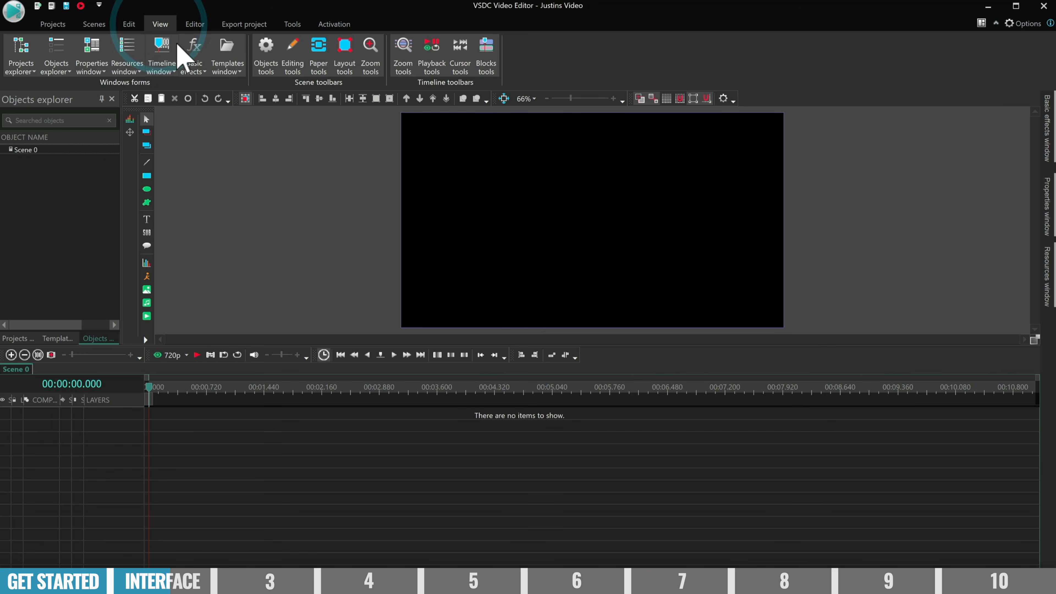
left_click(167, 55)
left_click(168, 56)
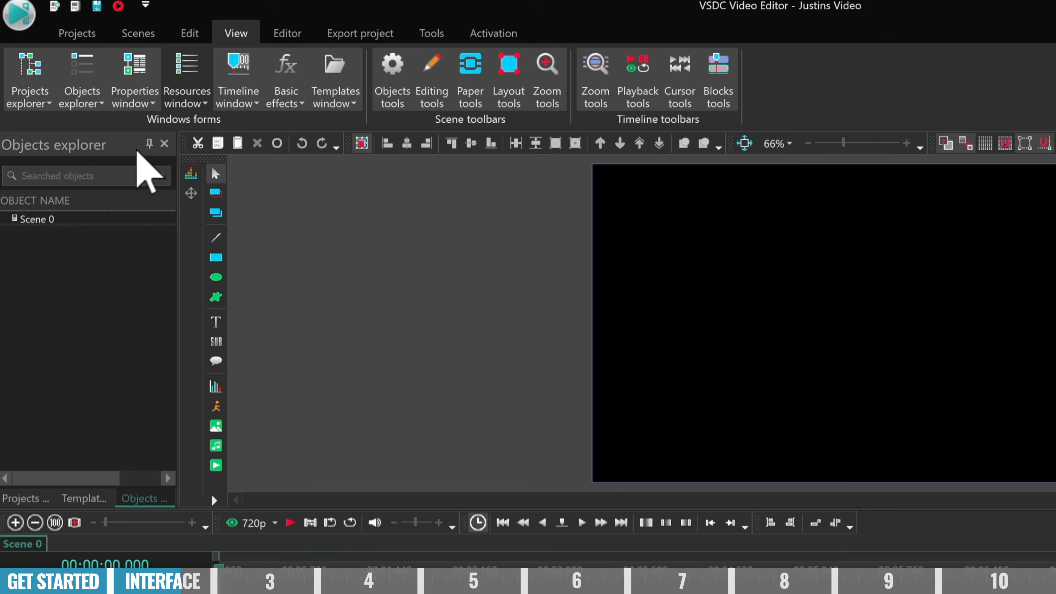
left_click(150, 143)
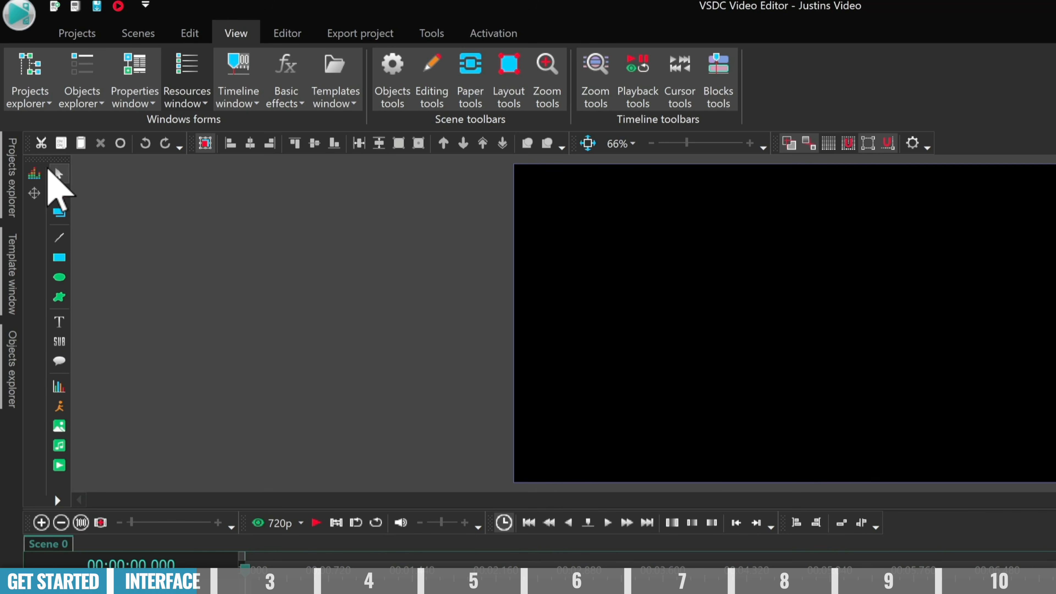
left_click_drag(42, 159, 16, 253)
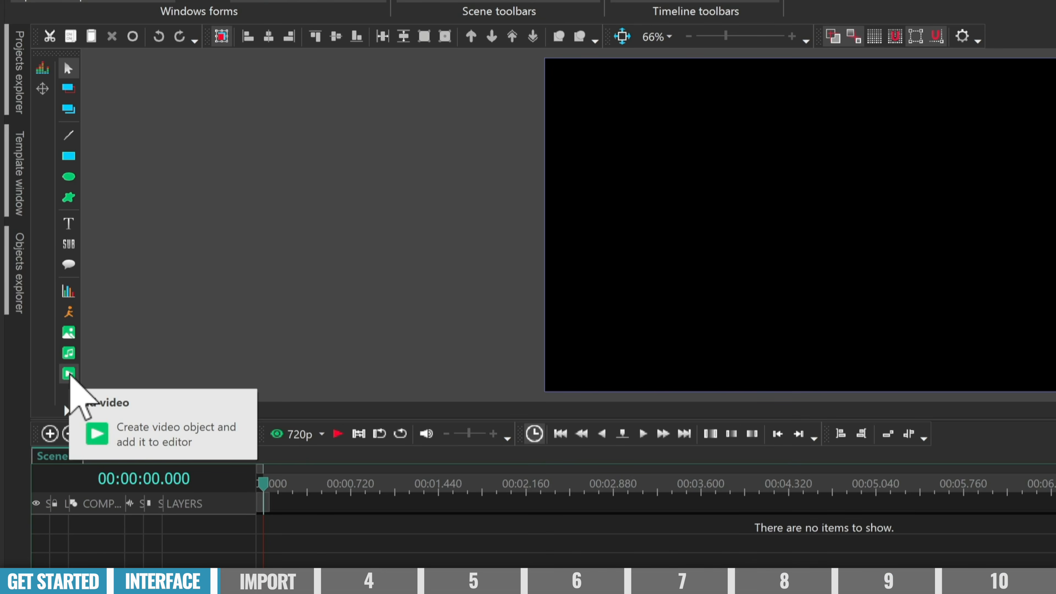
- Add the Footage video from the Video Files > Footage folder to the scene, from the cursor position on a new layer
left_click(69, 373)
left_click(393, 230)
double_click(492, 316)
double_click(480, 243)
left_click(482, 243)
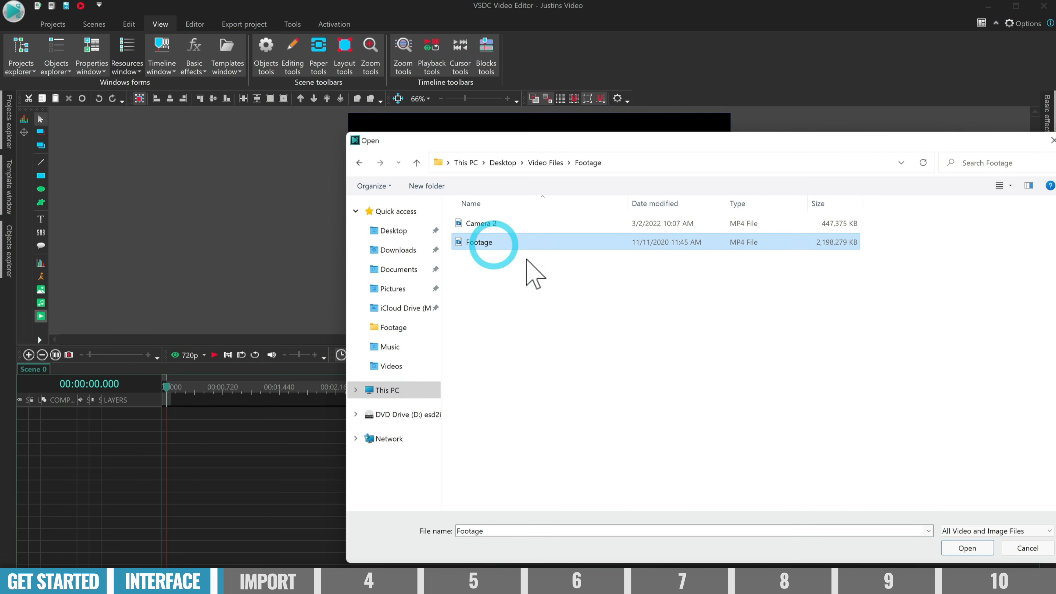
left_click(965, 547)
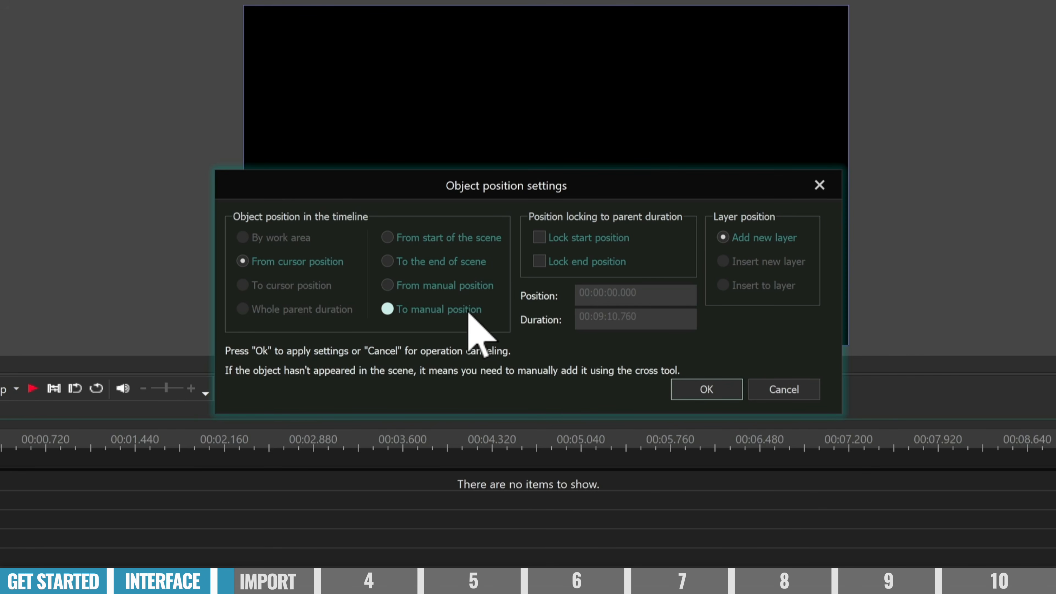
left_click(724, 391)
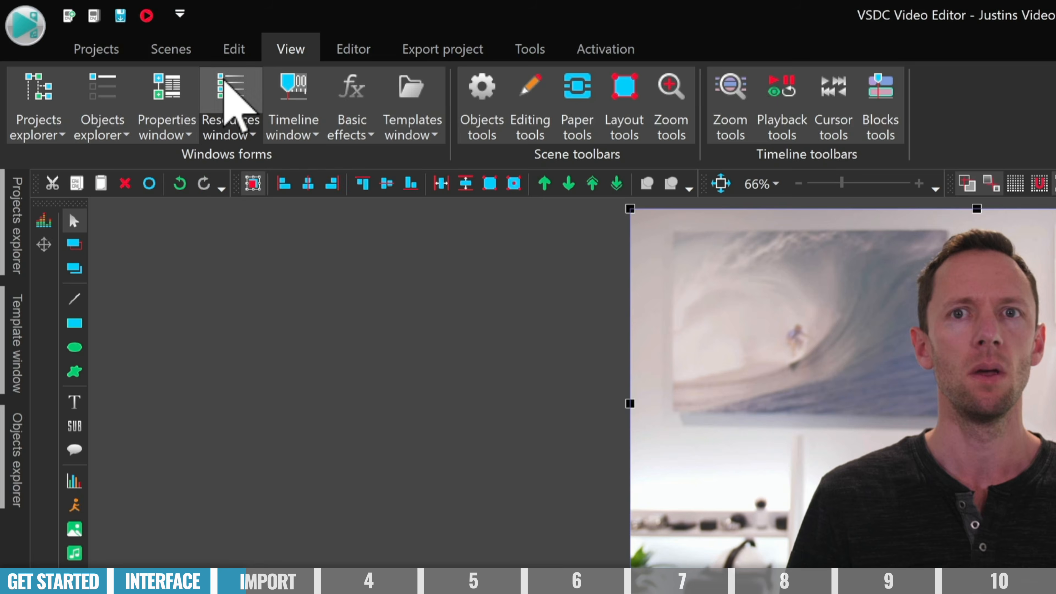
- Show the Resources window and add the Camera 2 video to the project's resources
left_click(123, 40)
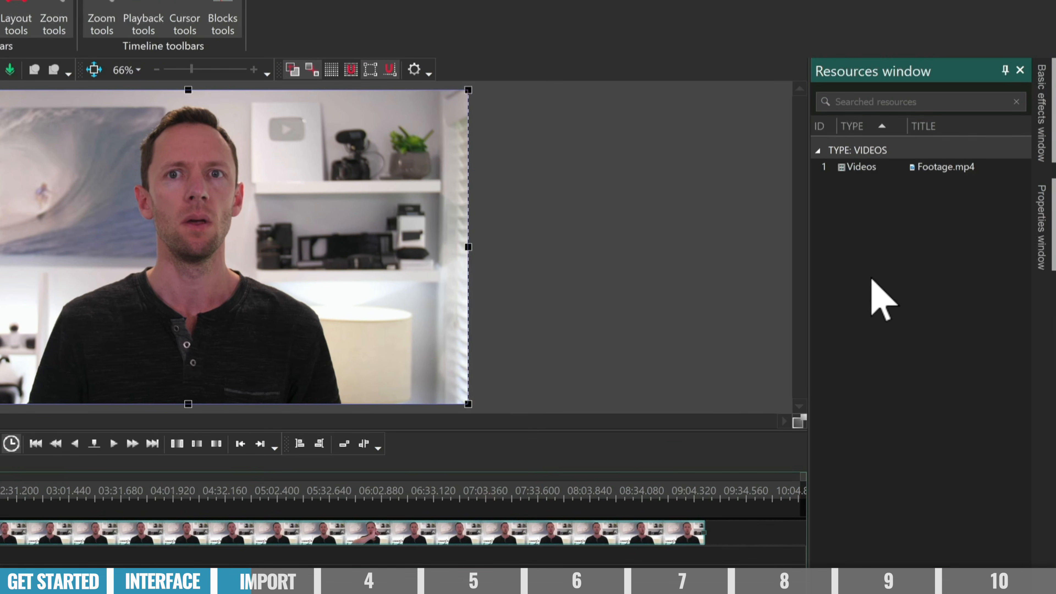
right_click(872, 280)
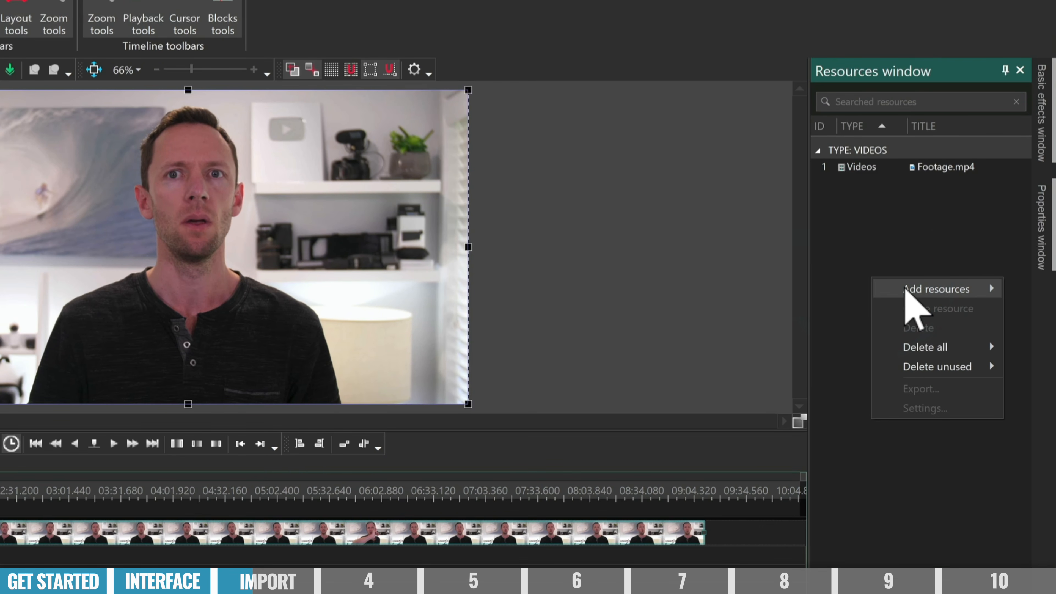
mouse_move(892, 289)
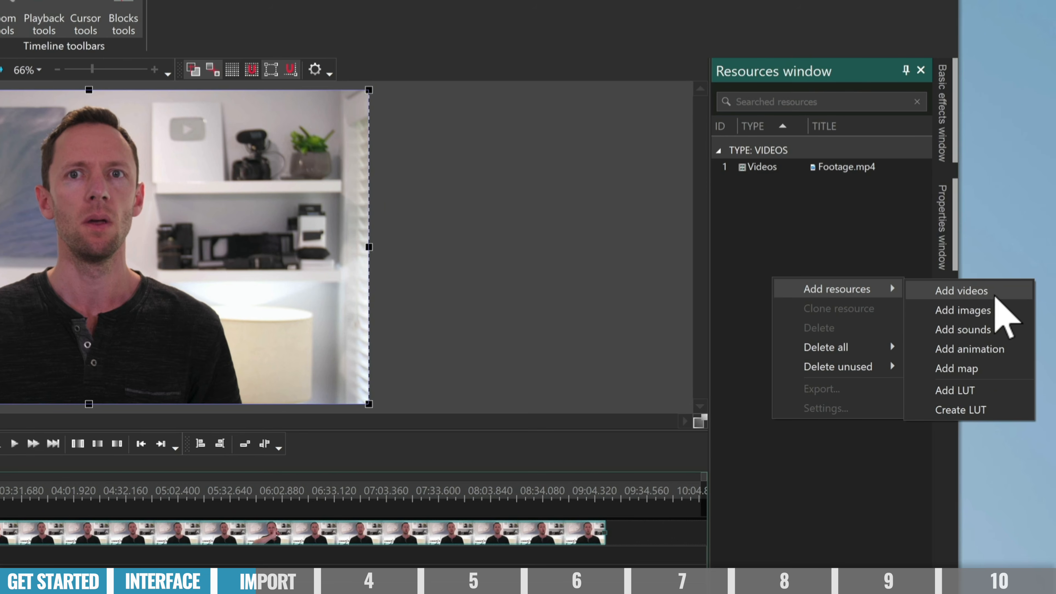
left_click(995, 291)
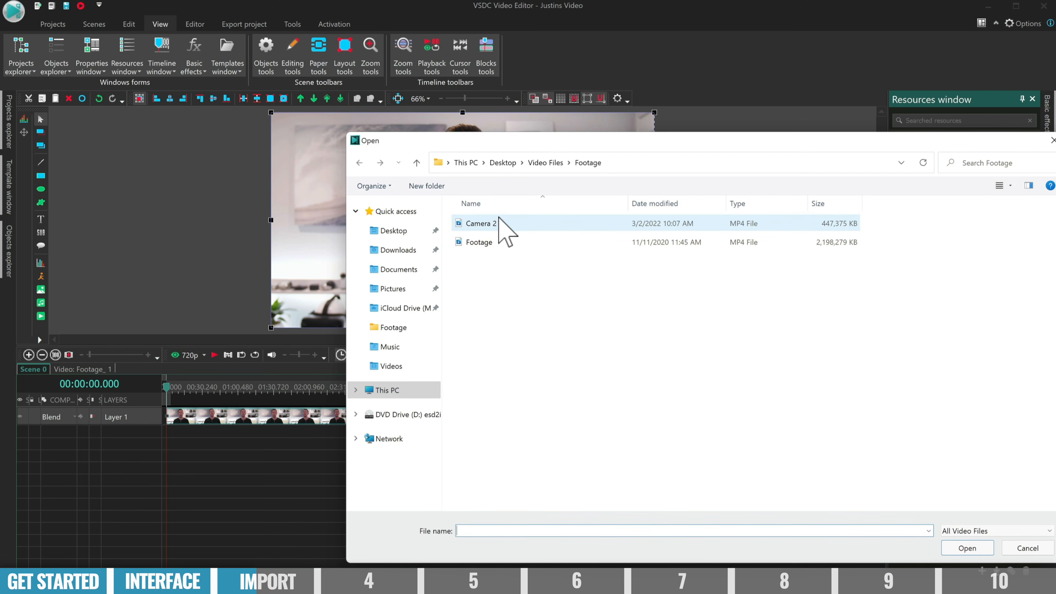
left_click(491, 224)
left_click(969, 547)
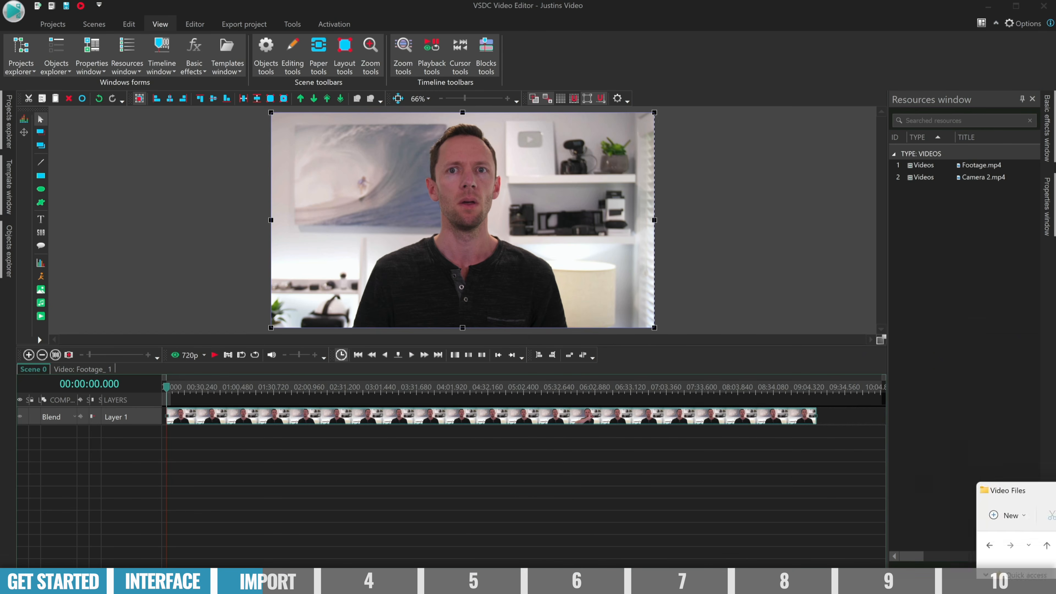
- Import the Broll folder from Video Files into the project's resources, including subdirectories
left_click_drag(1055, 490, 984, 391)
left_click(931, 483)
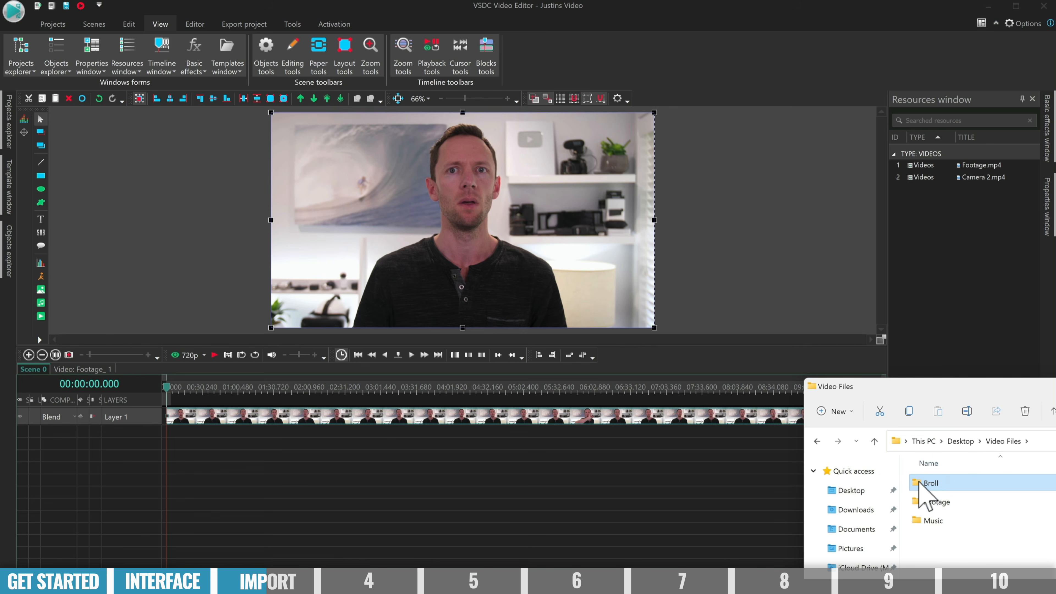
left_click_drag(931, 270, 938, 260)
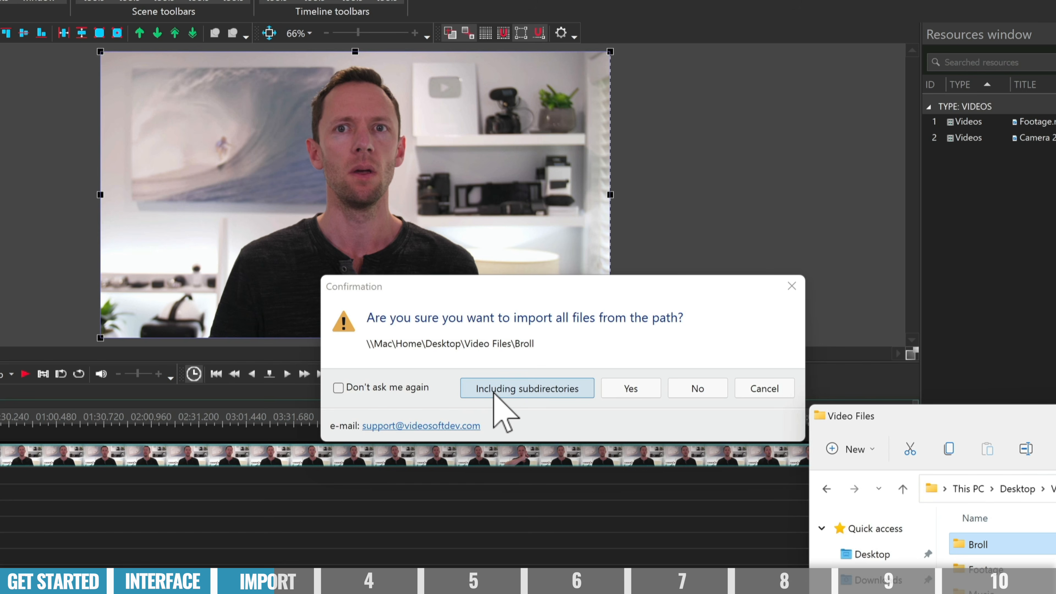
left_click(522, 392)
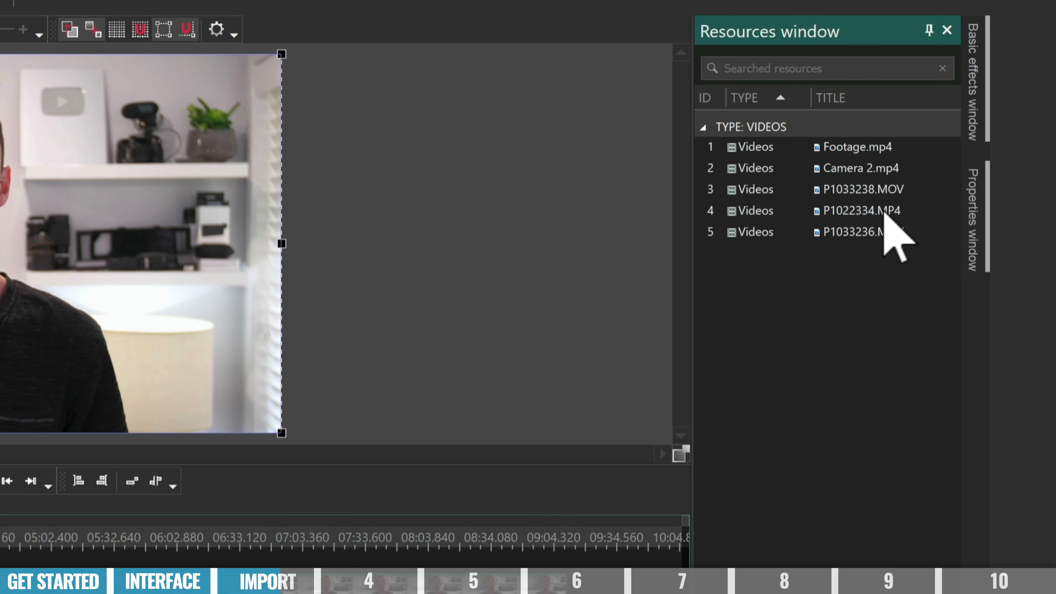
- Import the Music folder from Video Files into the project's resources, including subdirectories
key("alt+Tab")
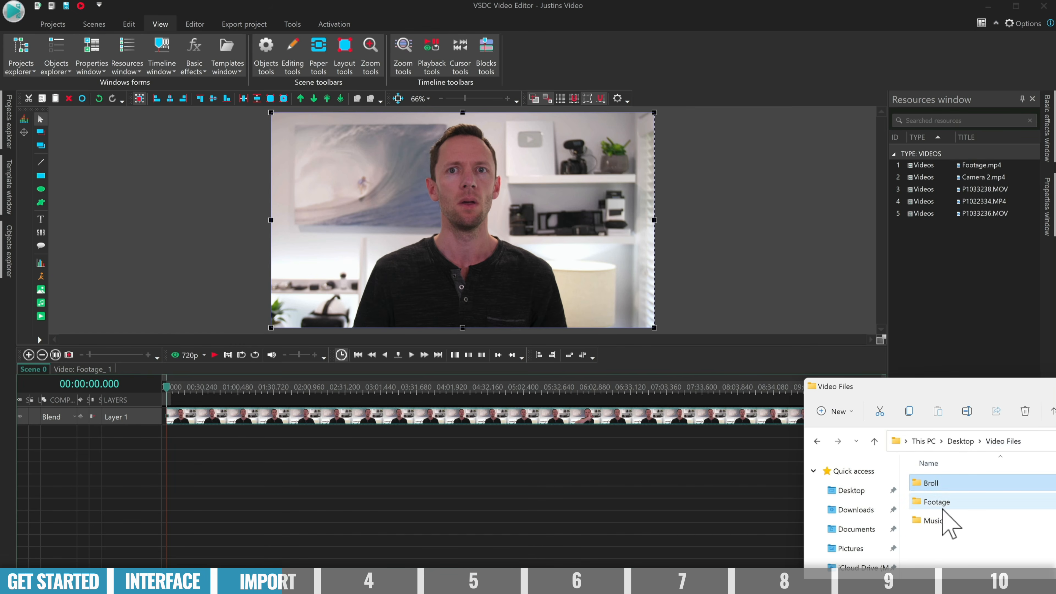
left_click_drag(919, 521, 935, 287)
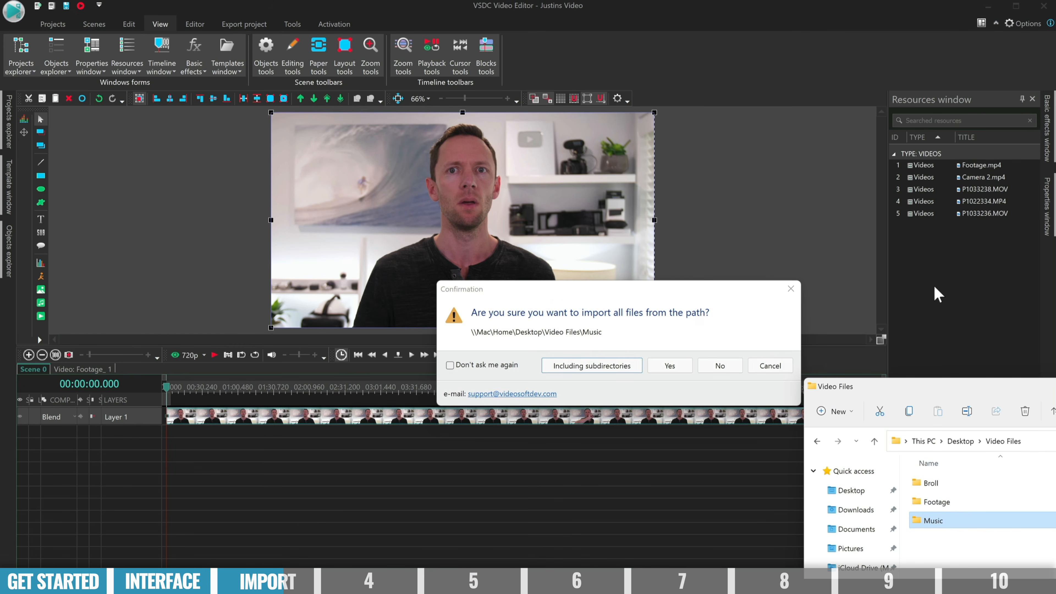
key("Return")
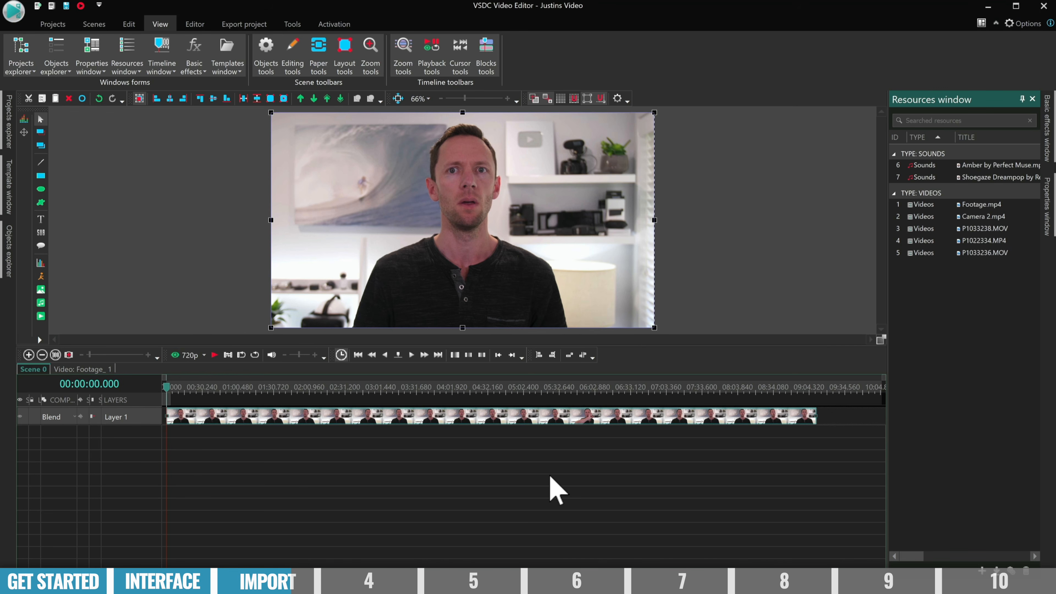
- Delete the existing Footage clip from the timeline and add Footage.mp4 from the resources at the timeline start as video
left_click(497, 421)
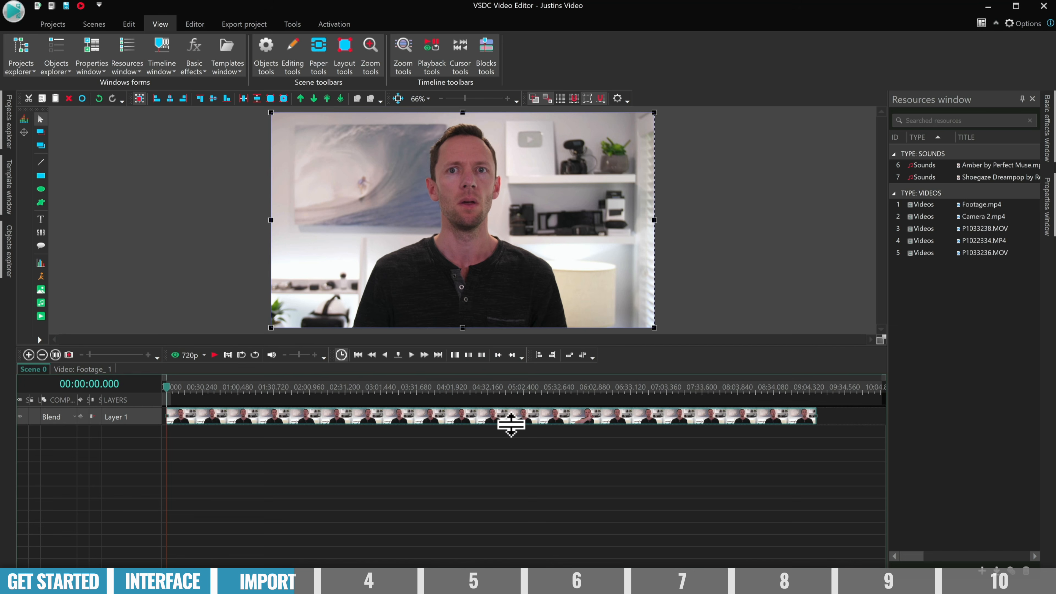
key("Delete")
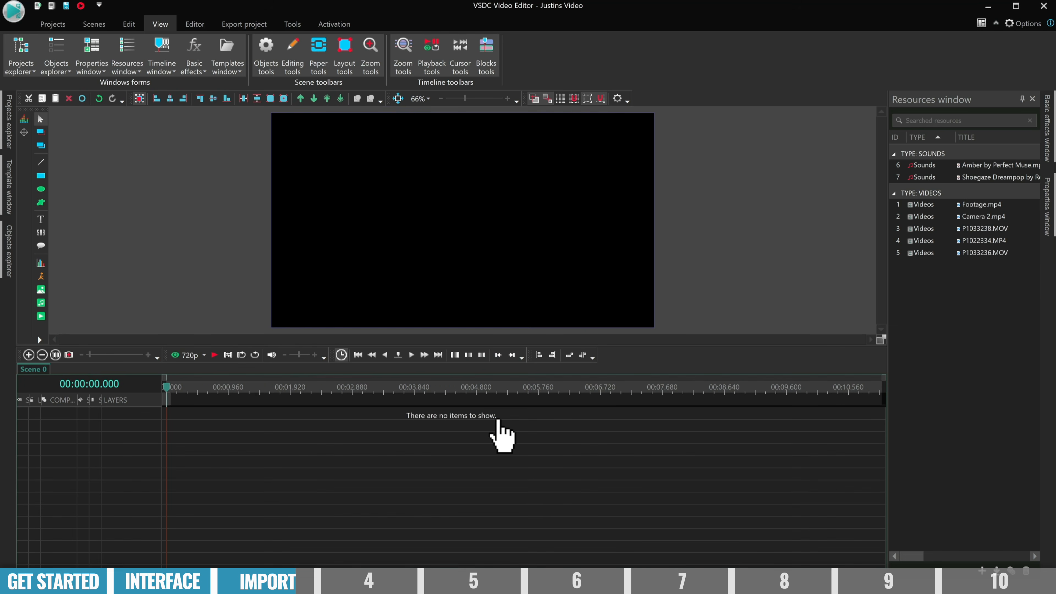
left_click(921, 208)
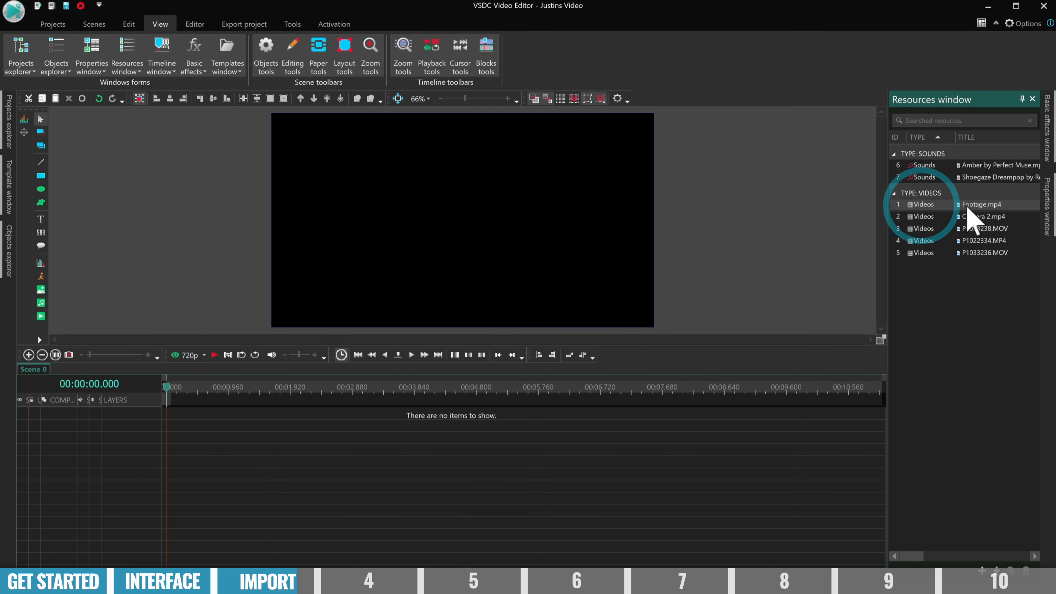
left_click_drag(975, 207, 172, 427)
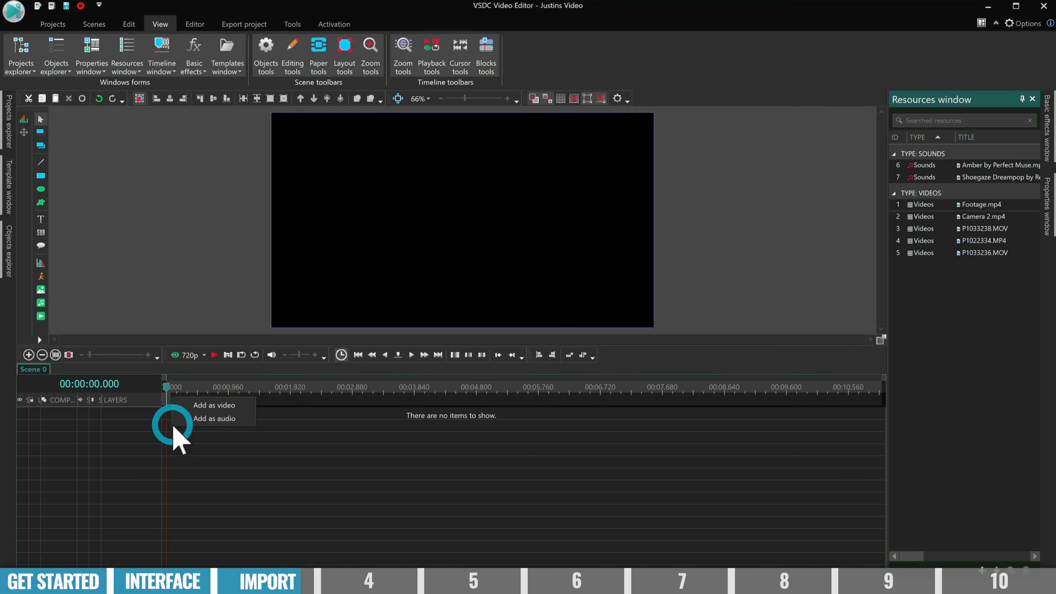
left_click(234, 405)
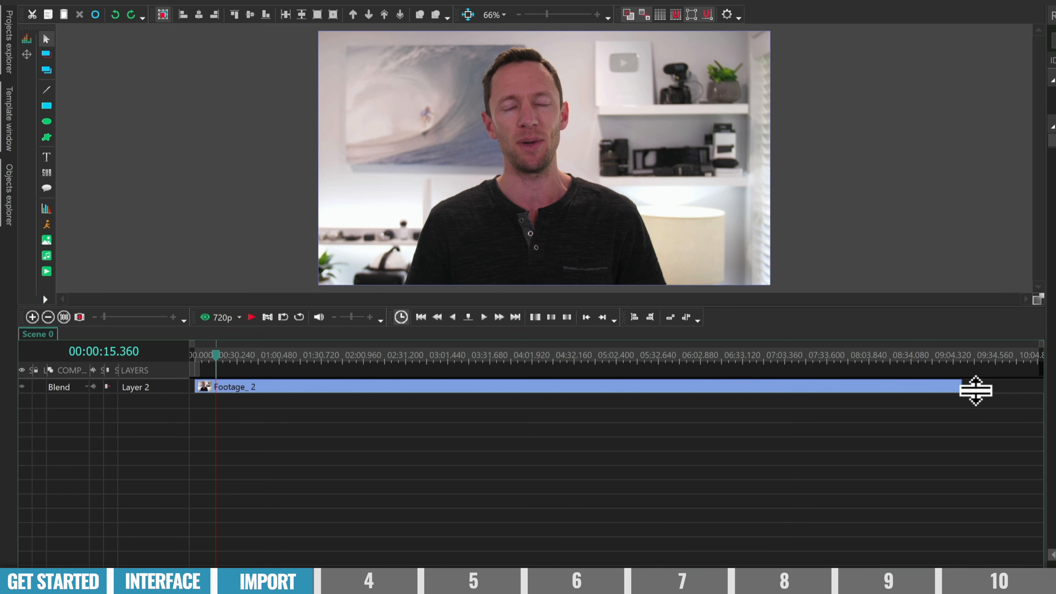
- Increase the height of Layer 2 on the timeline to enlarge the Footage clip's thumbnails
left_click_drag(979, 393, 977, 434)
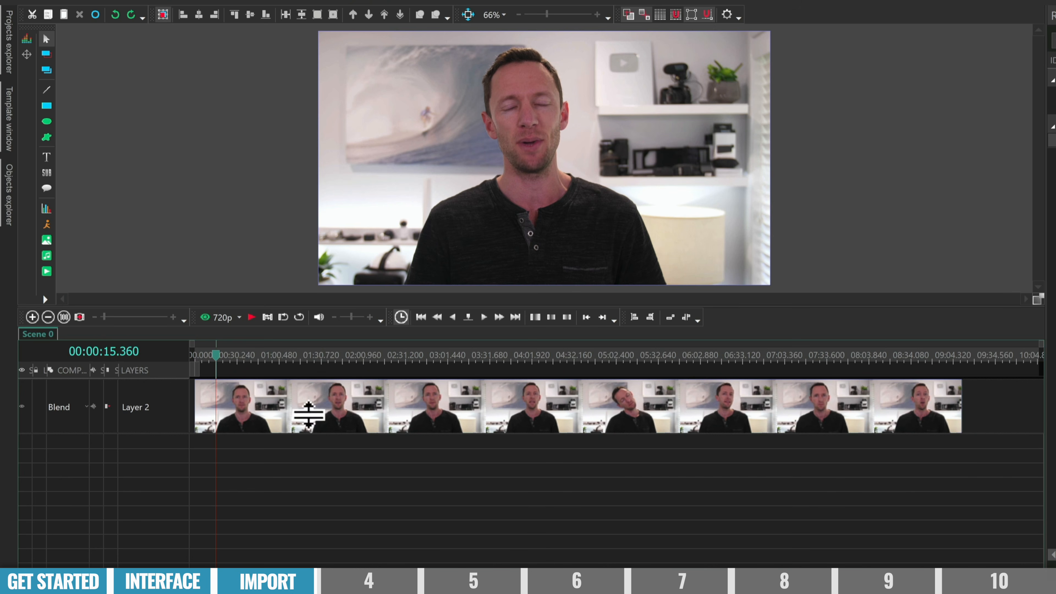
mouse_move(749, 416)
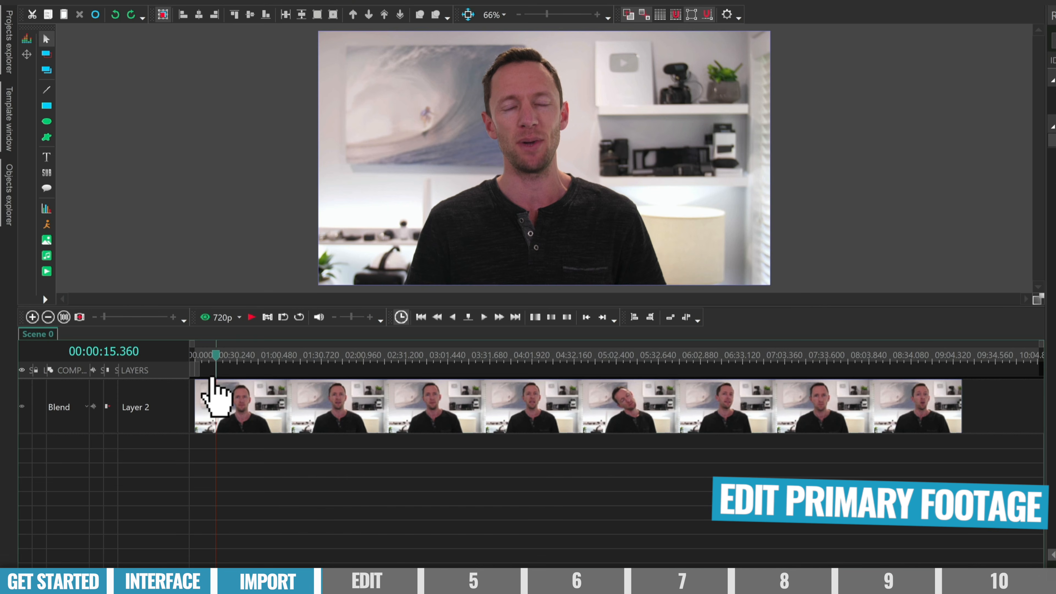
- Play the footage from the start of the timeline and pause it at 00:00:02.440
left_click(215, 356)
left_click(189, 356)
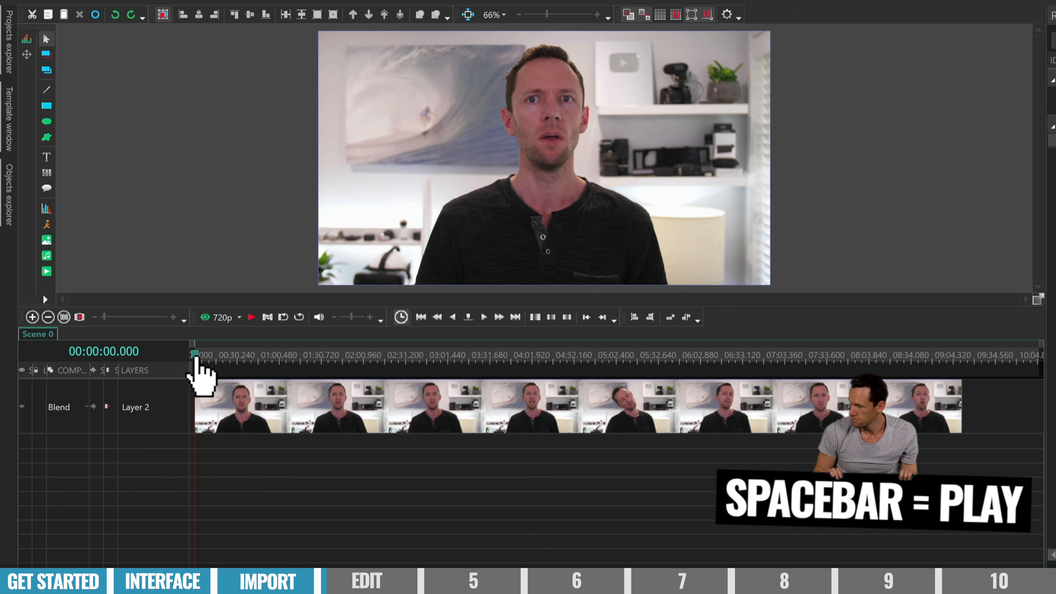
left_click(252, 318)
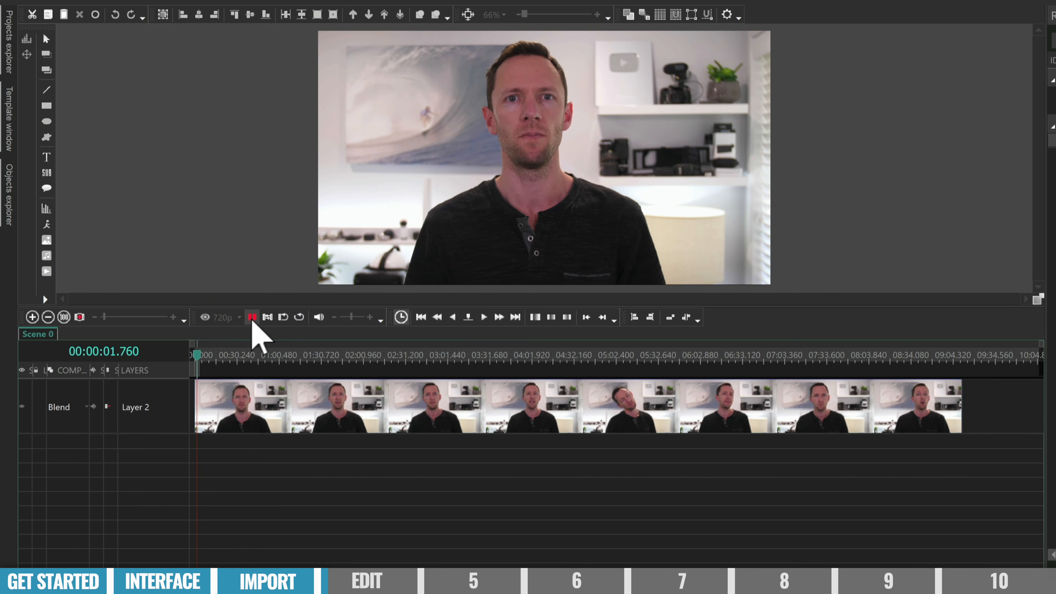
left_click(252, 318)
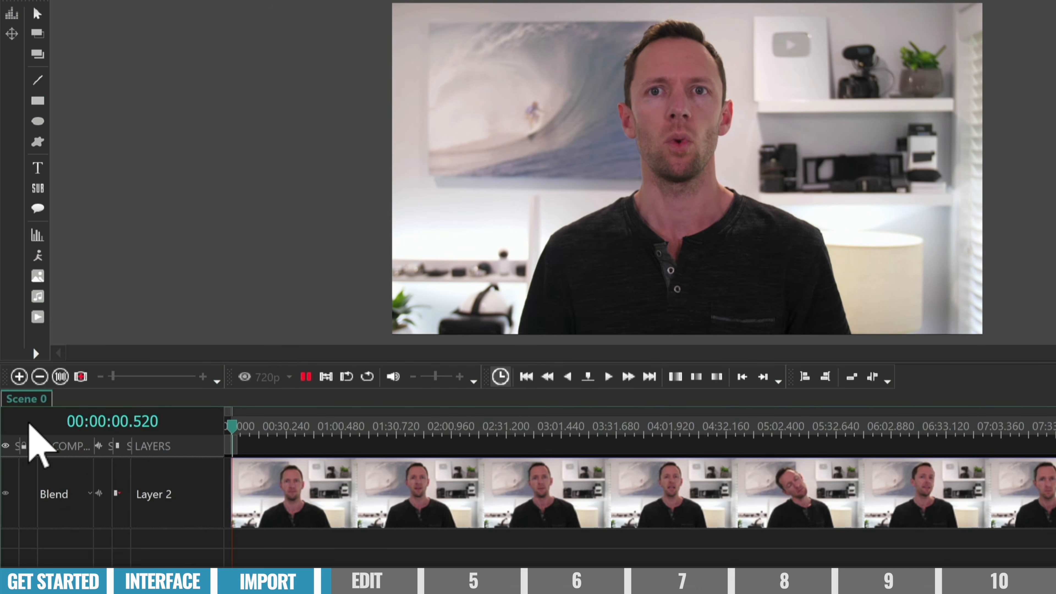
key("space")
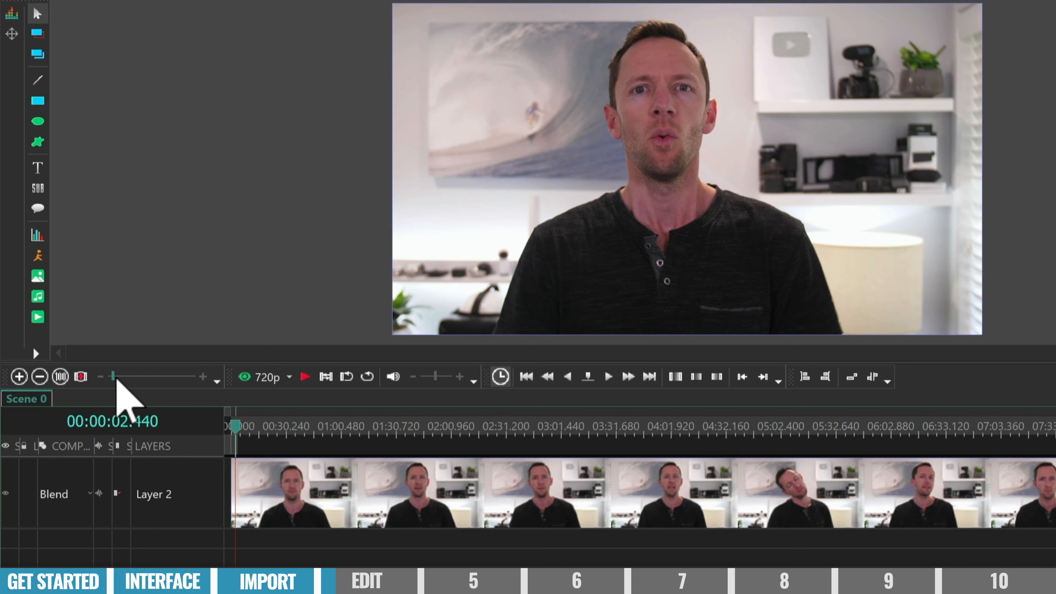
- Split the Footage clip on Layer 2 at the 00:00:02.440 cursor position
left_click_drag(114, 377, 179, 377)
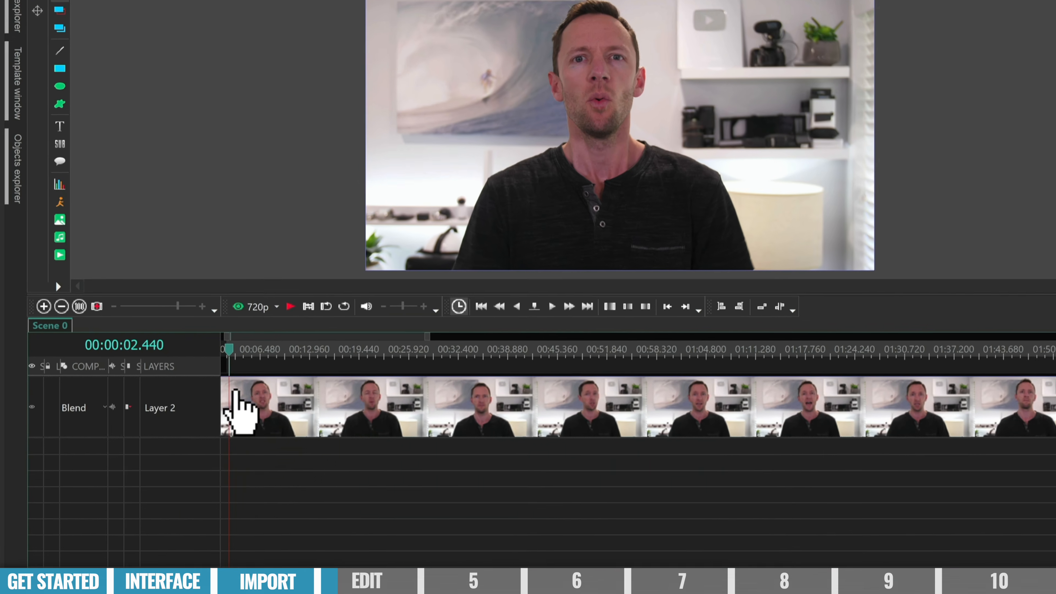
mouse_move(168, 442)
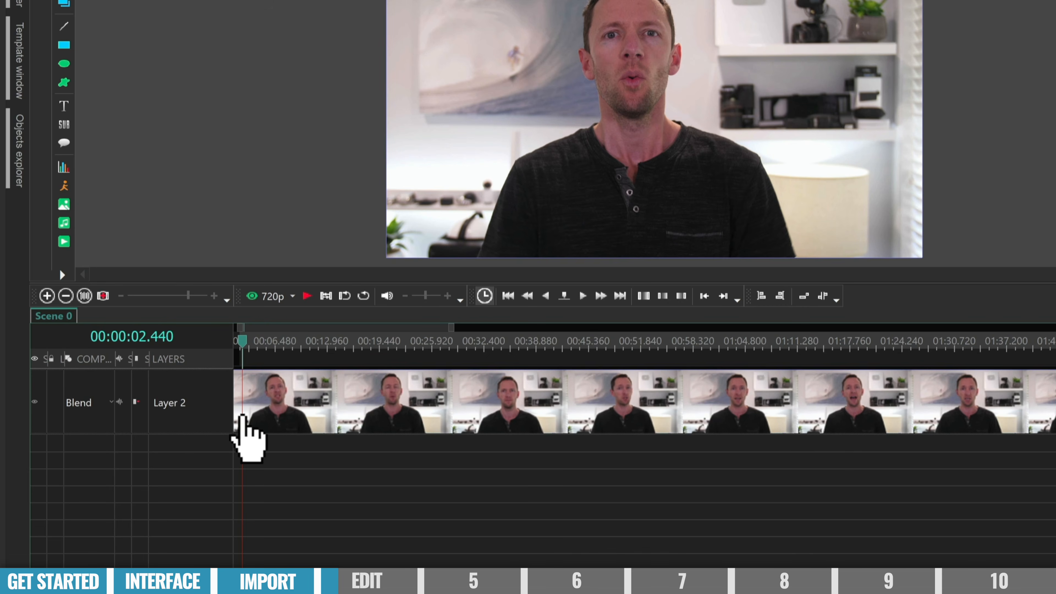
left_click(383, 415)
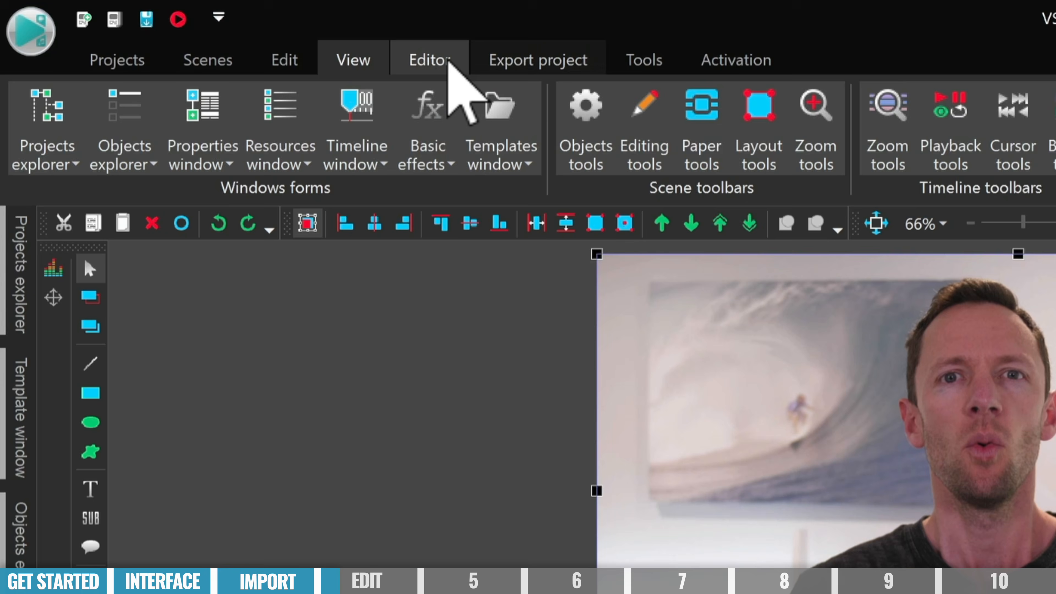
left_click(199, 24)
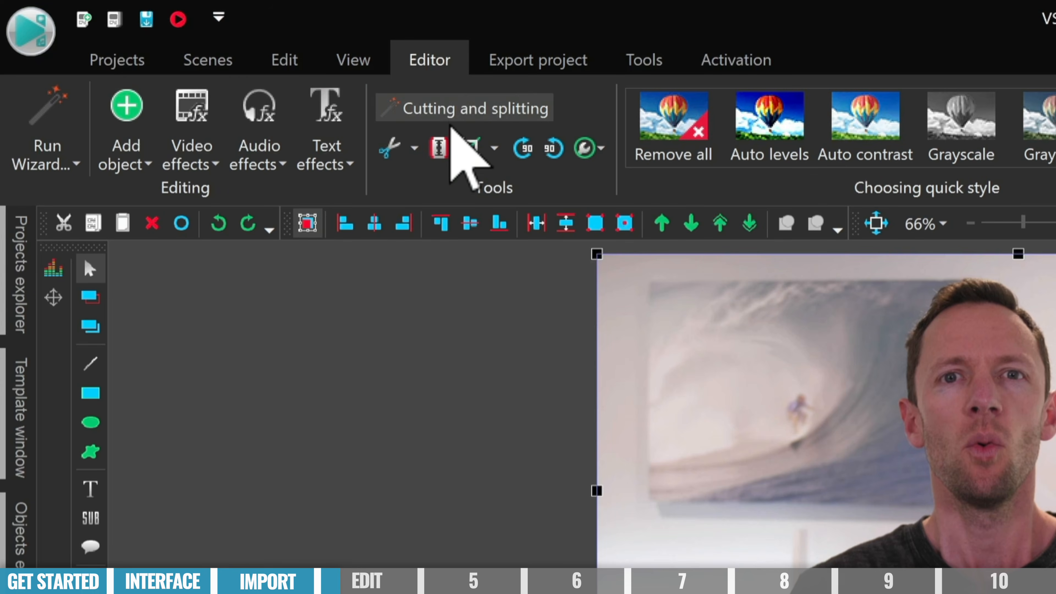
left_click(438, 148)
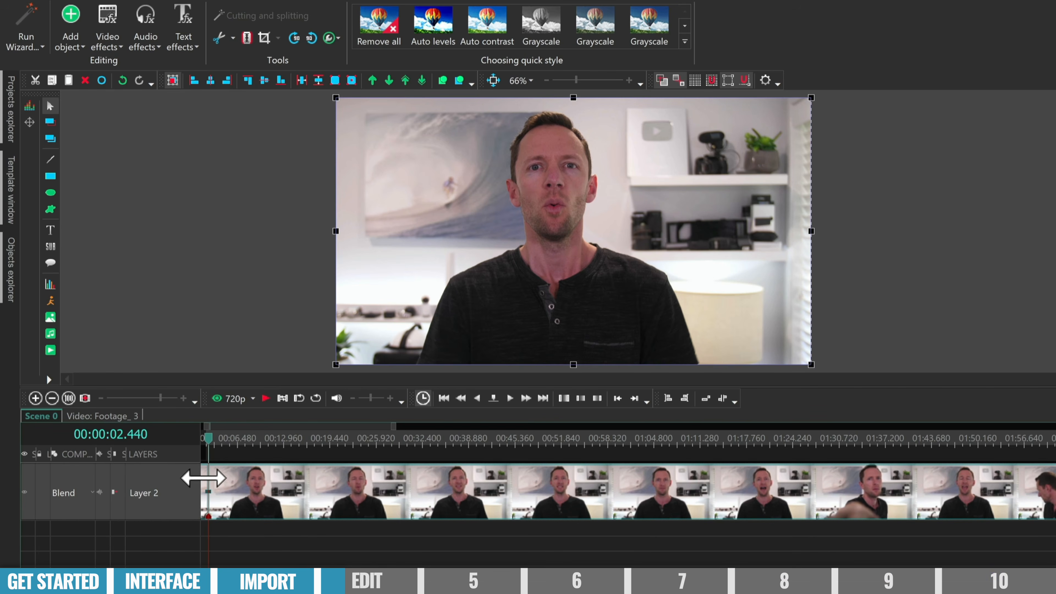
- Delete the short piece of footage before the split at 00:00:02.440
left_click(207, 492)
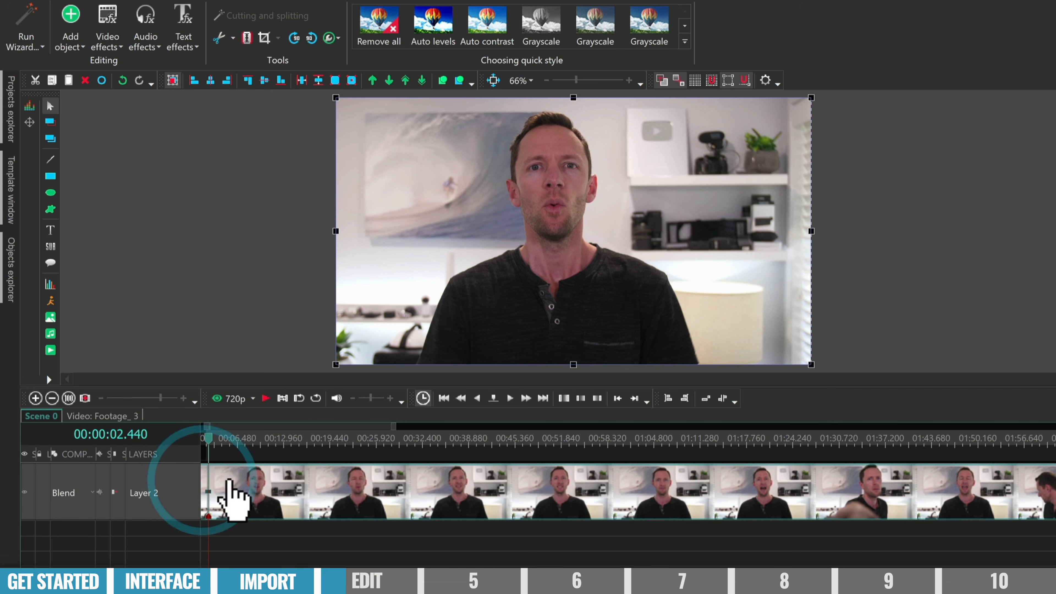
left_click(226, 531)
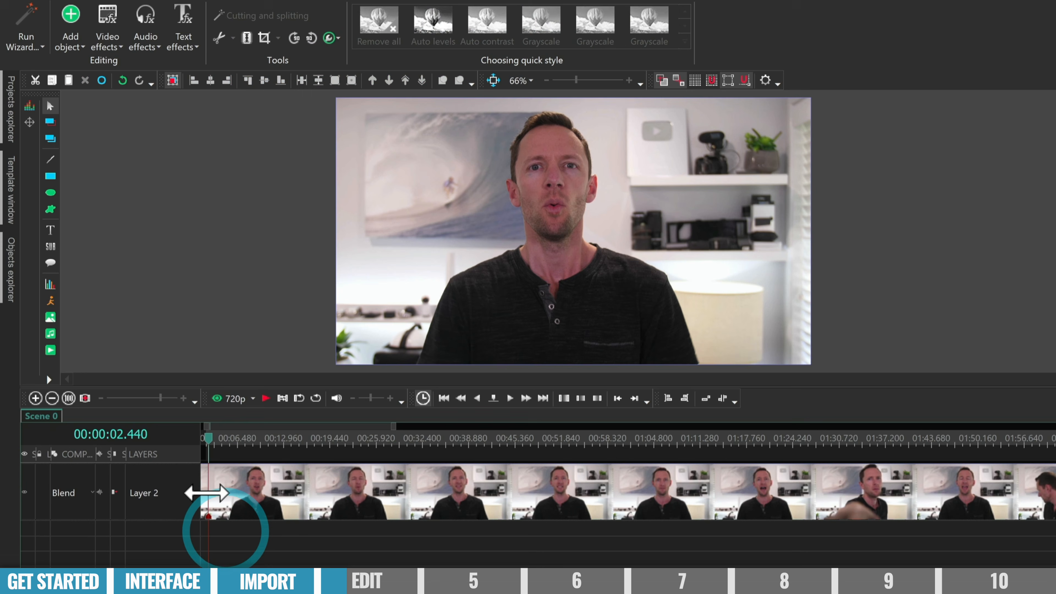
left_click(202, 492)
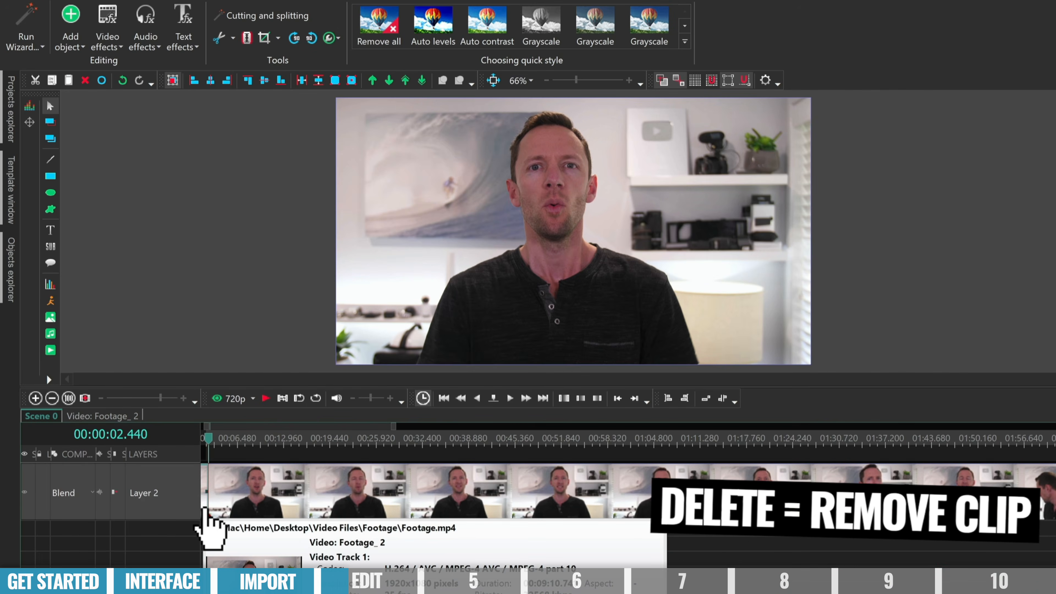
right_click(208, 523)
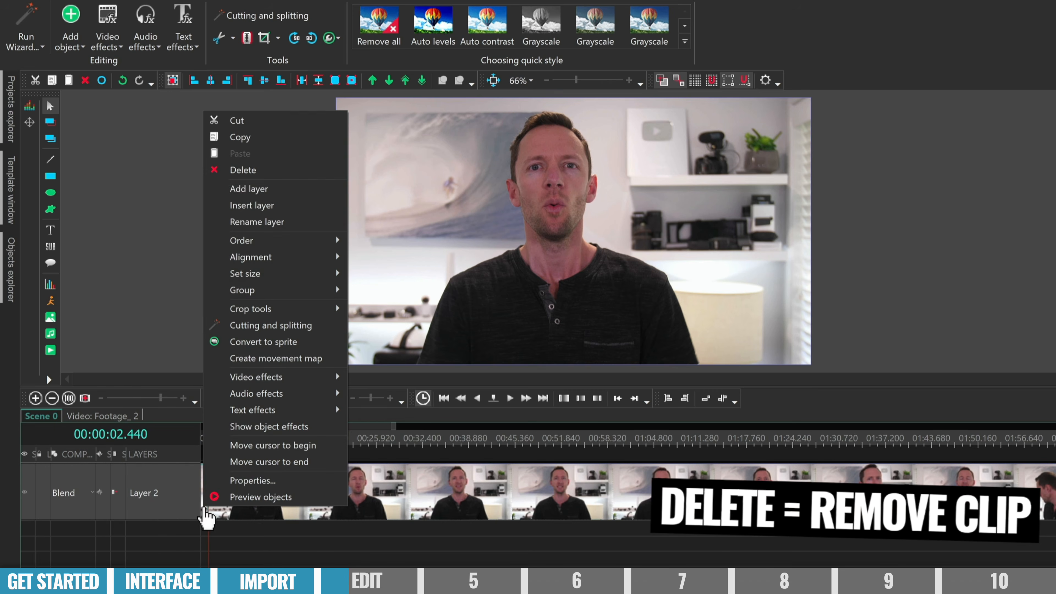
left_click(254, 175)
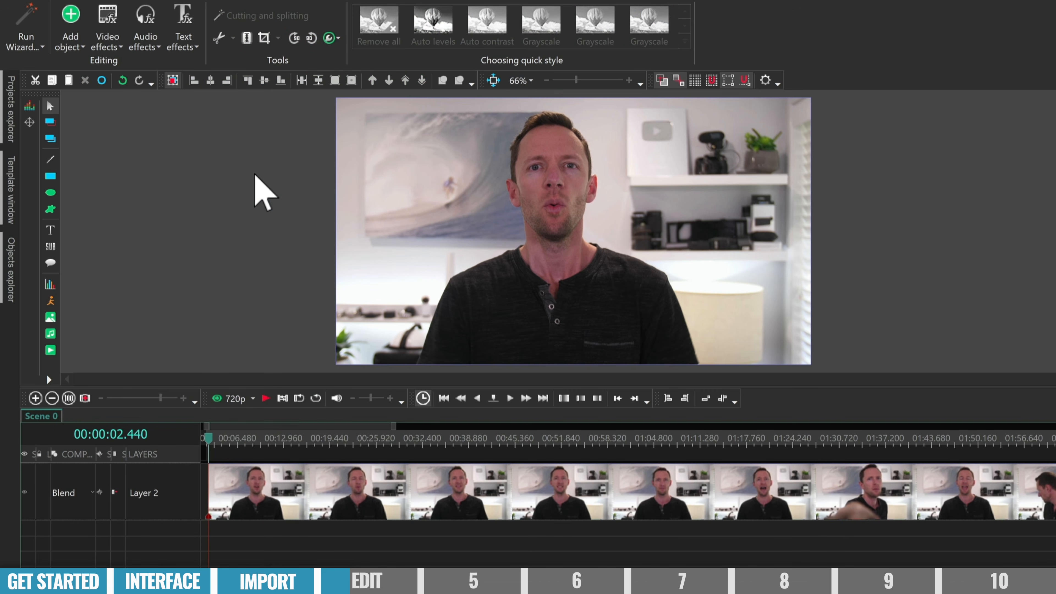
- Move the remaining footage clip to the very start of Layer 2 and return the cursor to 00:00:00.000
left_click(167, 398)
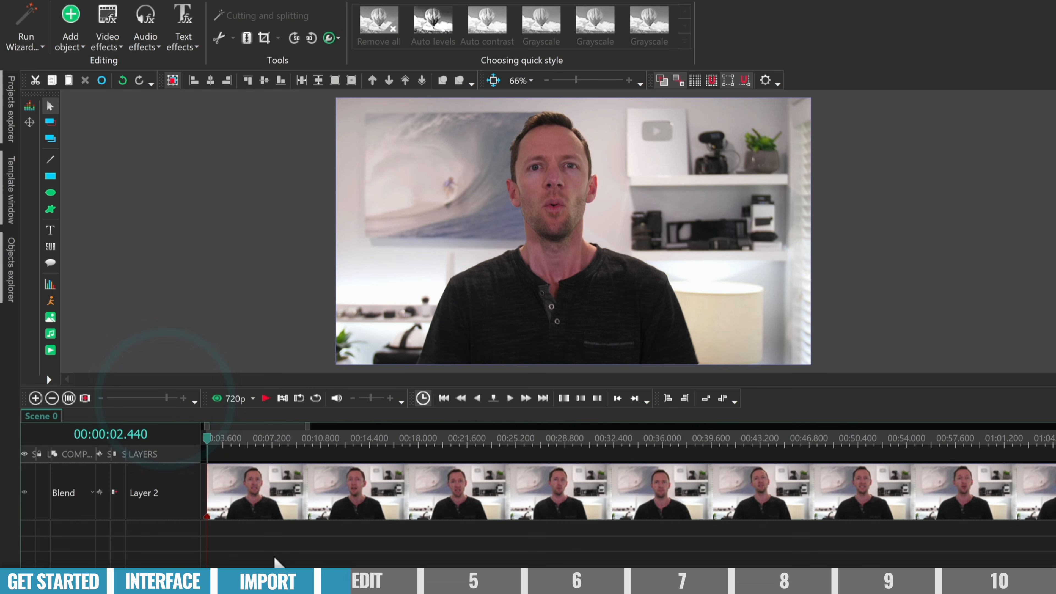
scroll(628, 491, "left", 1)
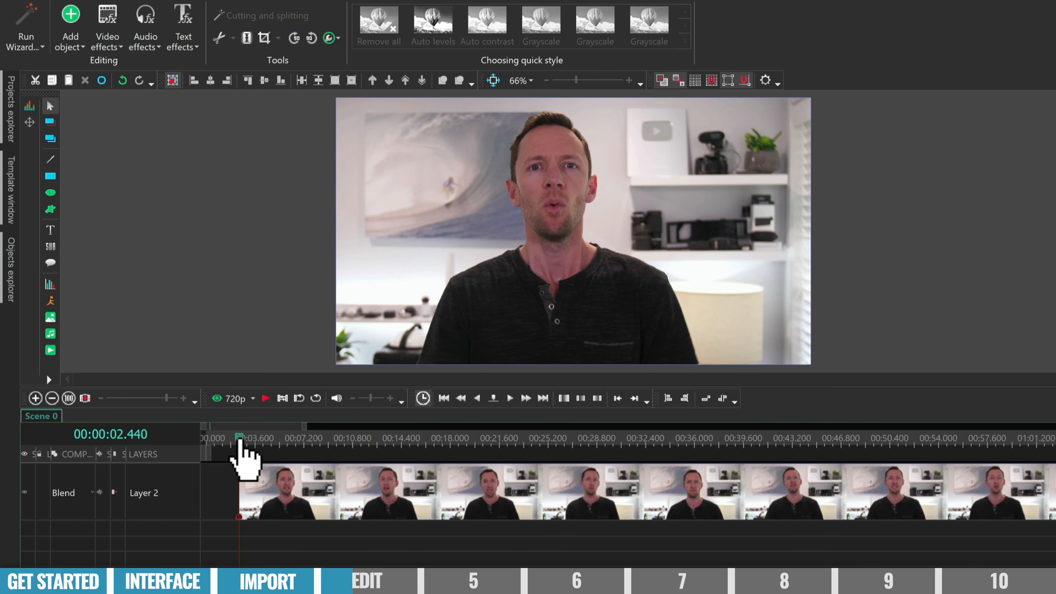
left_click(400, 285)
left_click_drag(215, 440, 252, 441)
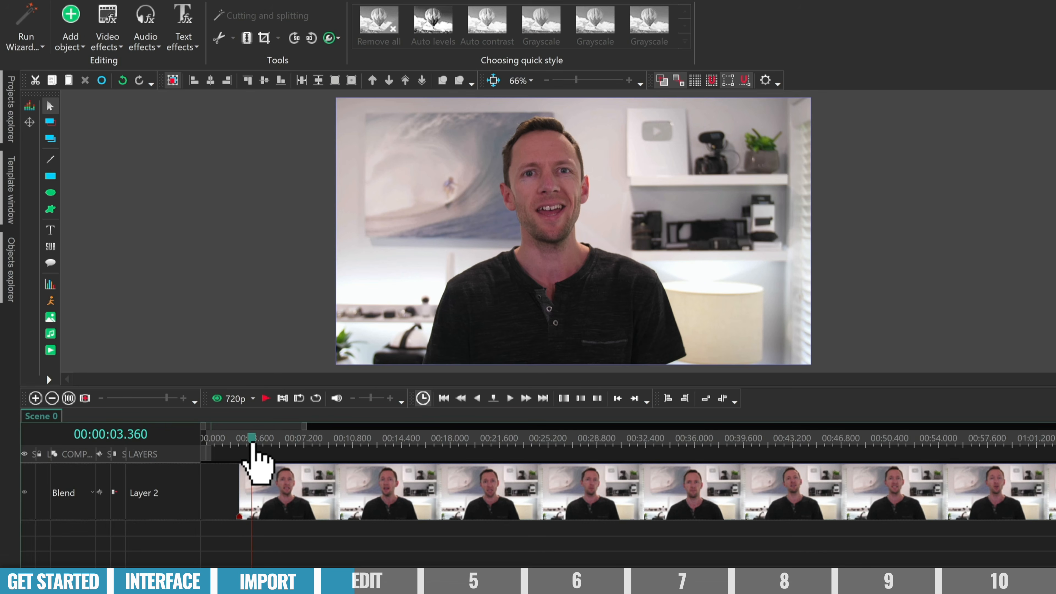
left_click(240, 441)
left_click(314, 482)
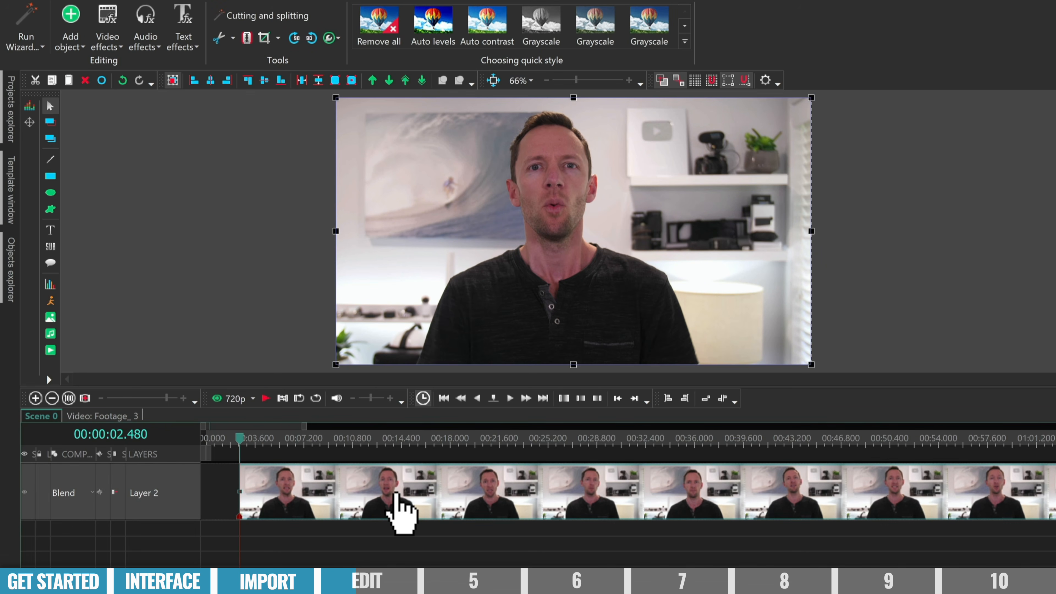
left_click_drag(394, 492, 375, 492)
left_click_drag(537, 380, 482, 393)
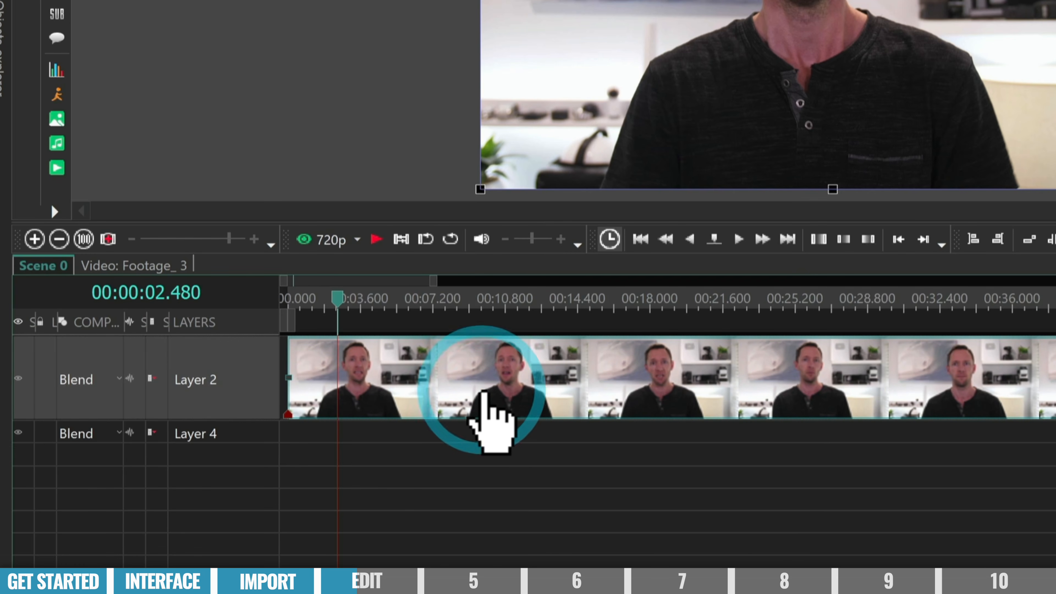
left_click(322, 299)
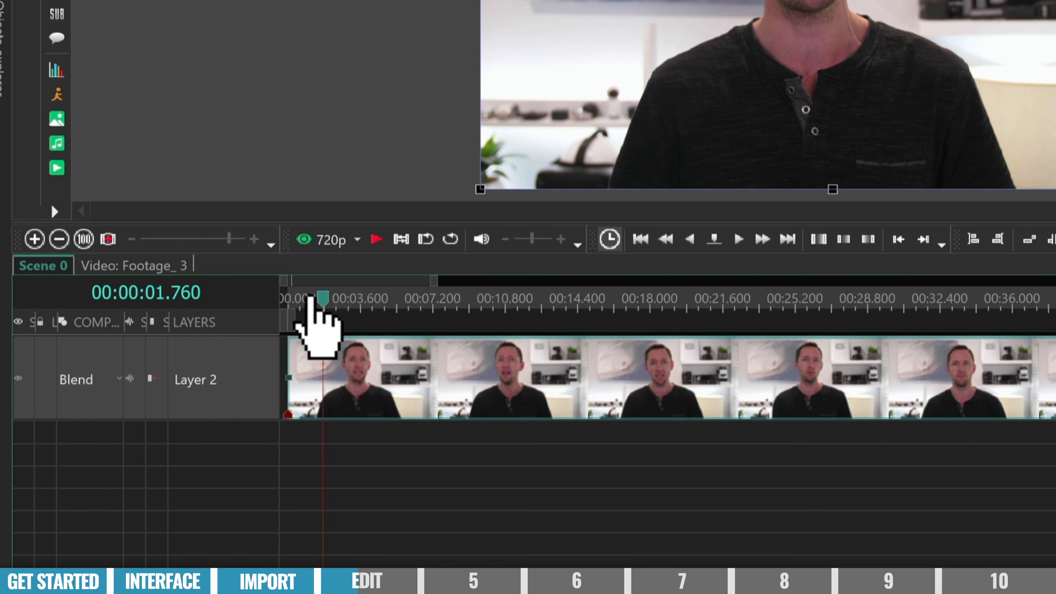
left_click_drag(309, 297, 222, 294)
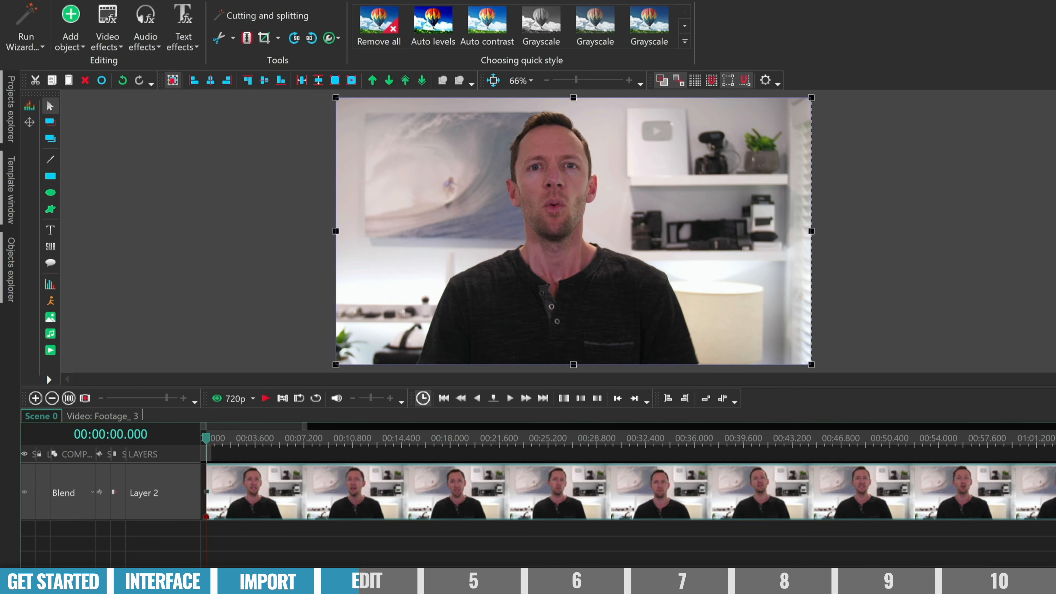
- Trim the end of the footage clip on Layer 2 back to the 00:08:59.520 cursor position
scroll(628, 491, "right", 15)
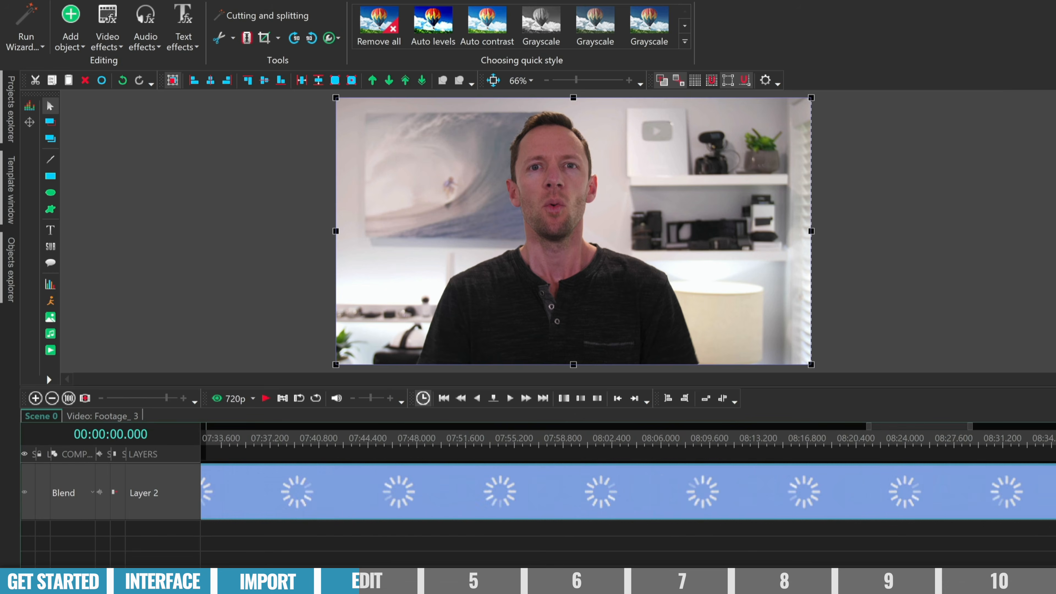
scroll(500, 448, "right", 3)
left_click(491, 440)
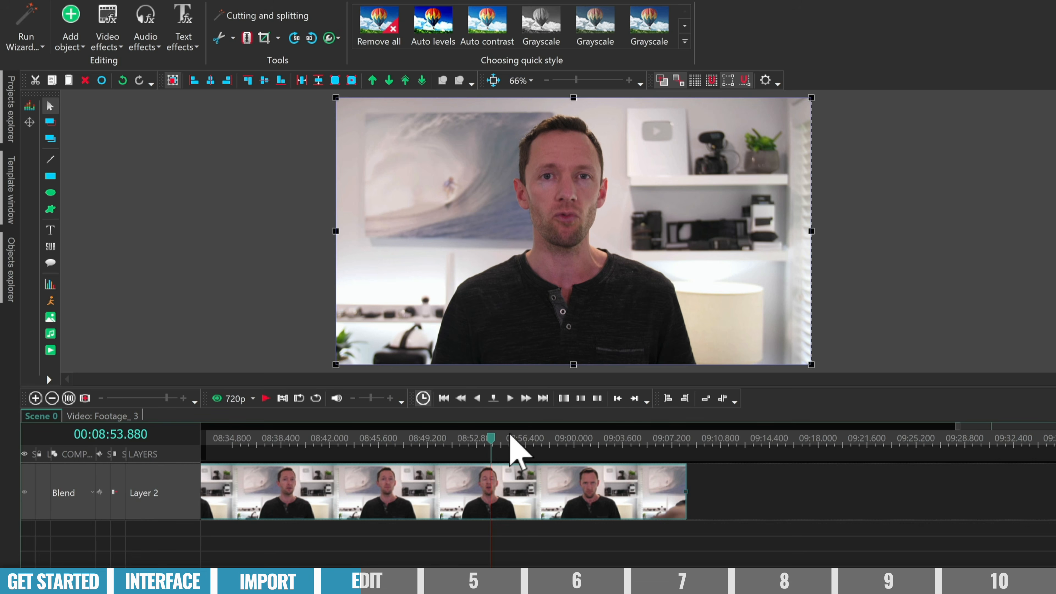
left_click_drag(491, 437, 572, 441)
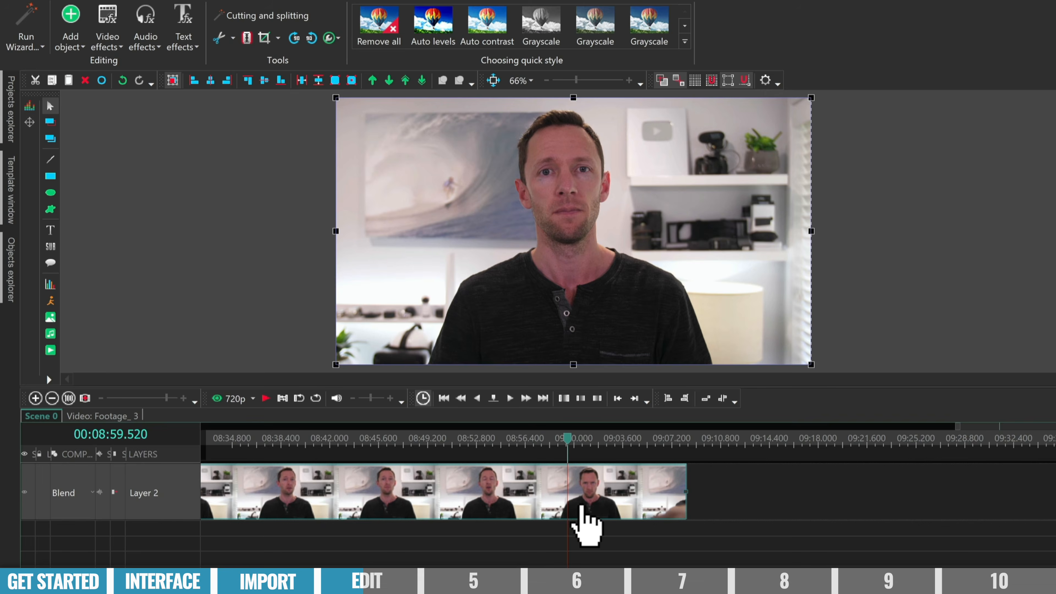
mouse_move(581, 505)
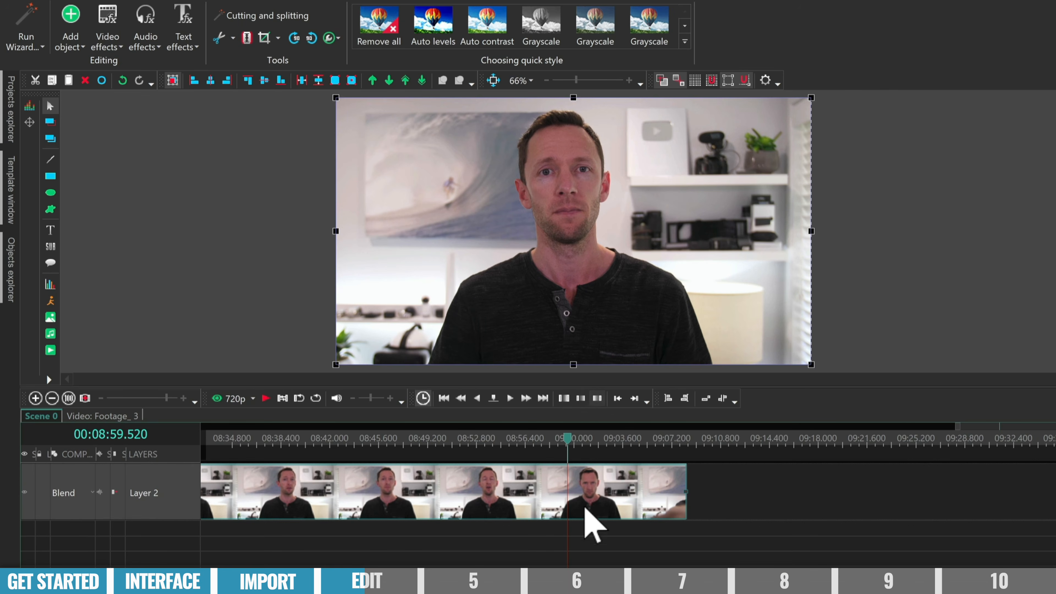
mouse_move(673, 490)
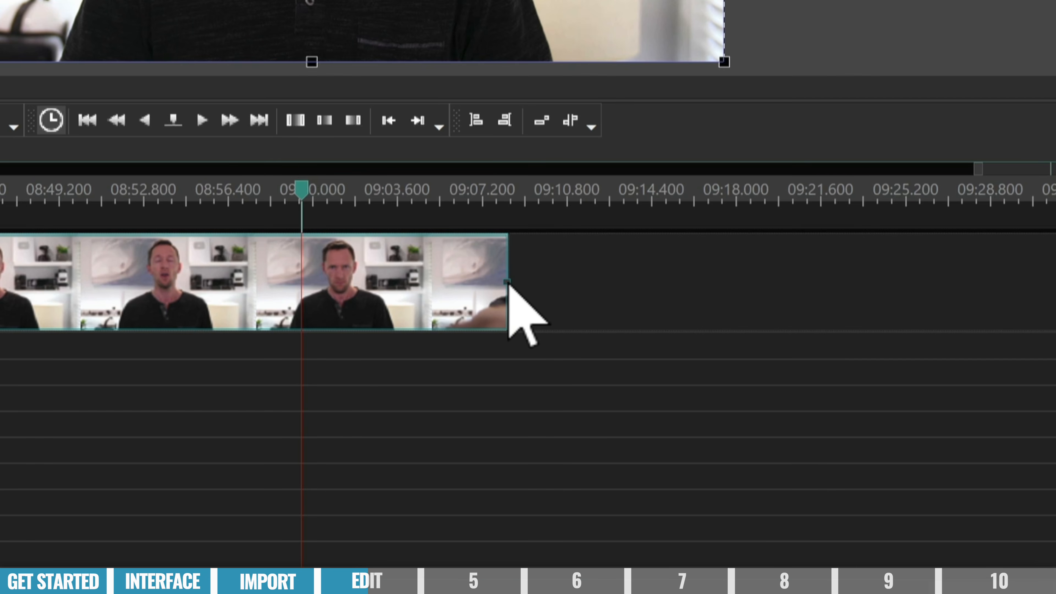
left_click_drag(502, 280, 298, 291)
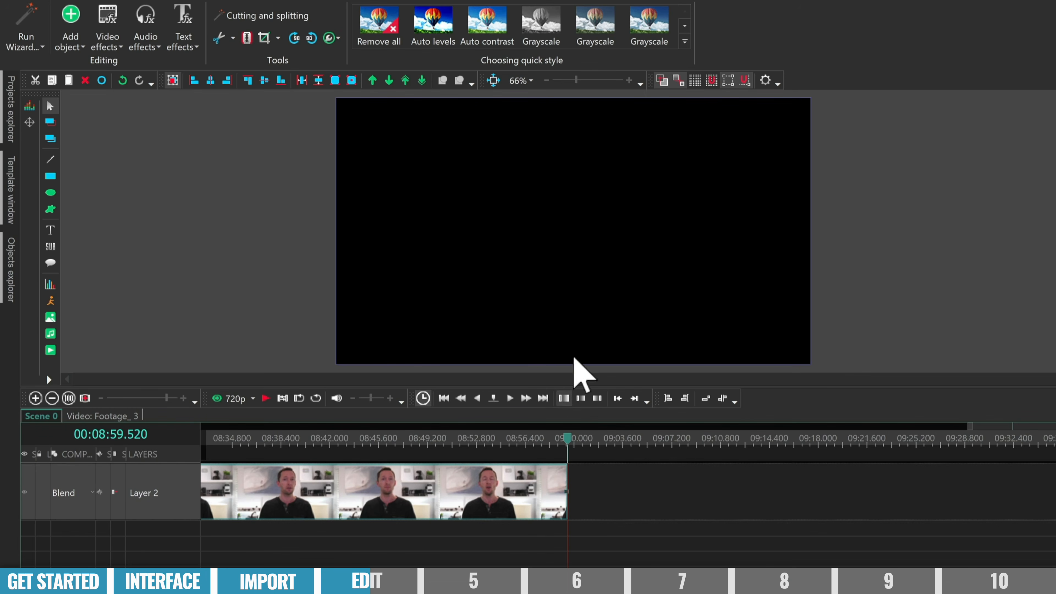
- Split the footage clip near its end at the 00:08:42.000 cursor position
scroll(582, 491, "left", 5)
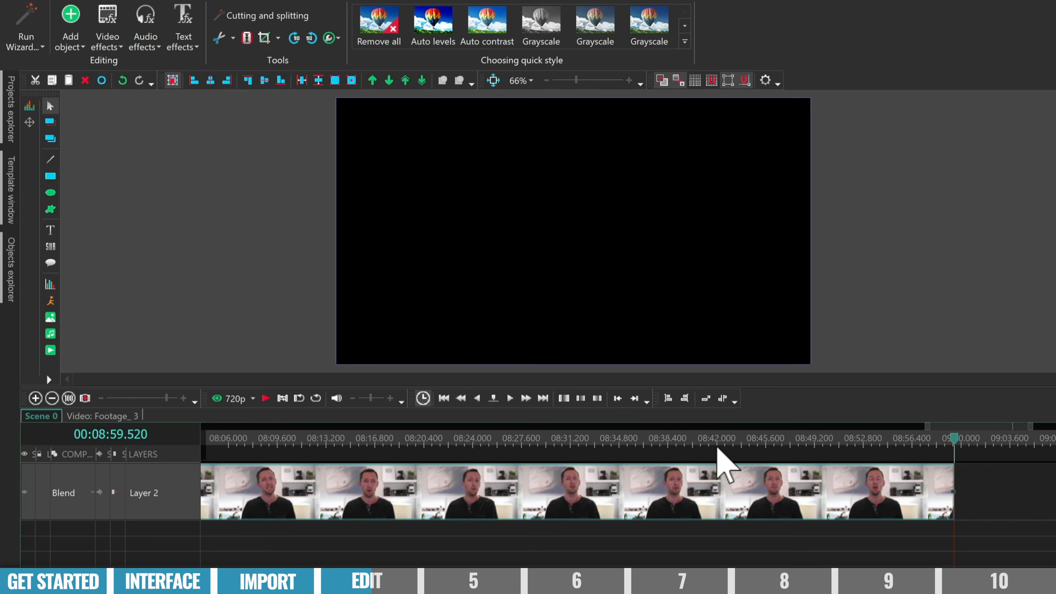
left_click(717, 440)
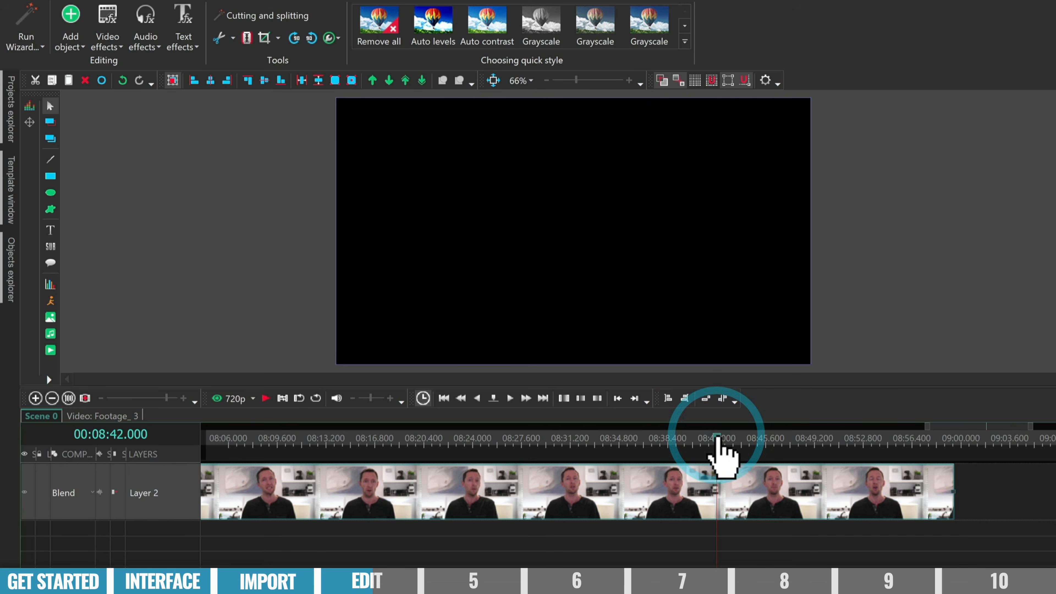
left_click(246, 36)
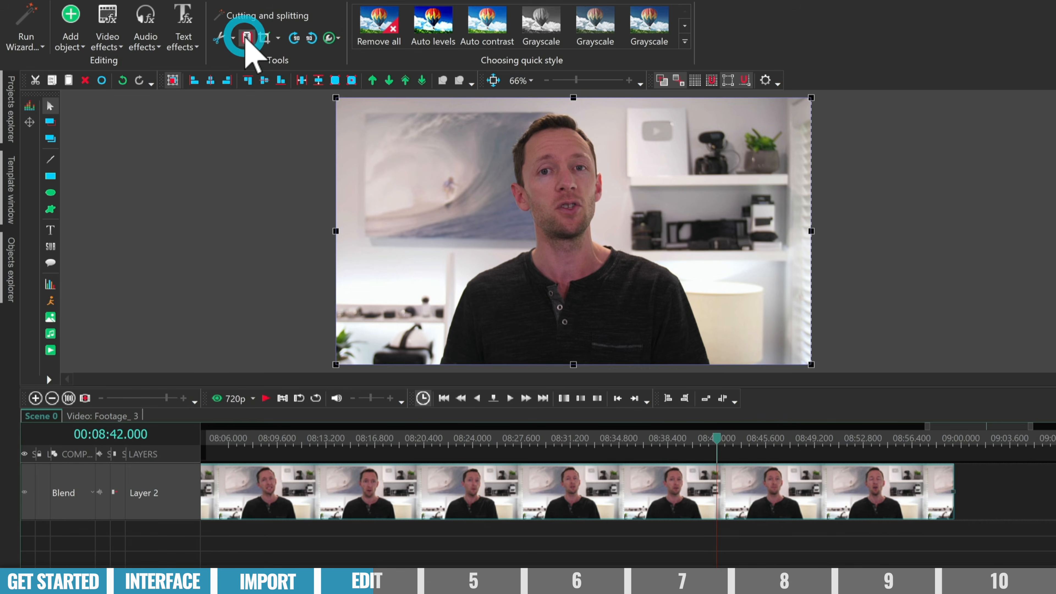
- Shorten the end of the piece before the split to about 00:08:28 and move the following piece back against it
left_click(686, 489)
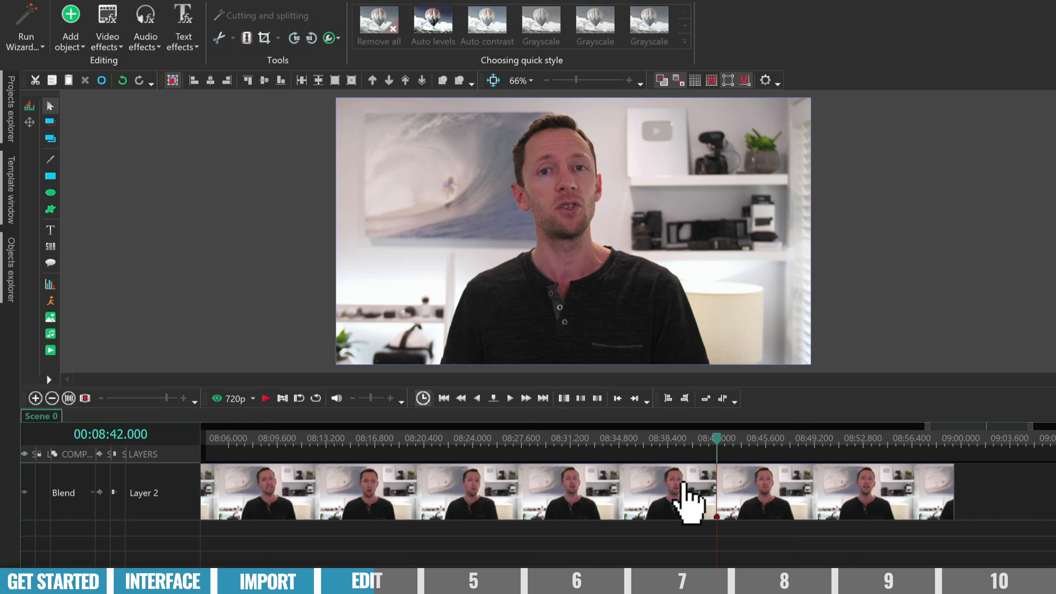
left_click(684, 486)
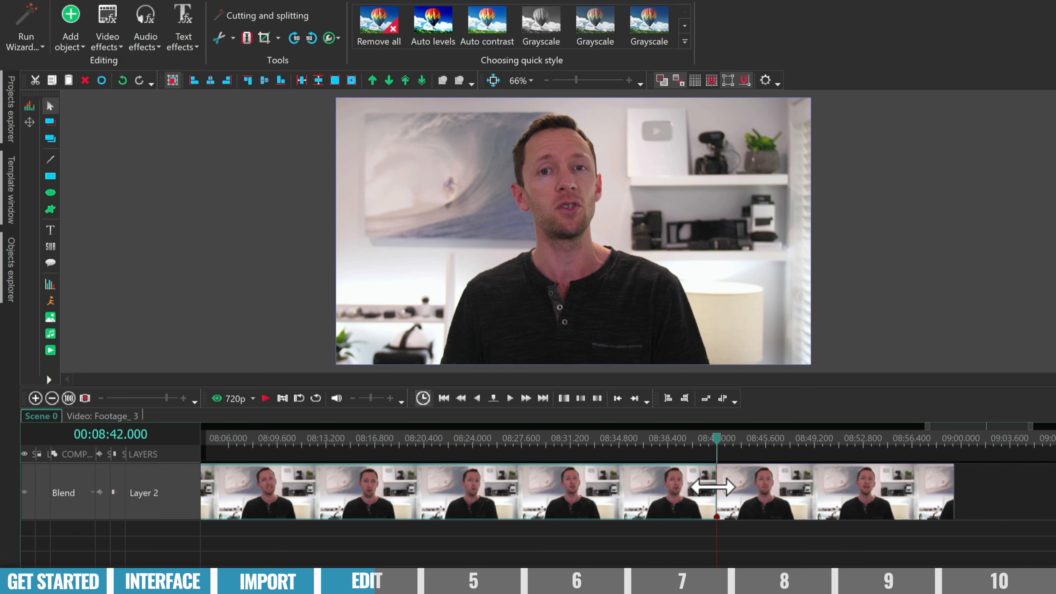
left_click_drag(710, 488, 541, 488)
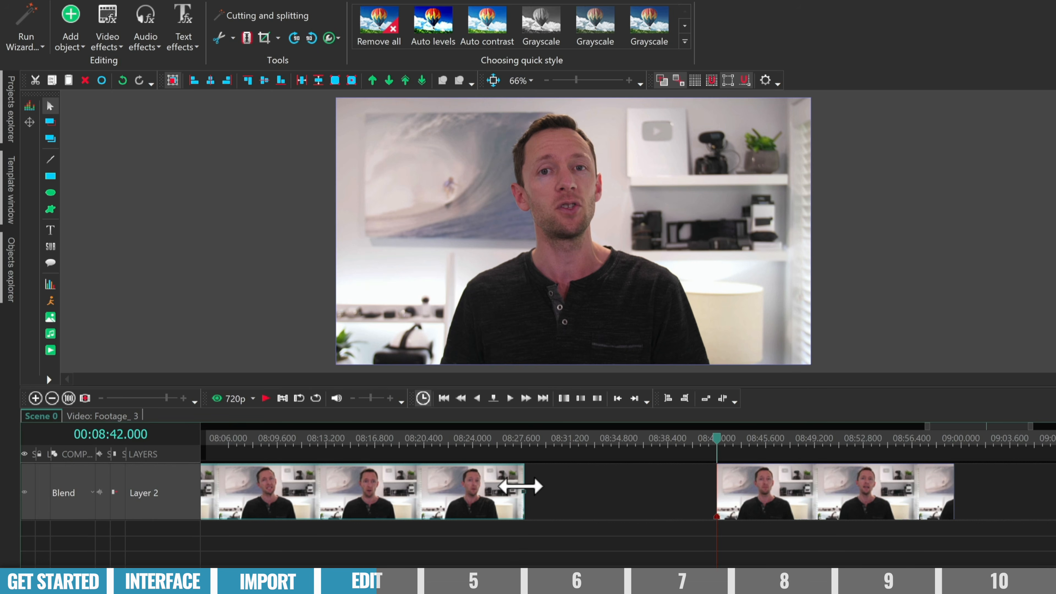
left_click_drag(798, 495, 626, 504)
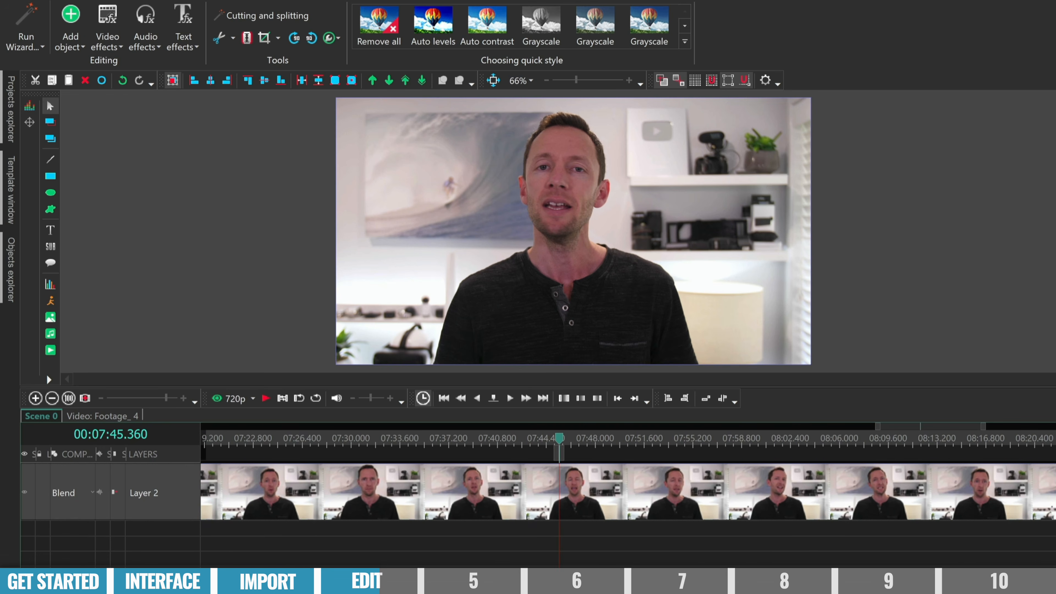
- Mark a section of the timeline from 00:07:30.480 to about 00:07:47
scroll(628, 491, "left", 1)
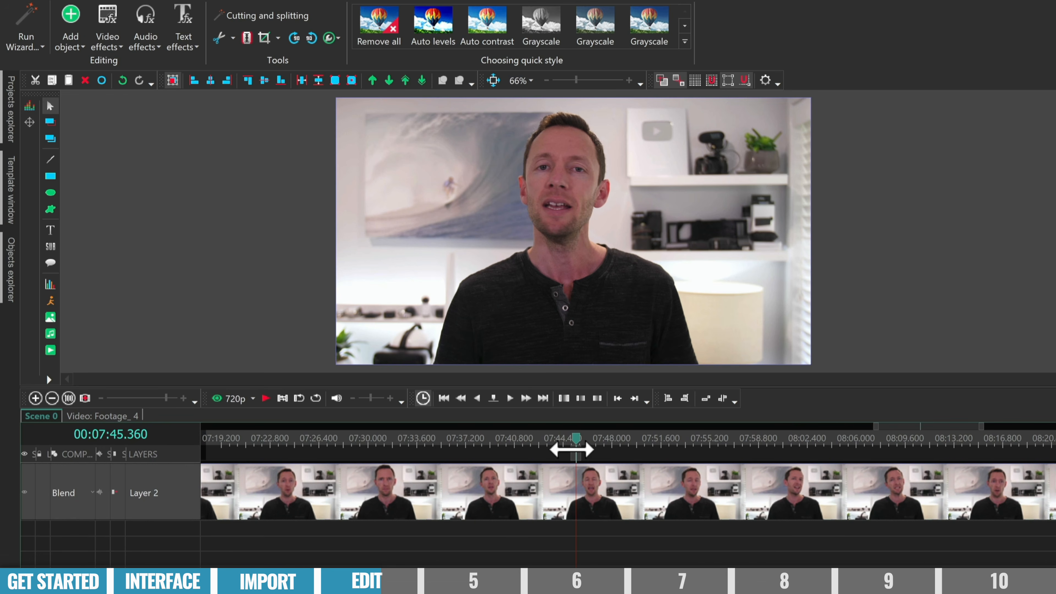
left_click(377, 448)
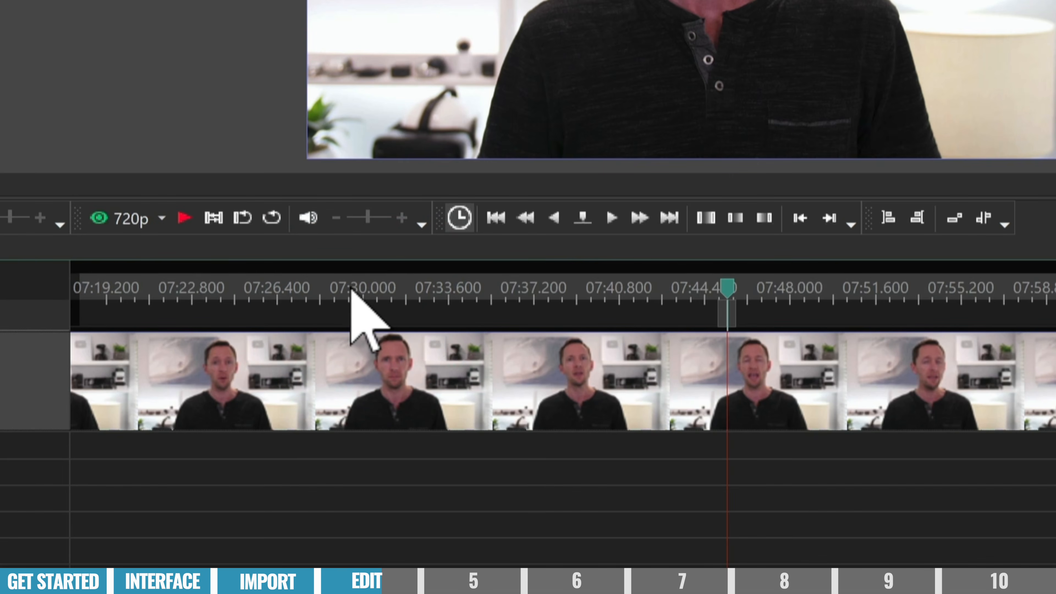
left_click_drag(351, 287, 762, 288)
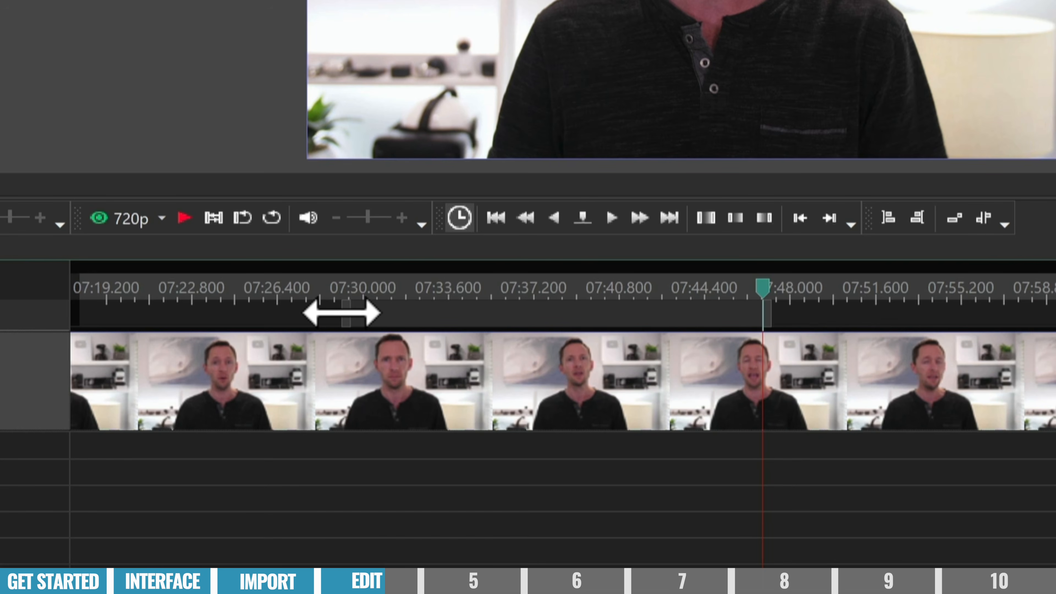
left_click_drag(341, 314, 370, 314)
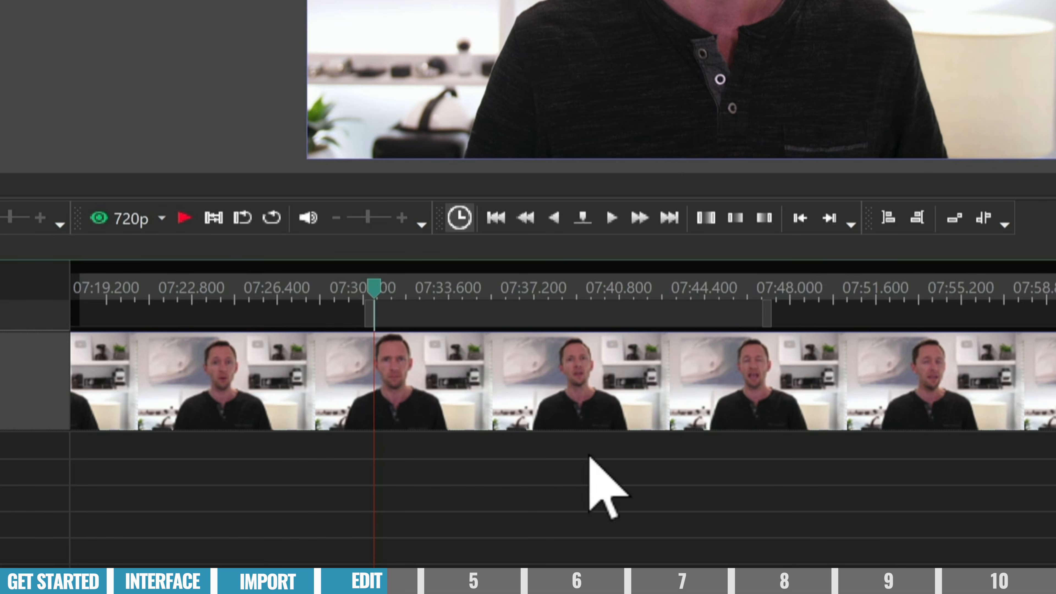
- Cut out the marked fragment from the footage clip on Layer 2
left_click(536, 358)
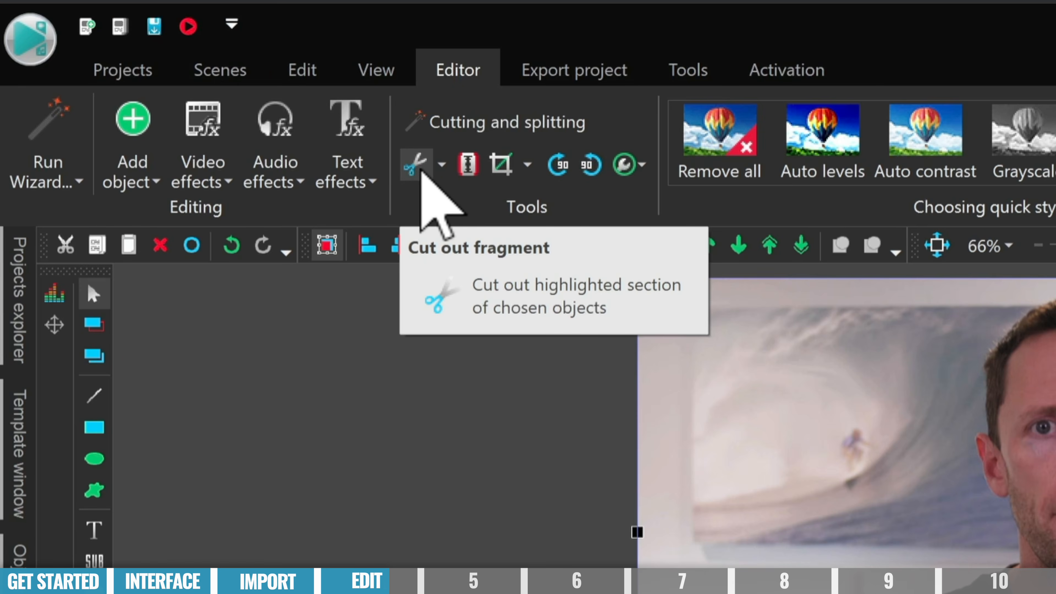
left_click(188, 64)
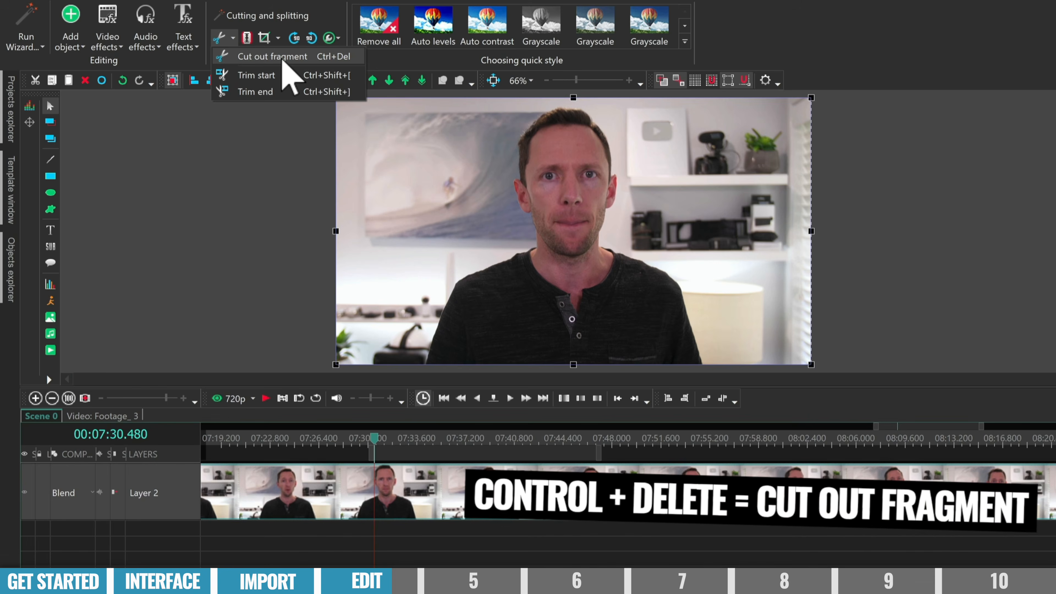
left_click(536, 207)
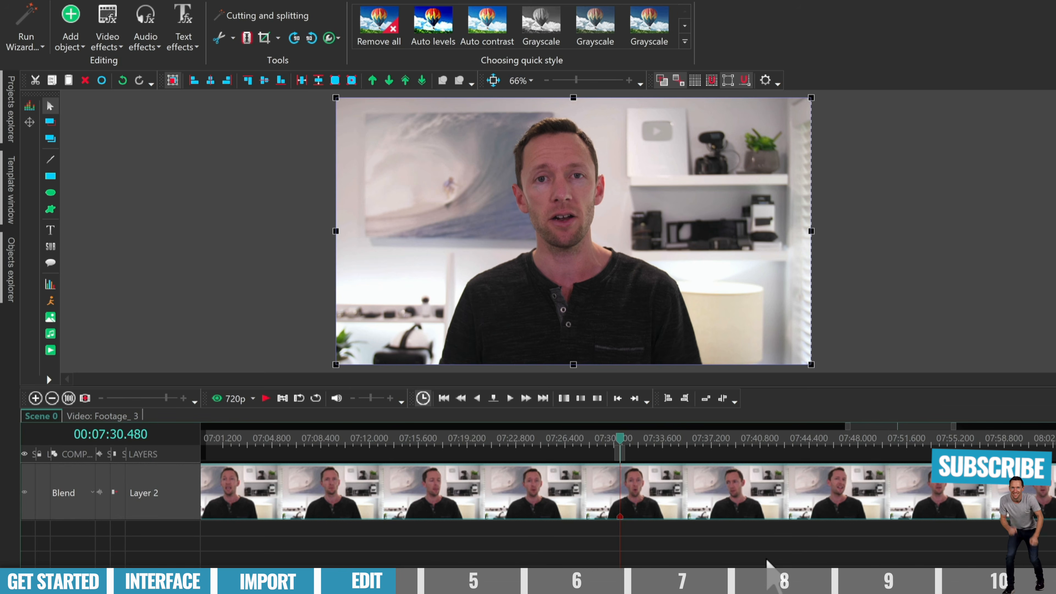
- Split the early part of the footage at about 00:00:50.400 and at 00:00:30.720
left_click_drag(766, 589, 703, 590)
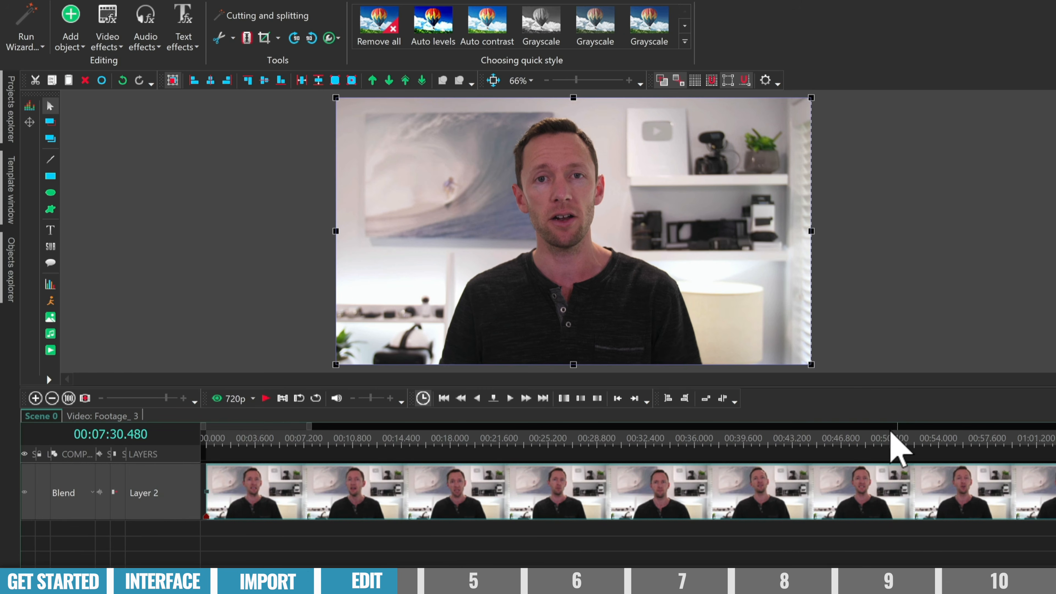
left_click(913, 537)
left_click(911, 516)
left_click(624, 503)
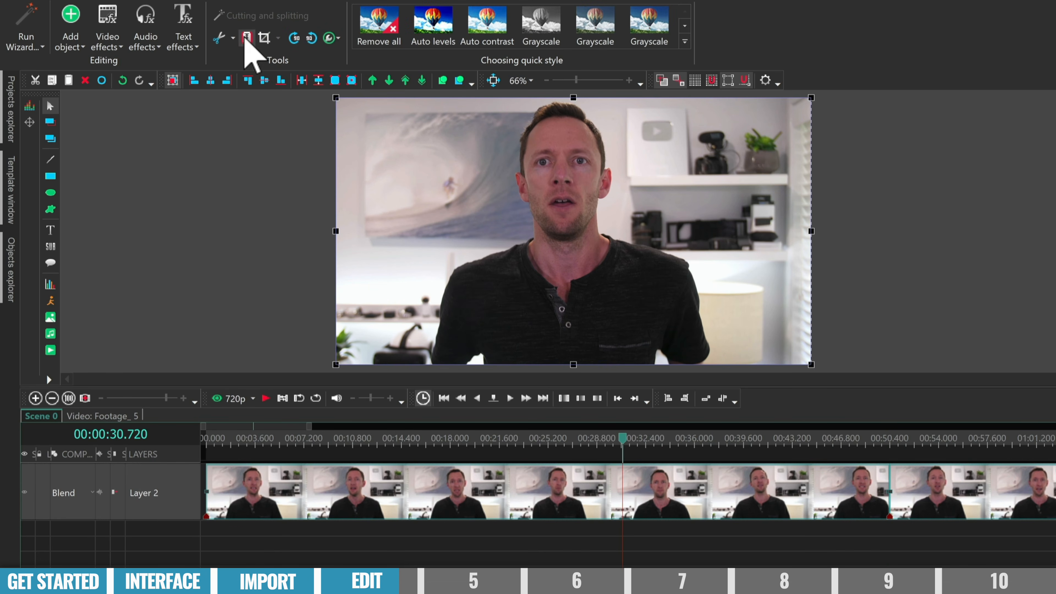
left_click(683, 566)
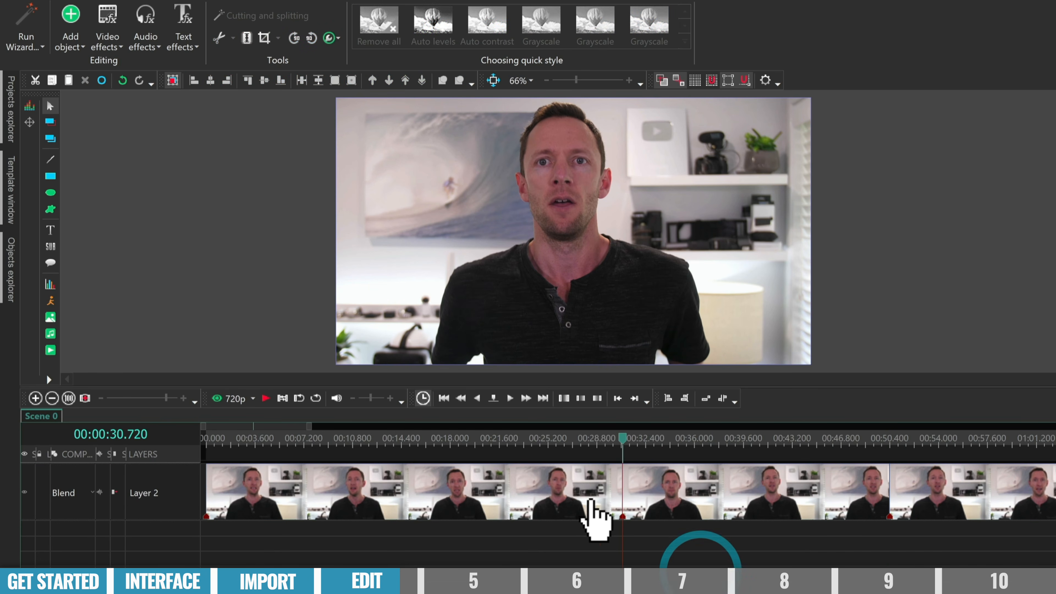
left_click(586, 497)
left_click(671, 501)
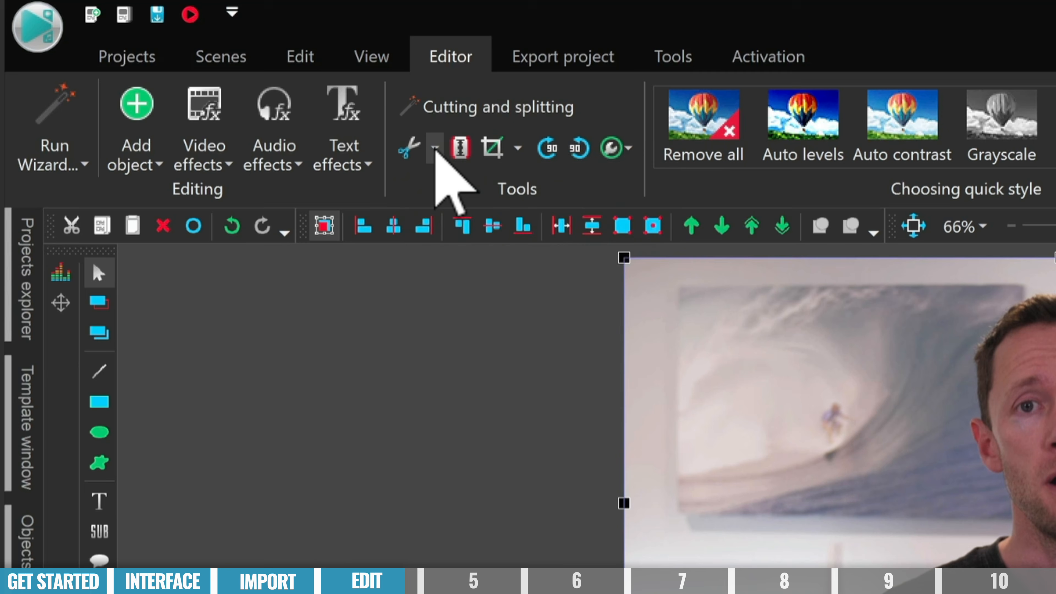
- Trim the end of the long footage clip at 00:08:02.160 and the start of the last clip at 00:08:17.400
left_click(434, 149)
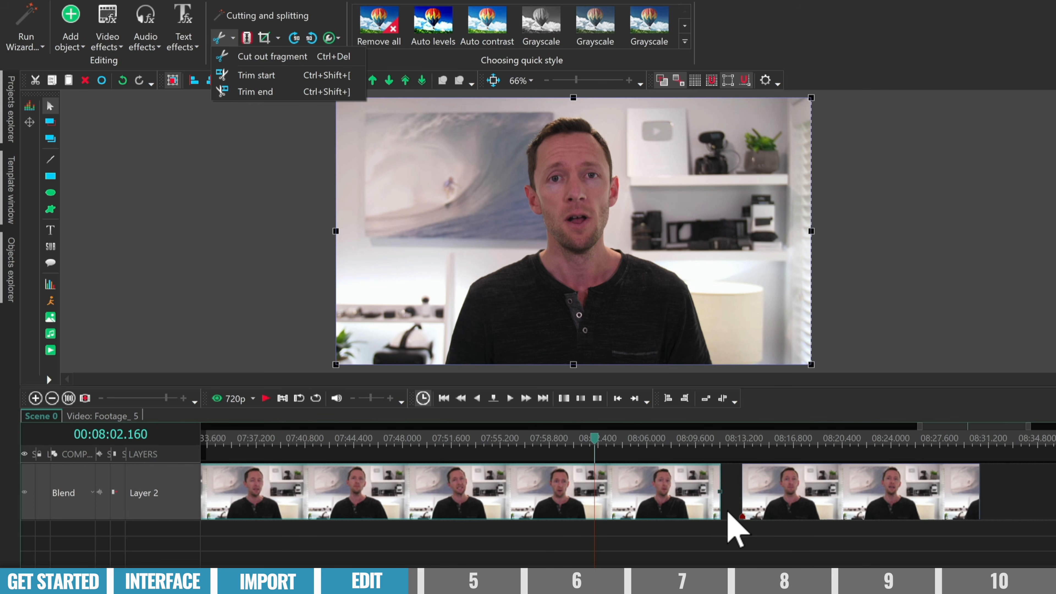
left_click(262, 91)
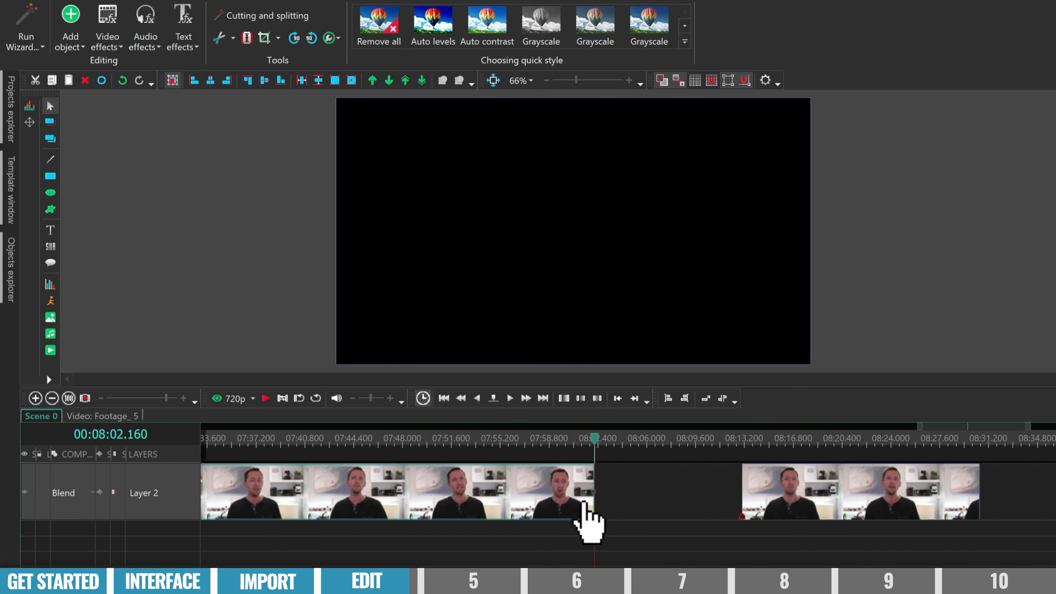
left_click(800, 439)
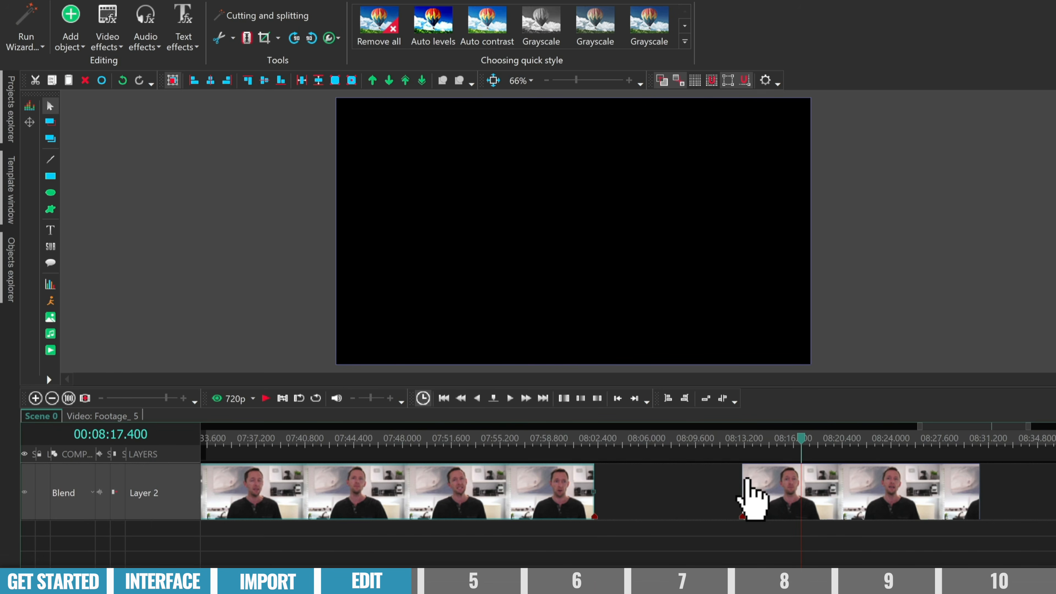
left_click(834, 497)
left_click(233, 37)
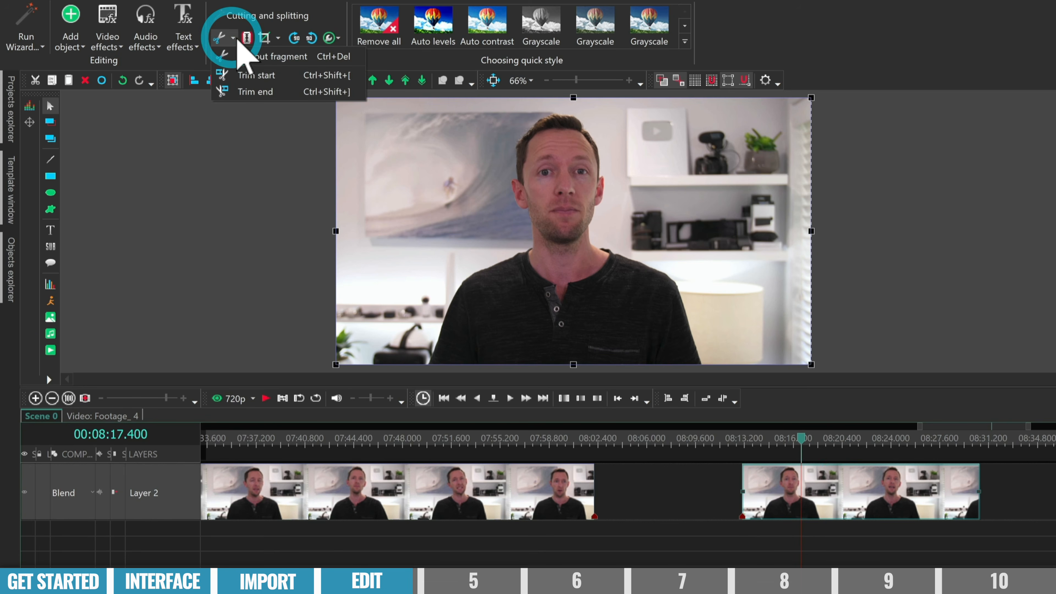
left_click(286, 76)
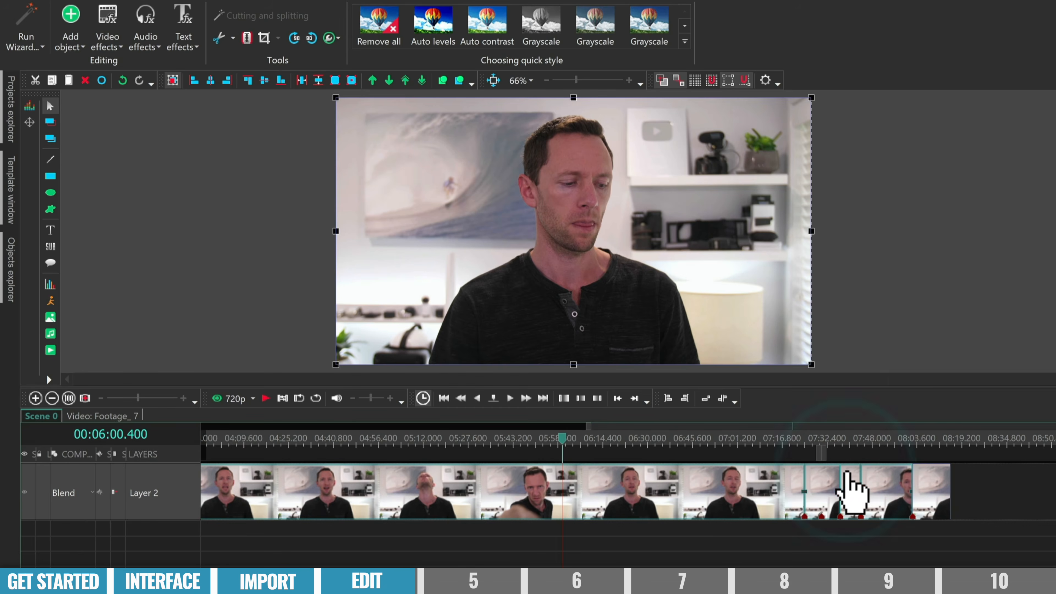
- Cut the unwanted sections out of the footage from about 00:05:00 onward and close the gaps
left_click(742, 495)
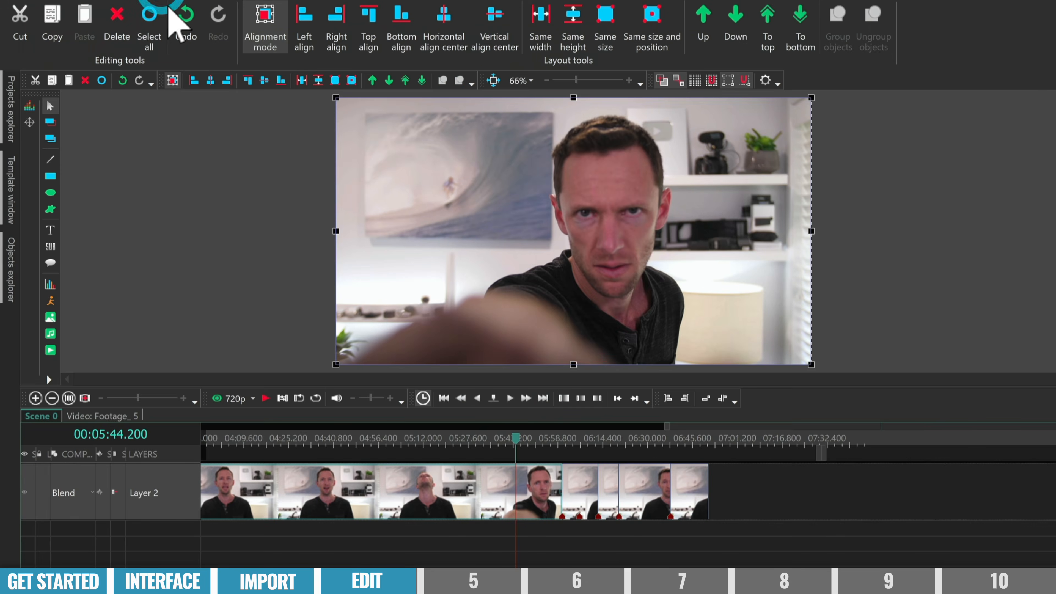
left_click(841, 478)
left_click(478, 503)
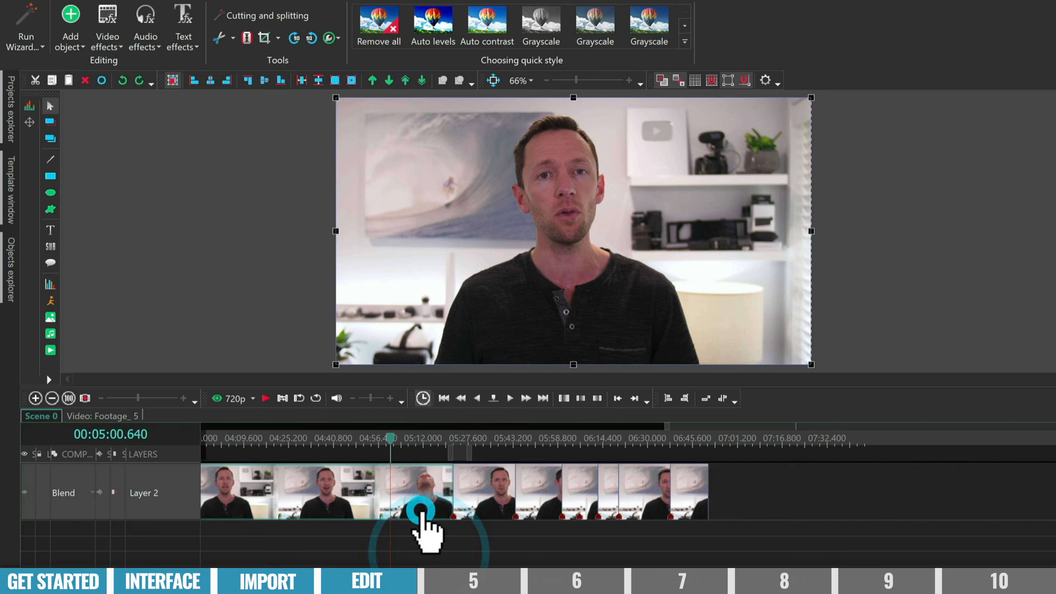
left_click(445, 491)
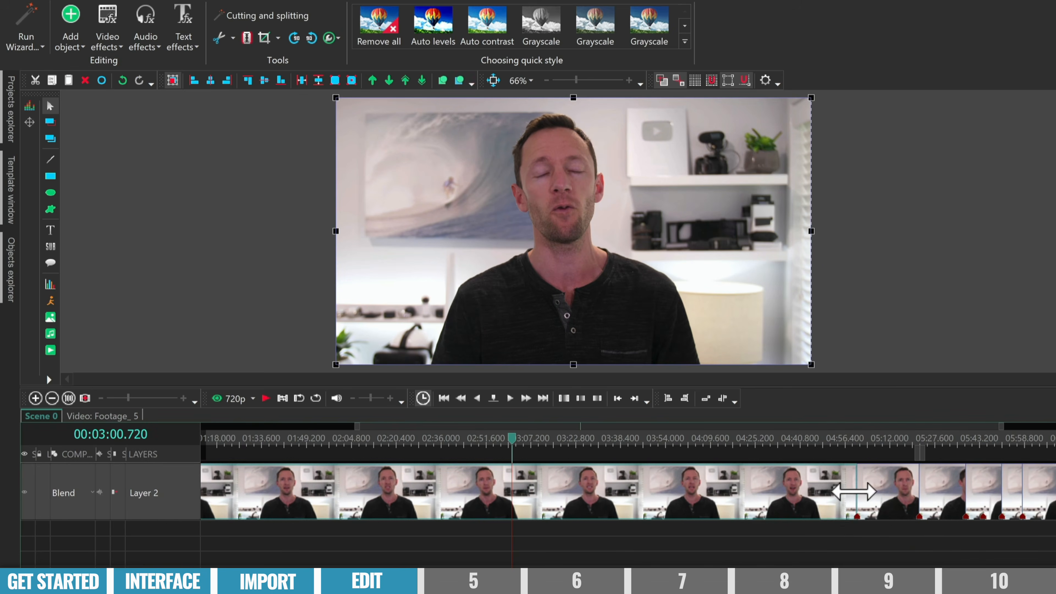
- Split the footage before about 00:05:00 into pieces and delete the unwanted ones so the kept clips sit together
left_click(676, 439)
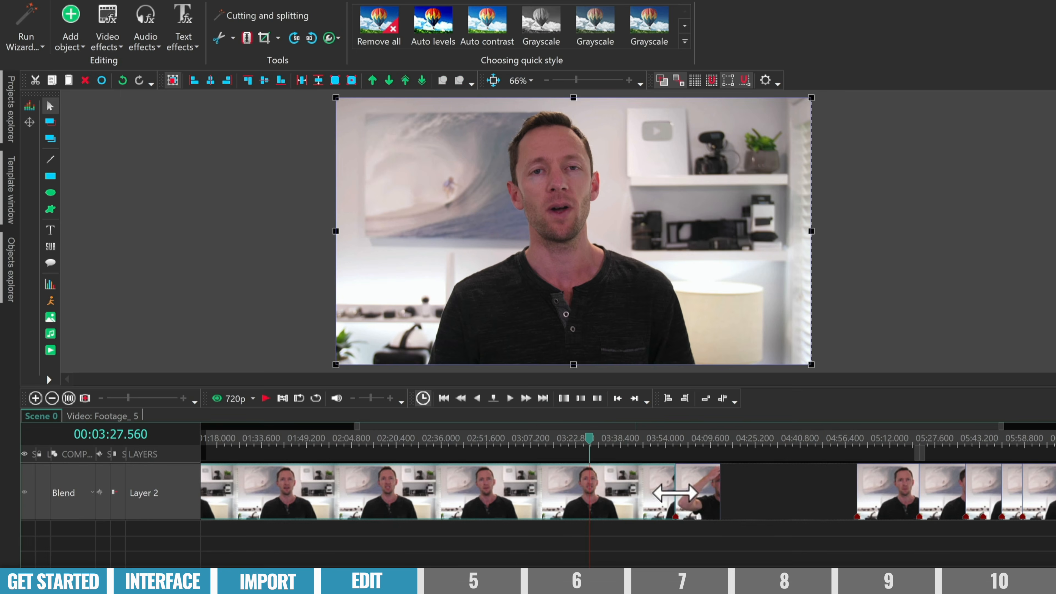
left_click(667, 483)
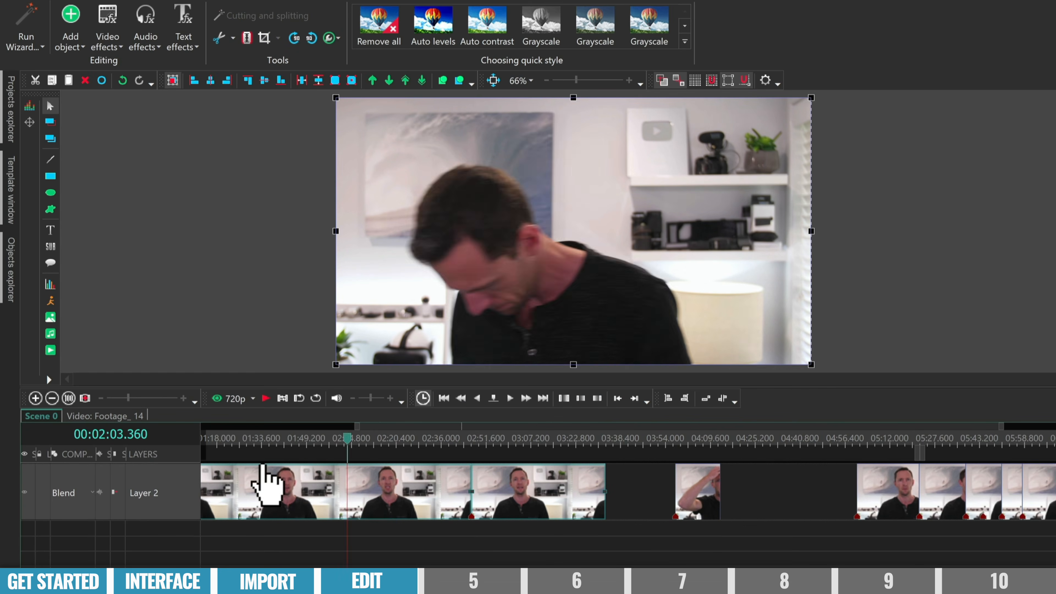
left_click(278, 495)
key("Delete")
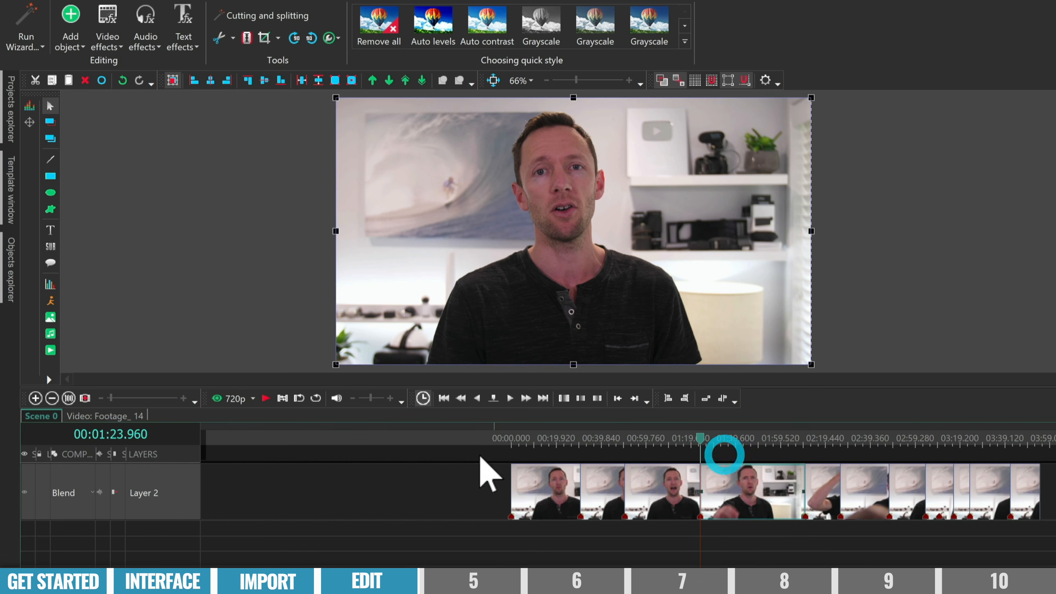
- Delete the unwanted footage pieces between about 00:01:24 and 00:02:26 and close the gap
left_click(807, 439)
left_click(778, 491)
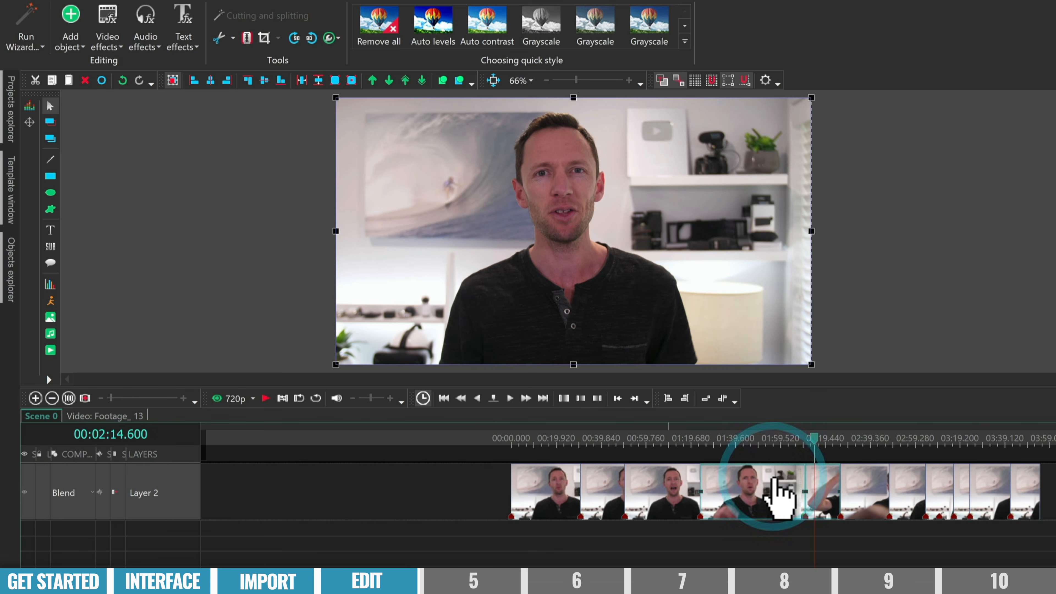
key("Delete")
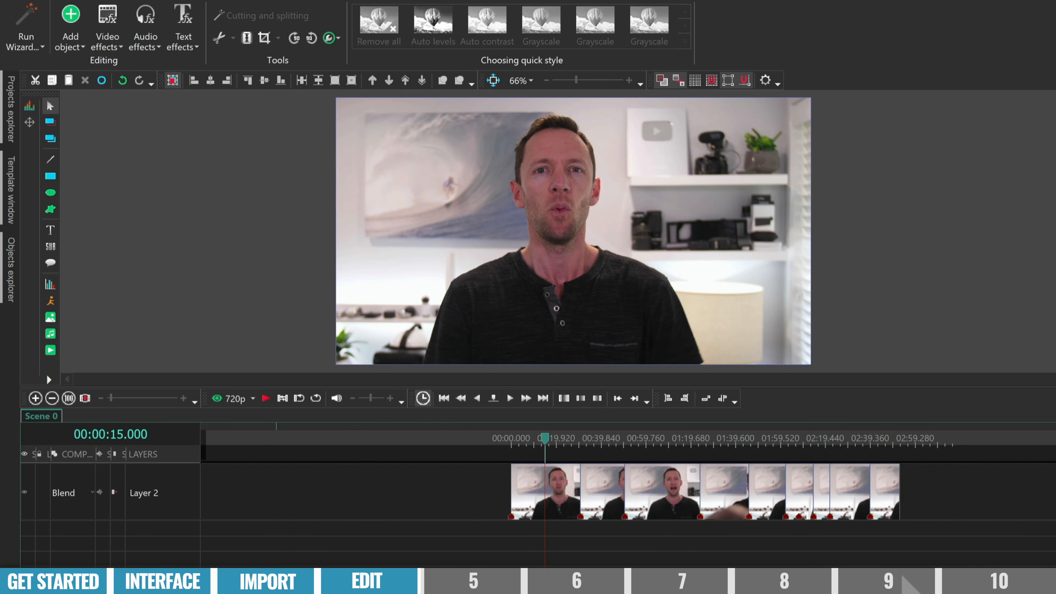
left_click(547, 502)
left_click(674, 500)
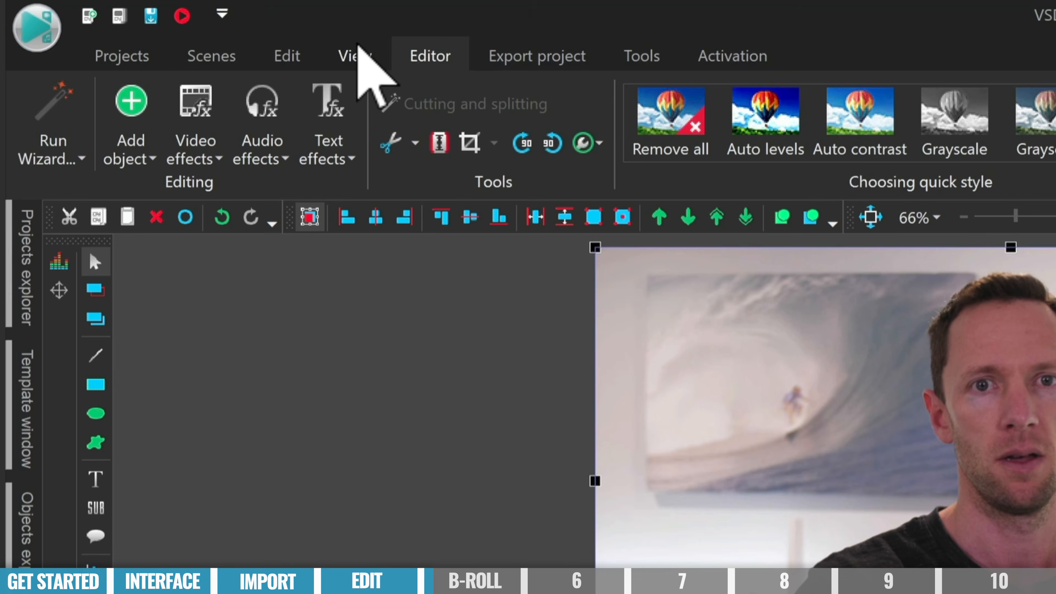
- Show the Resources window and add P1033236.MOV as video on a layer above the footage, starting at about 00:01:04
left_click(160, 24)
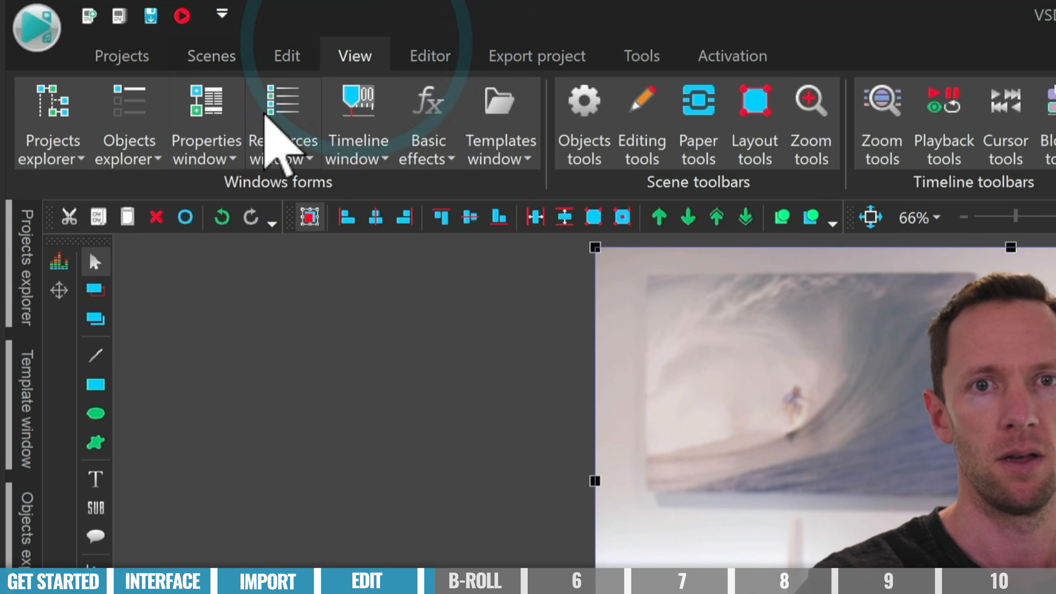
left_click(119, 50)
left_click(267, 106)
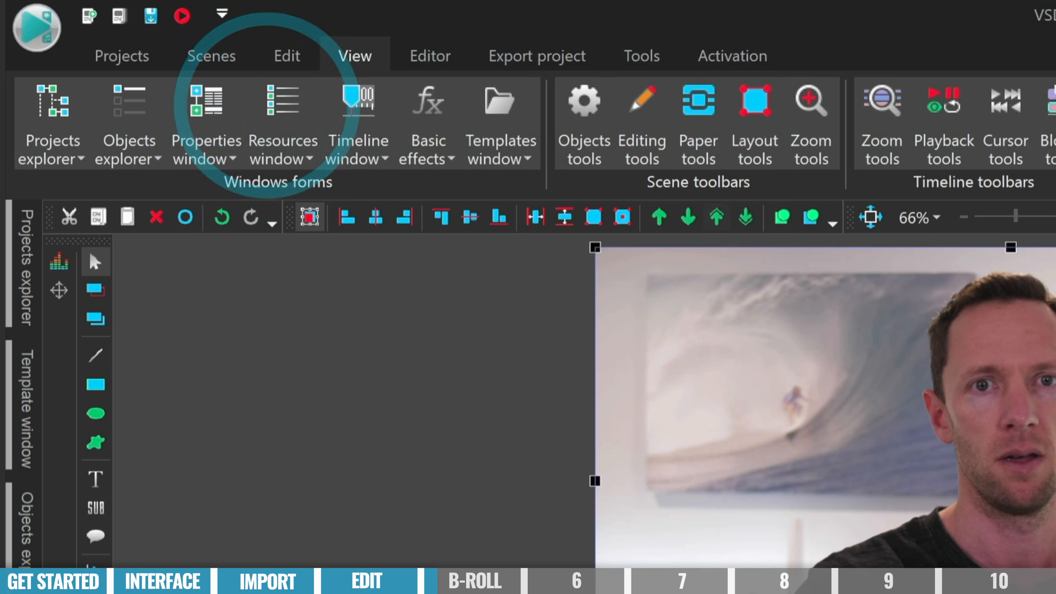
left_click_drag(825, 231, 249, 444)
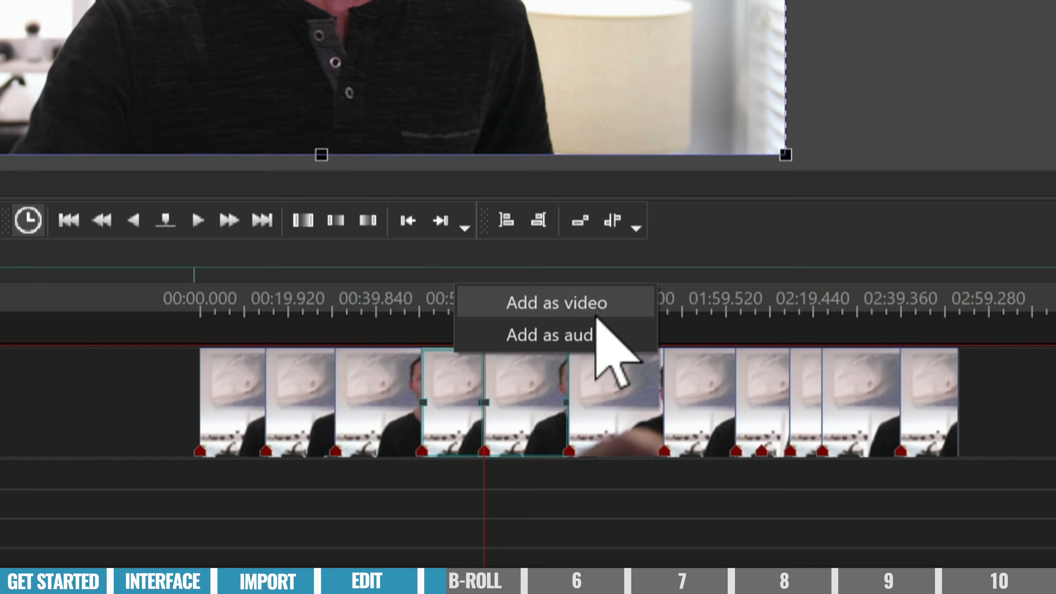
left_click(595, 310)
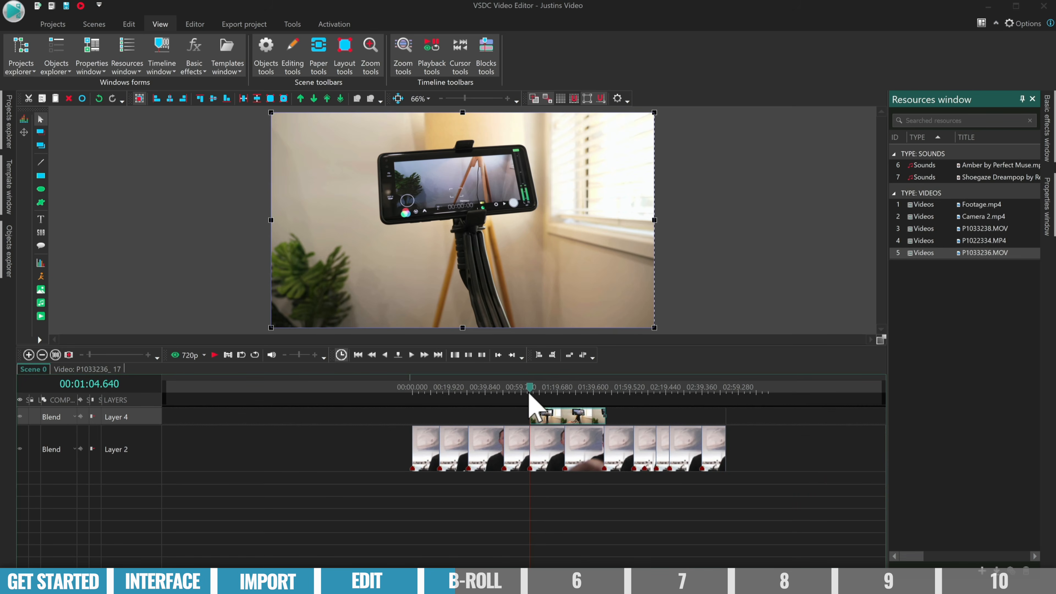
- Move the P1033236.MOV clip earlier on the timeline and trim its start to about 00:00:52
left_click_drag(534, 389, 541, 388)
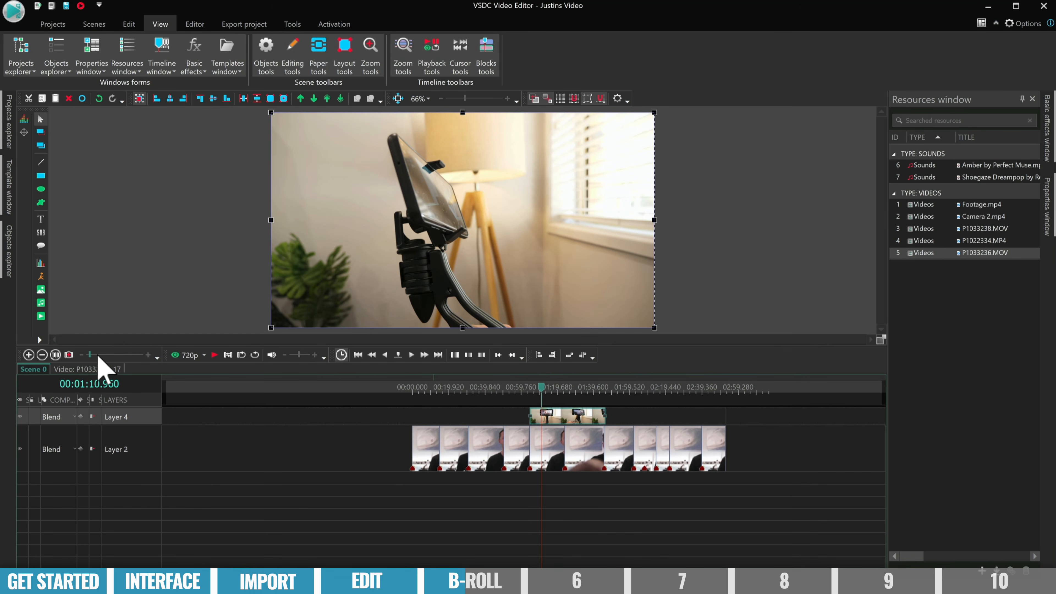
left_click_drag(91, 355, 91, 355)
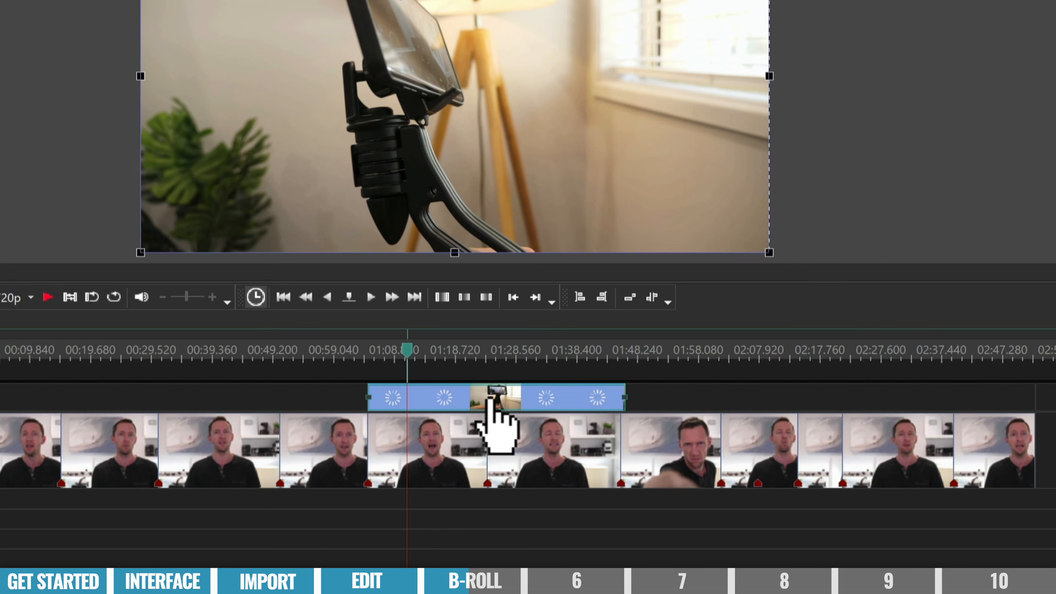
left_click_drag(490, 396, 368, 400)
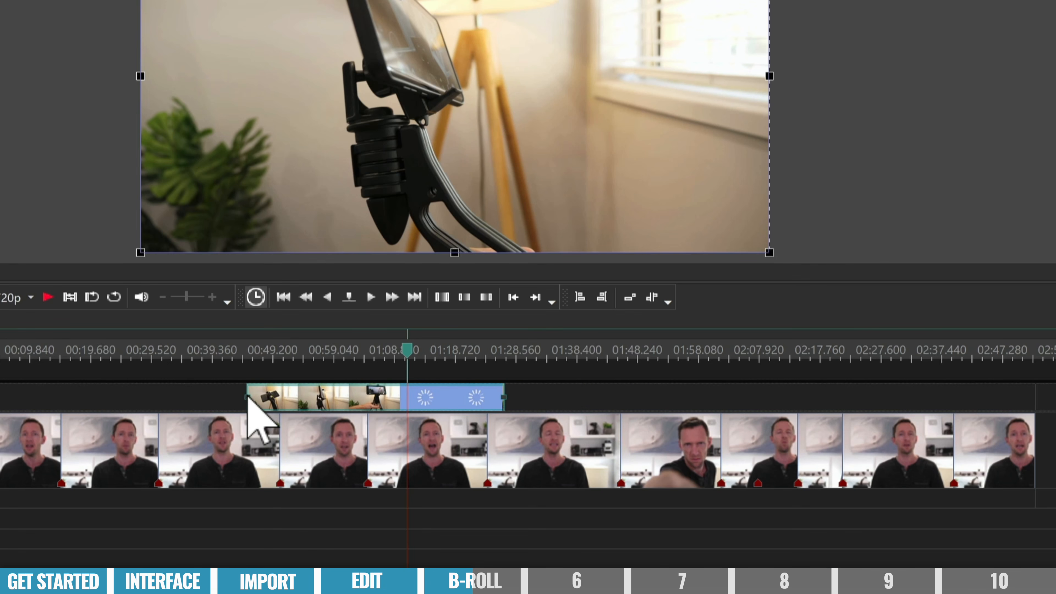
left_click(259, 398)
left_click_drag(246, 396, 293, 395)
- Split the P1033236.MOV clip at about 00:00:58 and delete the piece before the cut
left_click(324, 350)
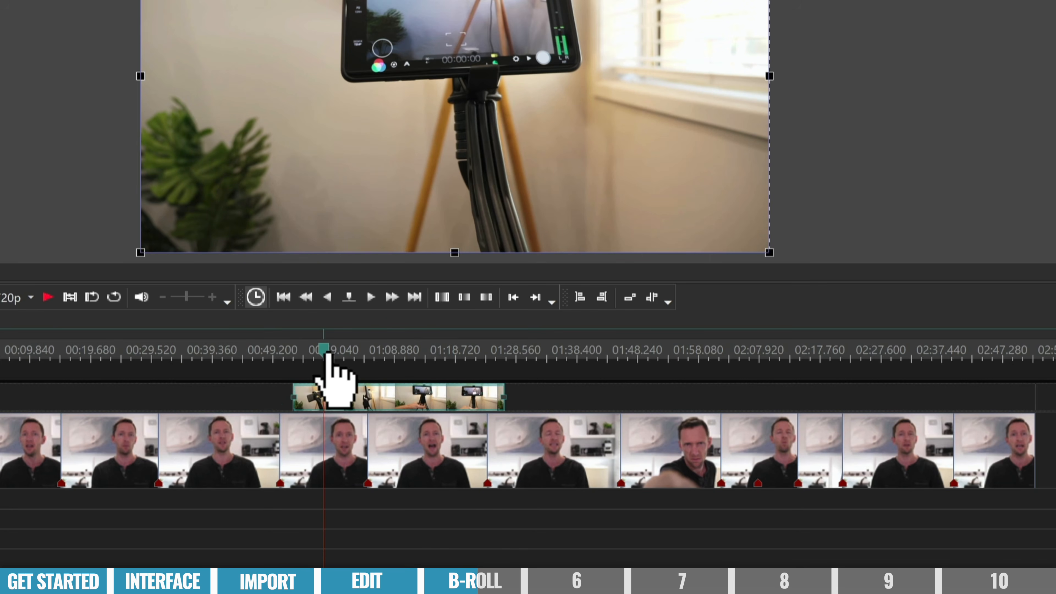
left_click(335, 397)
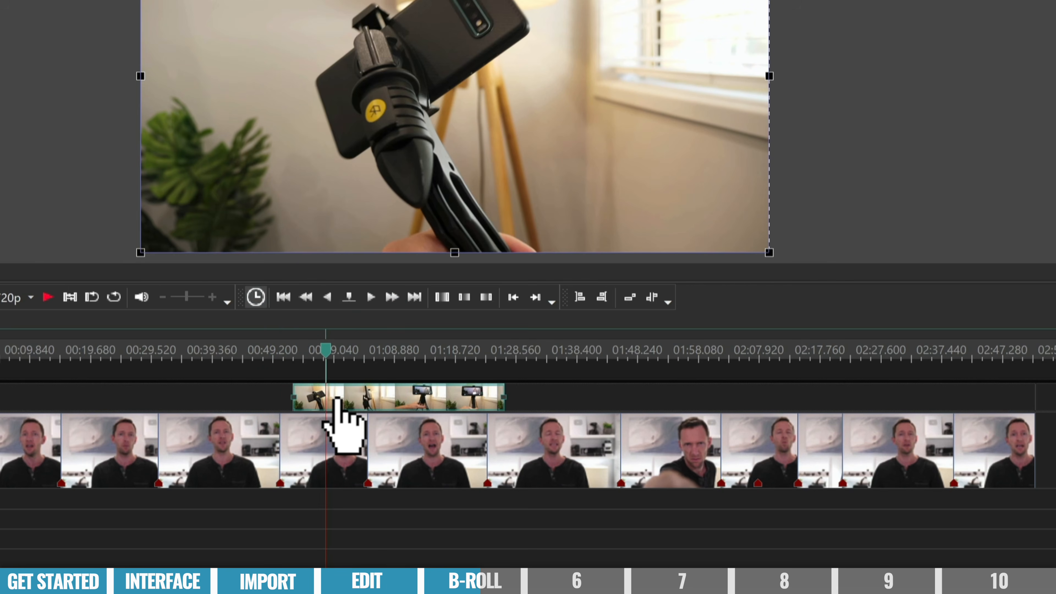
key("space")
key("shift+x")
left_click(273, 398)
left_click(304, 398)
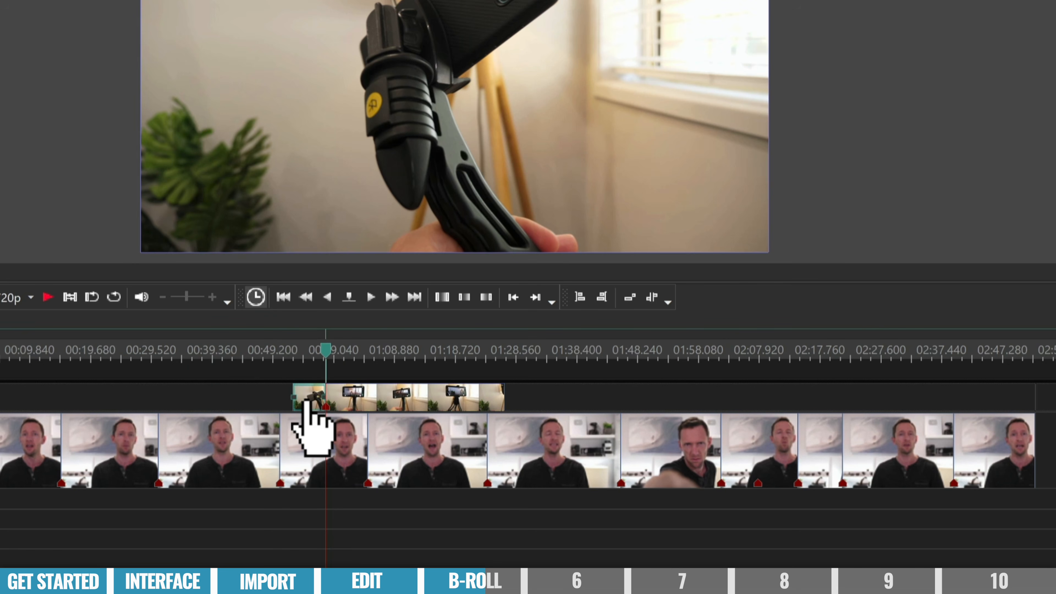
key("Delete")
- Trim the end of the P1033236.MOV clip at 00:01:09.880
left_click(393, 350)
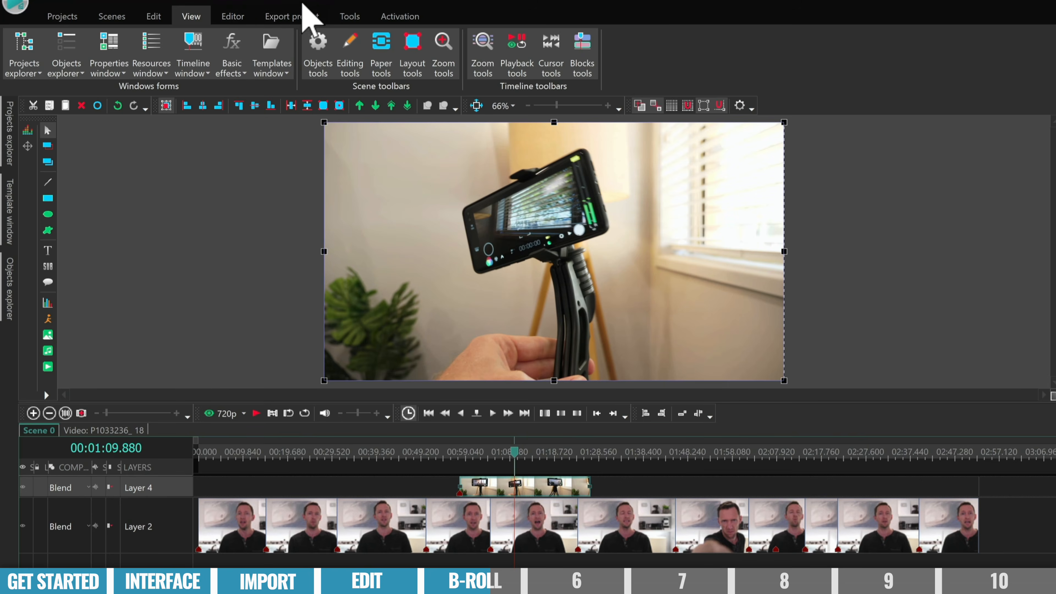
left_click(231, 17)
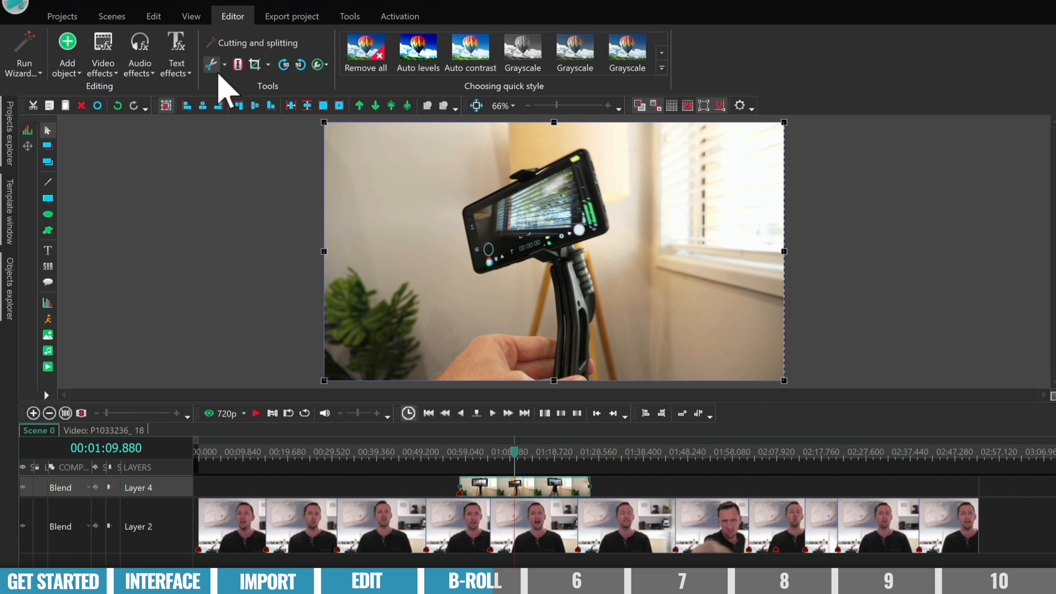
left_click(224, 64)
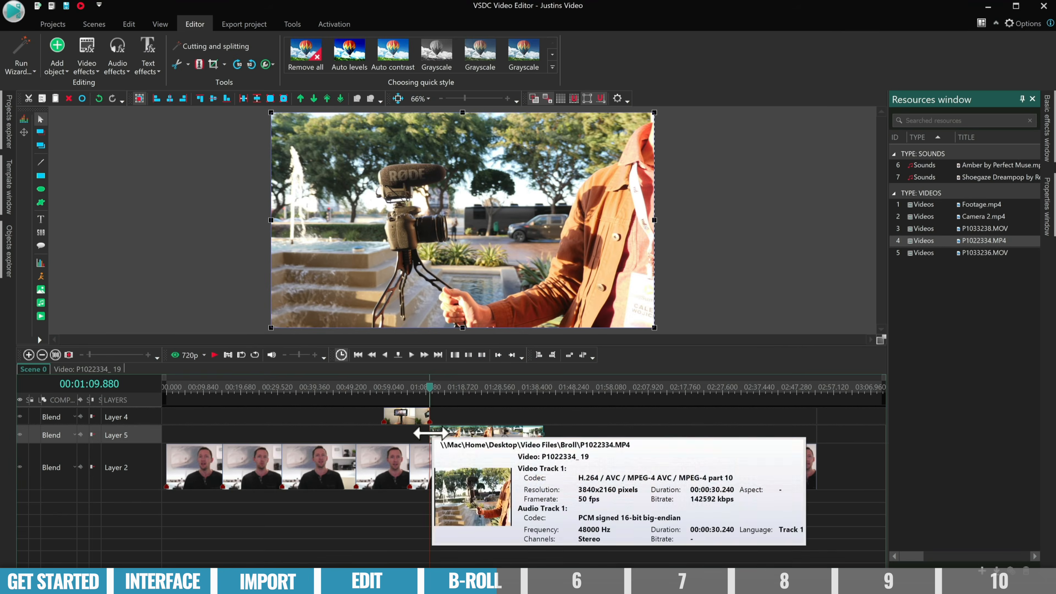
- Trim the P1022334.MP4 clip's start and end it at 00:01:32.160, and add P1033238.MOV to the timeline as video
left_click(432, 387)
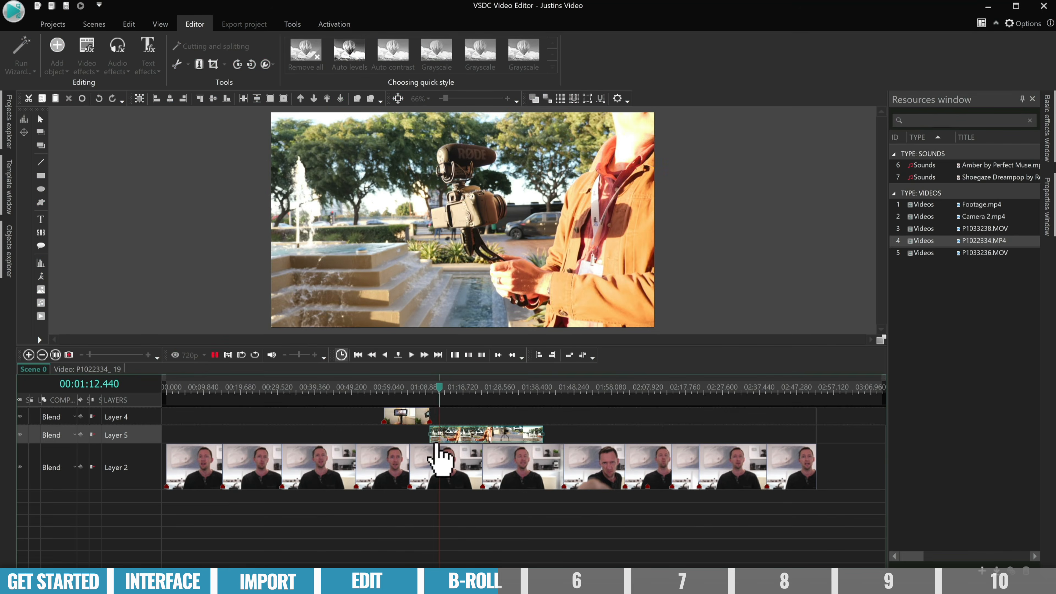
left_click(188, 63)
left_click(253, 107)
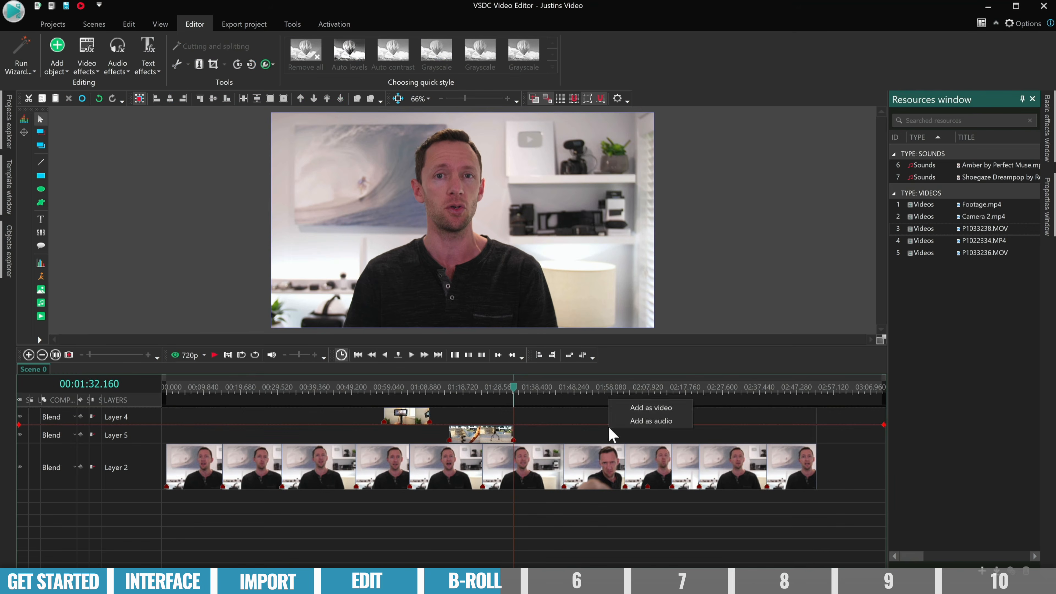
left_click(640, 409)
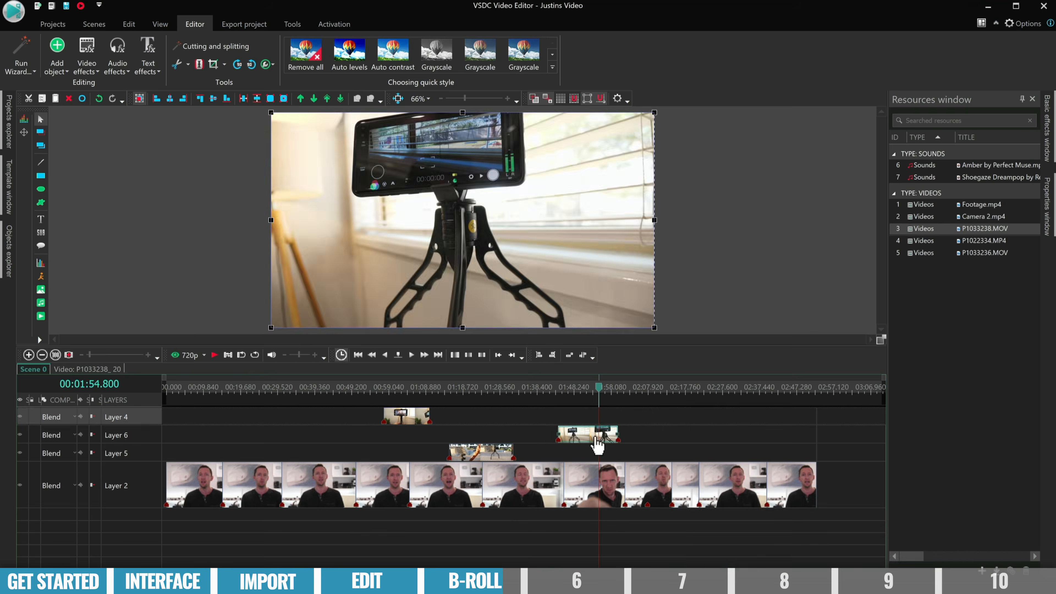
left_click(635, 428)
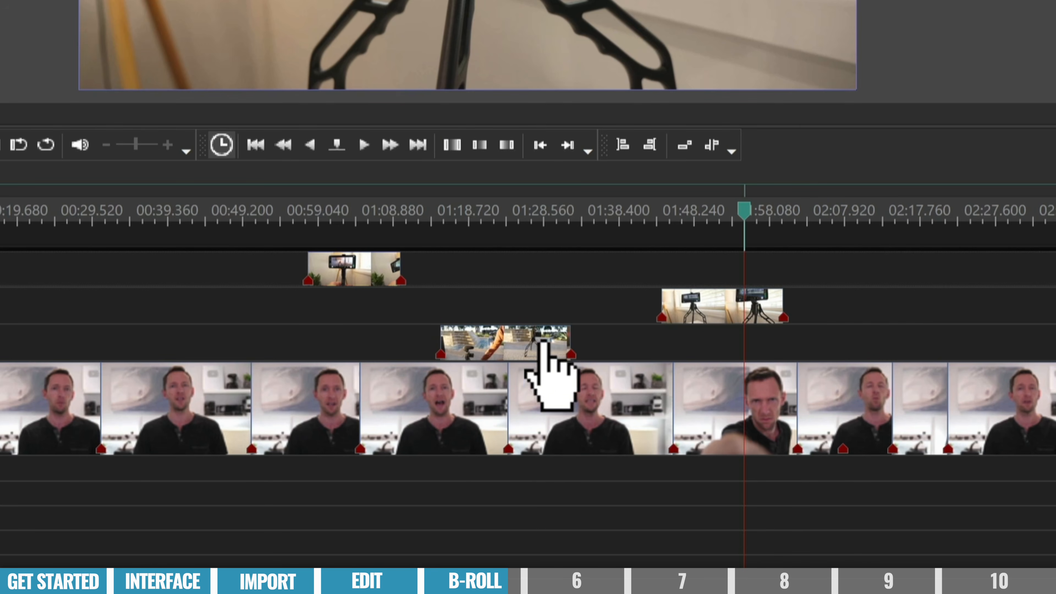
- Gather the three B-roll clips on a single layer directly above the main footage, keeping their times
left_click_drag(705, 314, 706, 353)
left_click(356, 280)
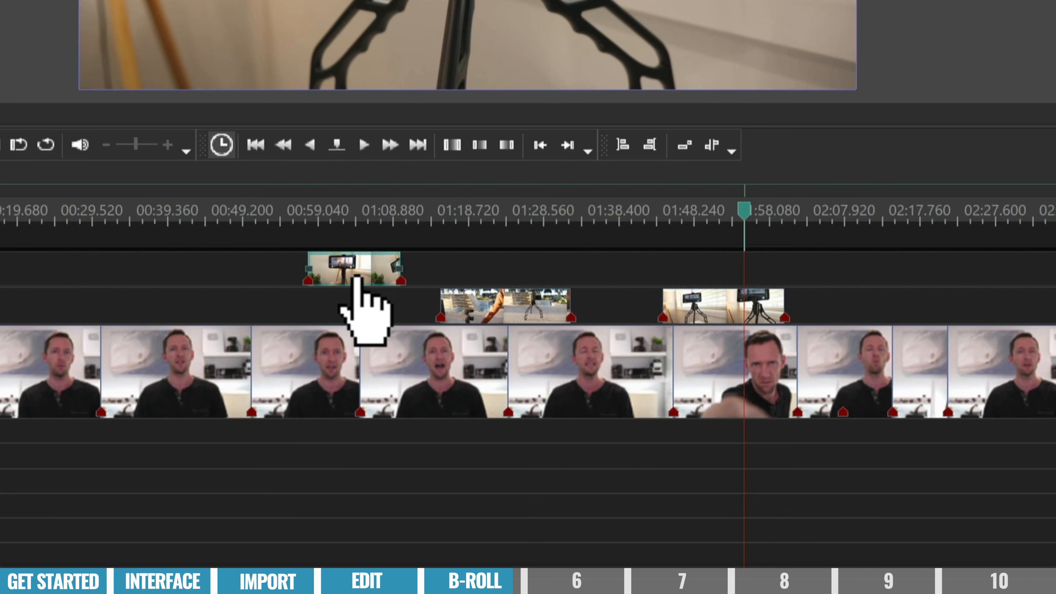
left_click_drag(356, 282, 351, 307)
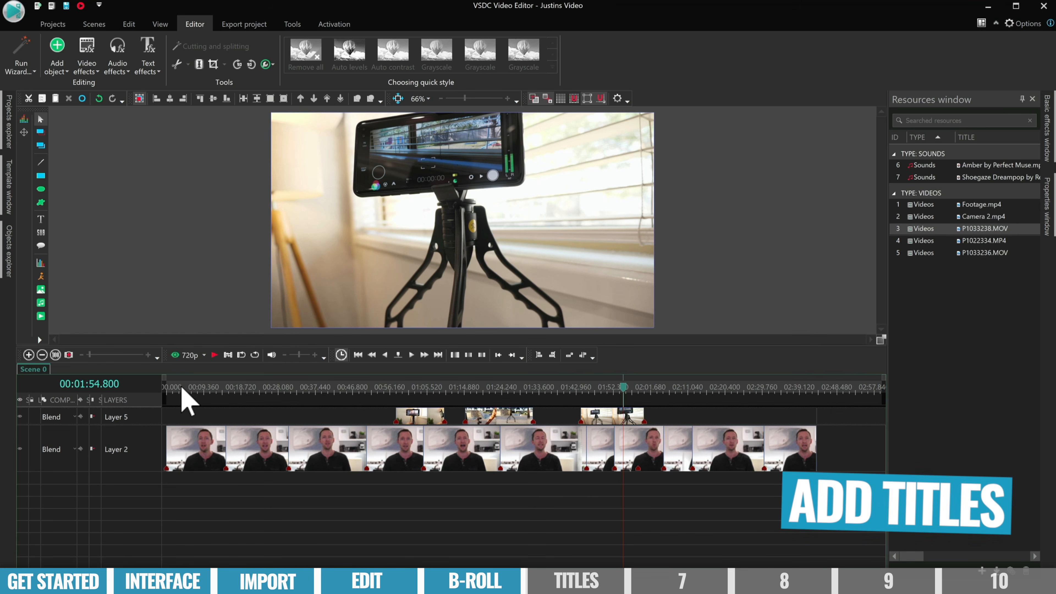
- Add a text object from the start of the timeline on a new layer, low in the frame, with the presenter's name above PRIMAL VIDEO
left_click(166, 387)
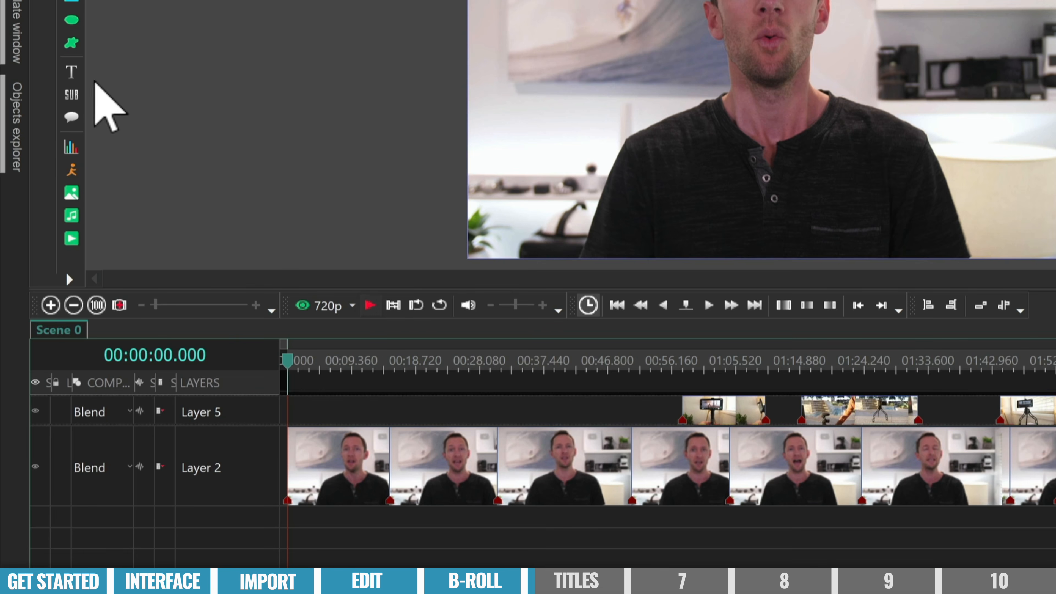
left_click(71, 71)
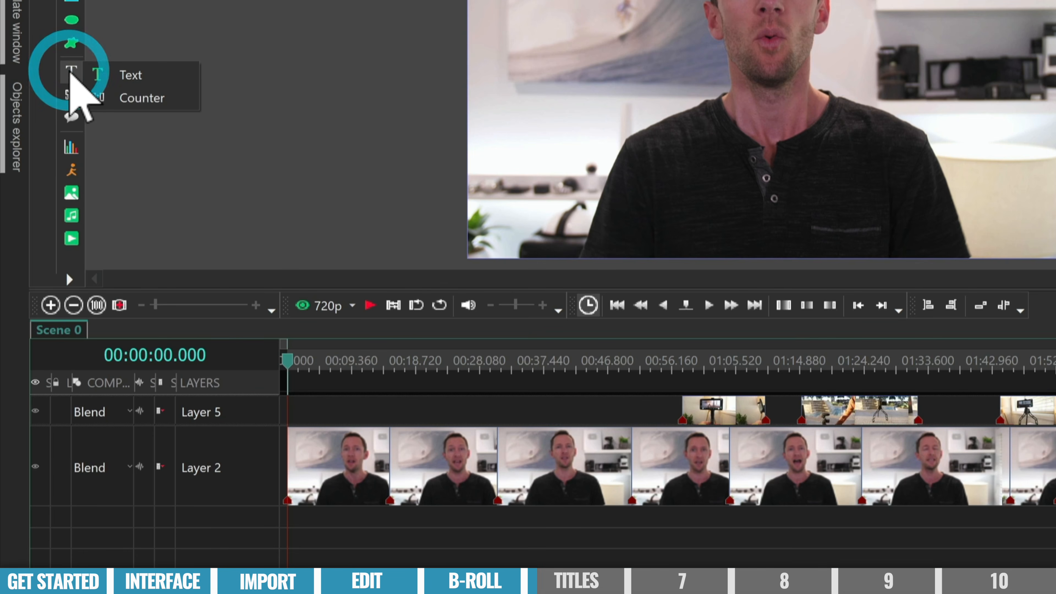
left_click(153, 76)
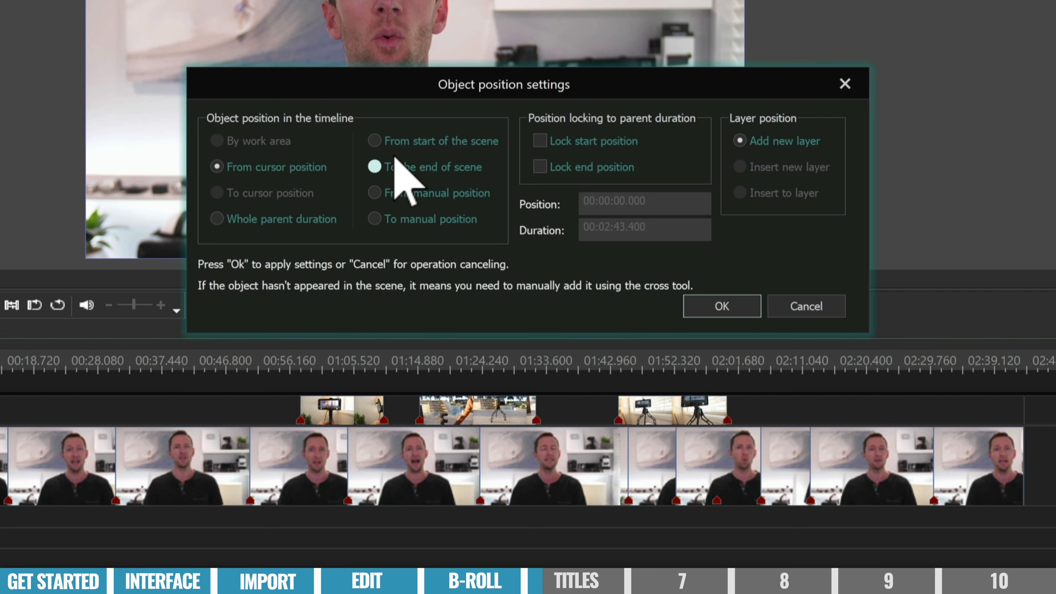
left_click(735, 314)
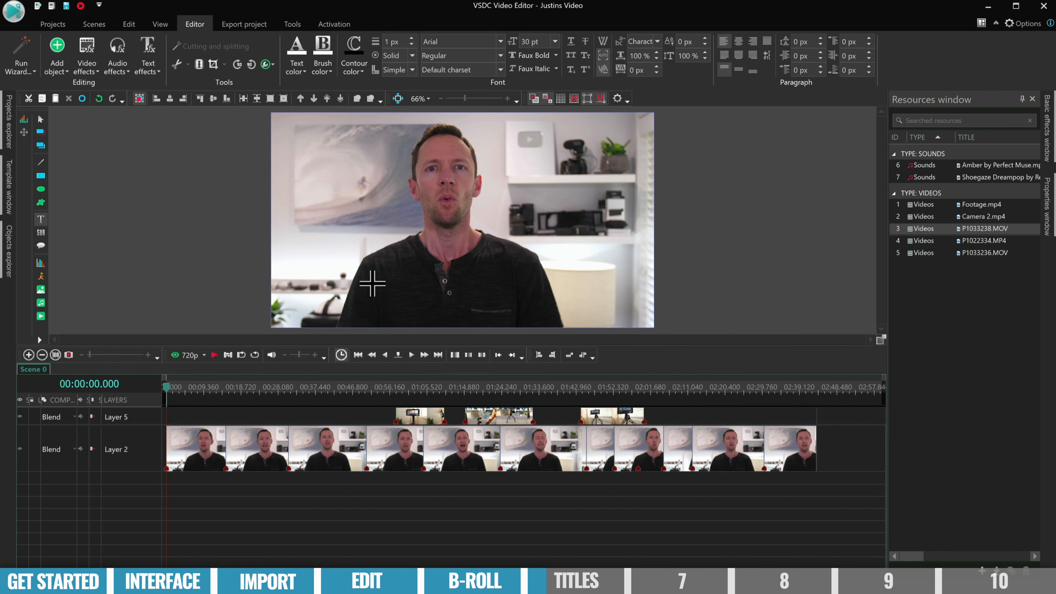
left_click_drag(373, 283, 462, 288)
left_click_drag(529, 315, 529, 315)
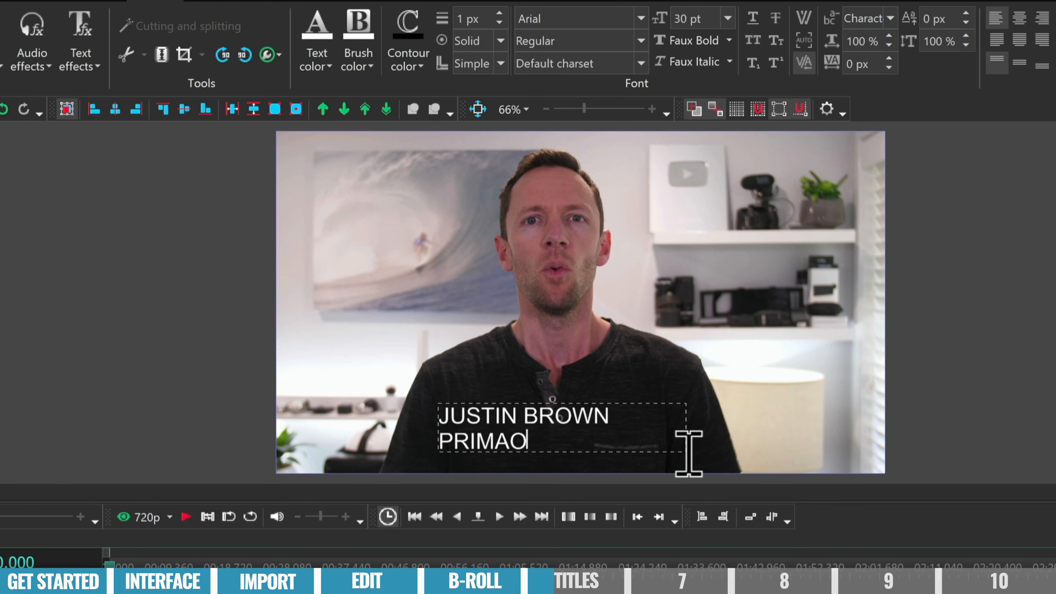
- Centre both lines of the title text and set their font to Impact
left_click_drag(688, 453, 430, 414)
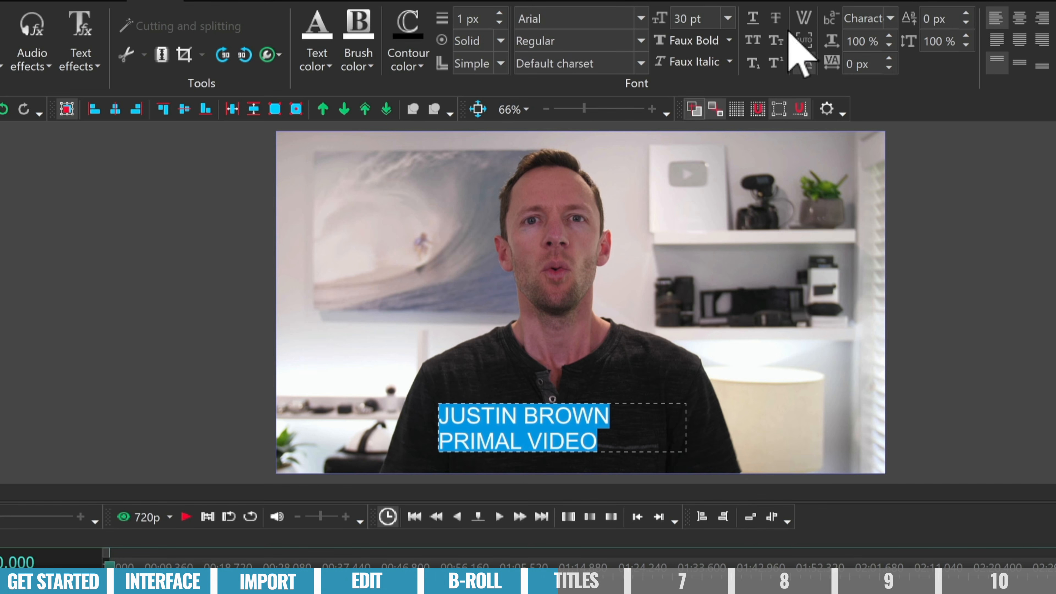
left_click(1018, 18)
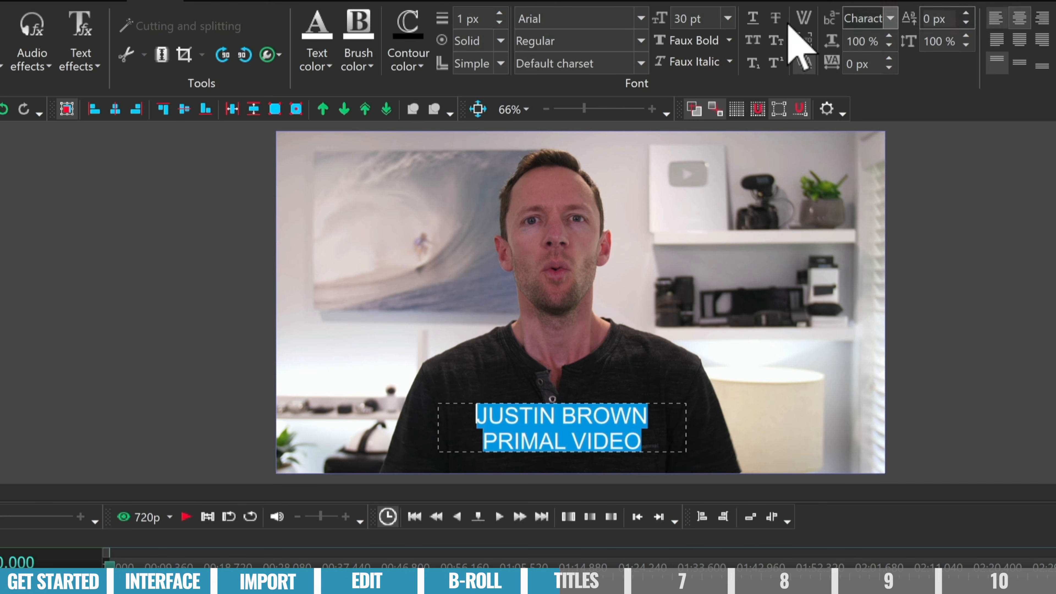
left_click(640, 19)
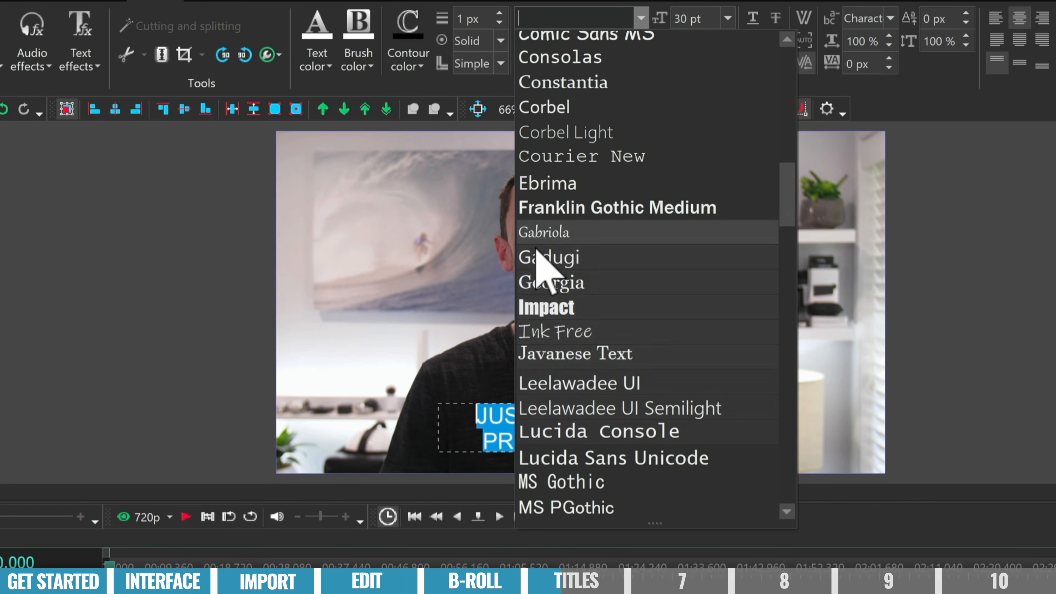
left_click(557, 306)
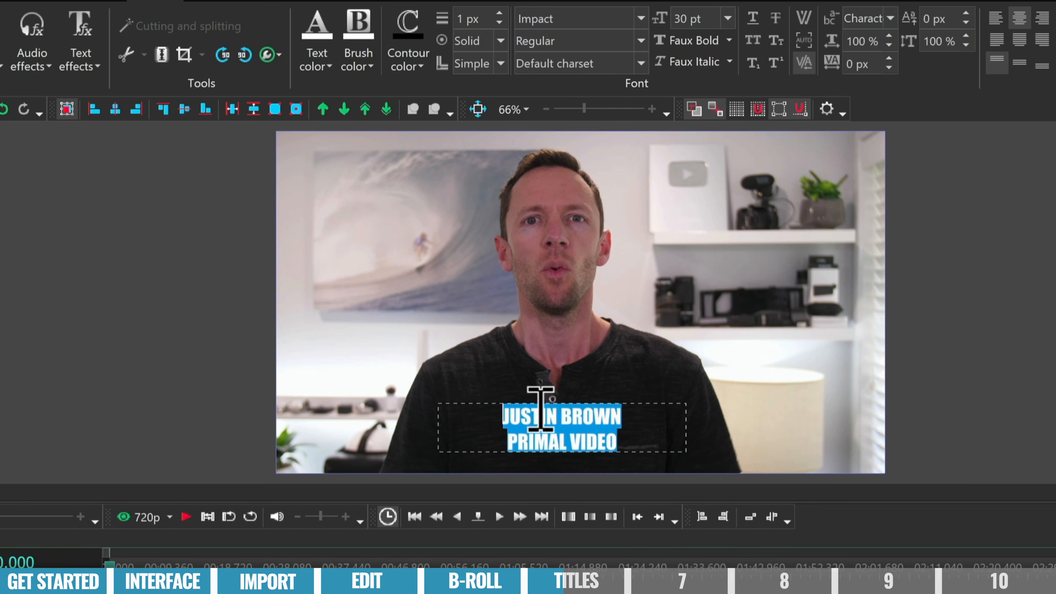
- Change the text color of the PRIMAL VIDEO line to the standard light blue
left_click(595, 442)
mouse_move(618, 443)
left_mouse_down()
mouse_move(496, 444)
mouse_move(471, 433)
left_mouse_up()
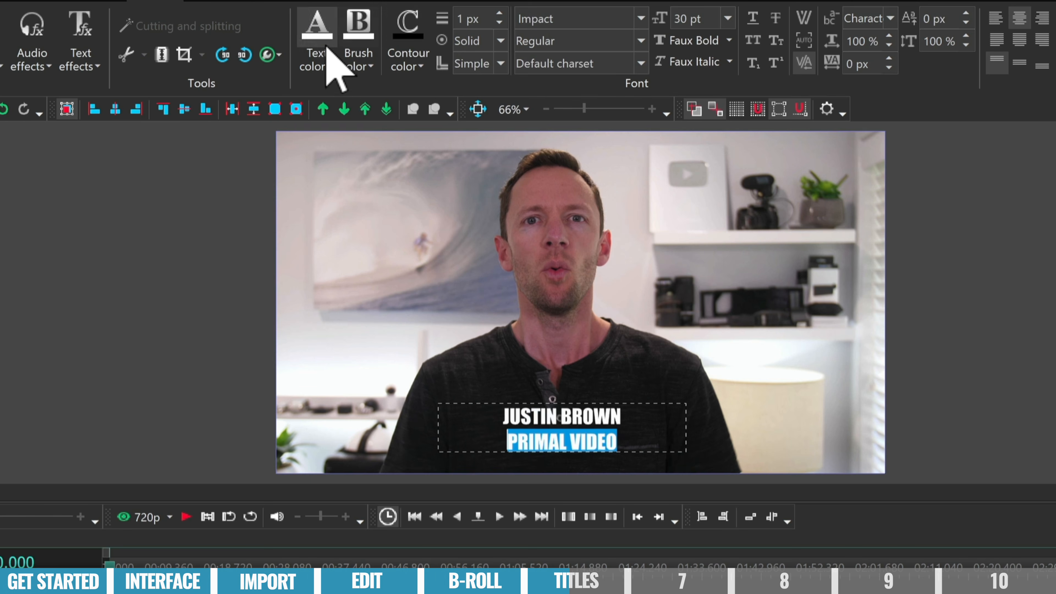
left_click(326, 69)
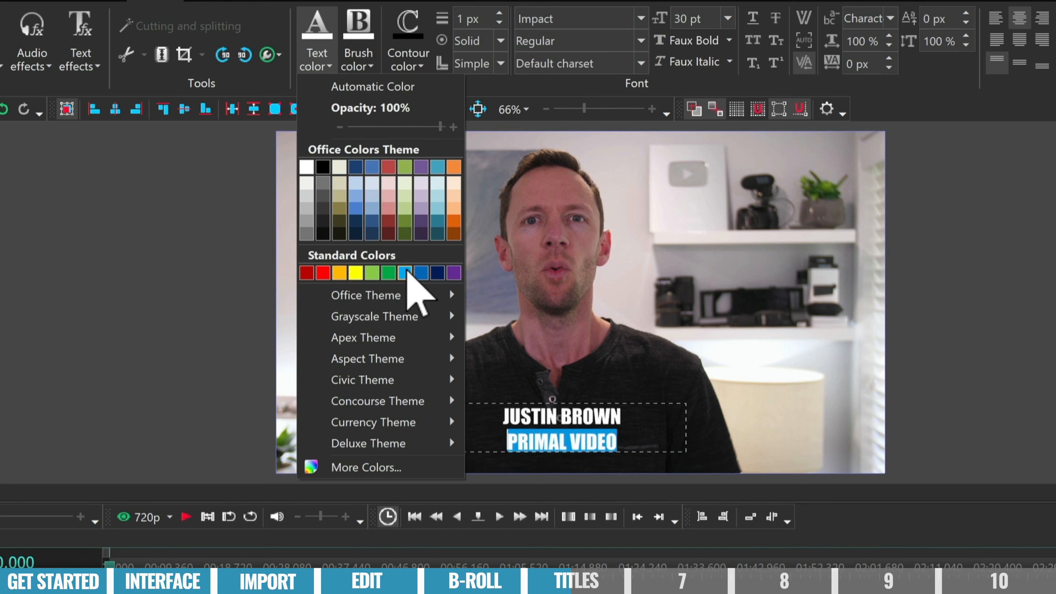
left_click(406, 272)
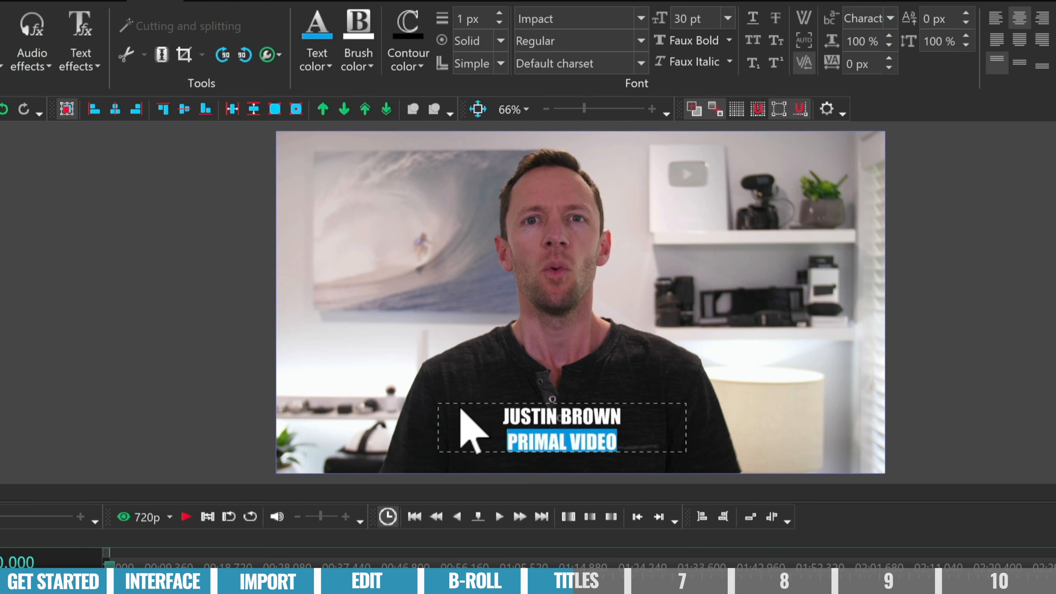
- Set the font size of both title lines to 36 pt and finish editing the text
left_click_drag(479, 419, 619, 441)
left_click(727, 18)
left_click(681, 268)
left_click(560, 391)
left_click(695, 381)
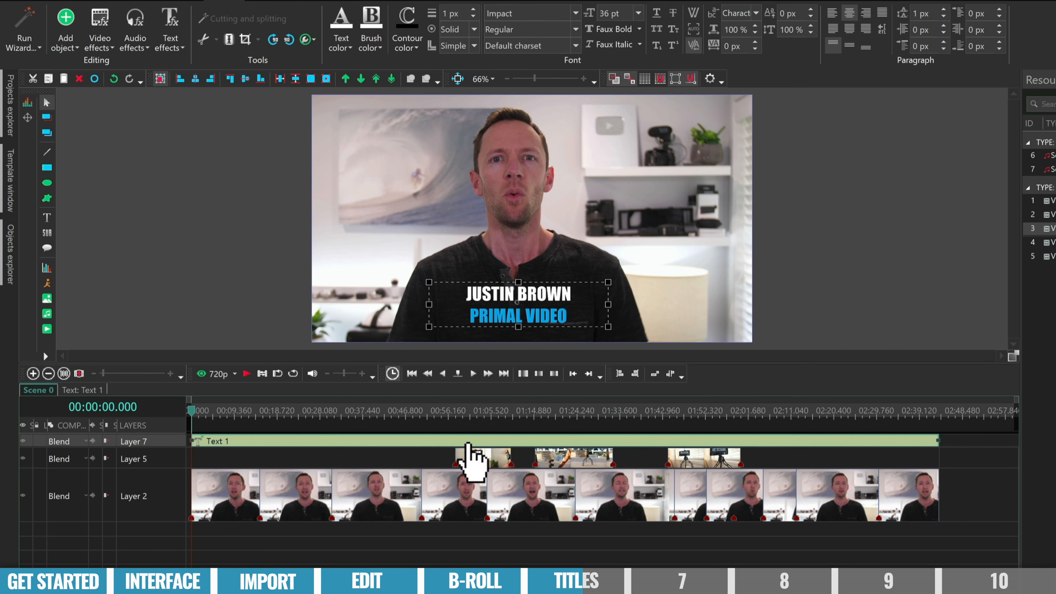
- Shorten the title clip to about 2.5 seconds and move it so it starts about 2.28 seconds into the timeline
mouse_move(297, 444)
left_mouse_down()
mouse_move(370, 444)
mouse_move(289, 441)
left_mouse_up()
left_click_drag(939, 441, 202, 434)
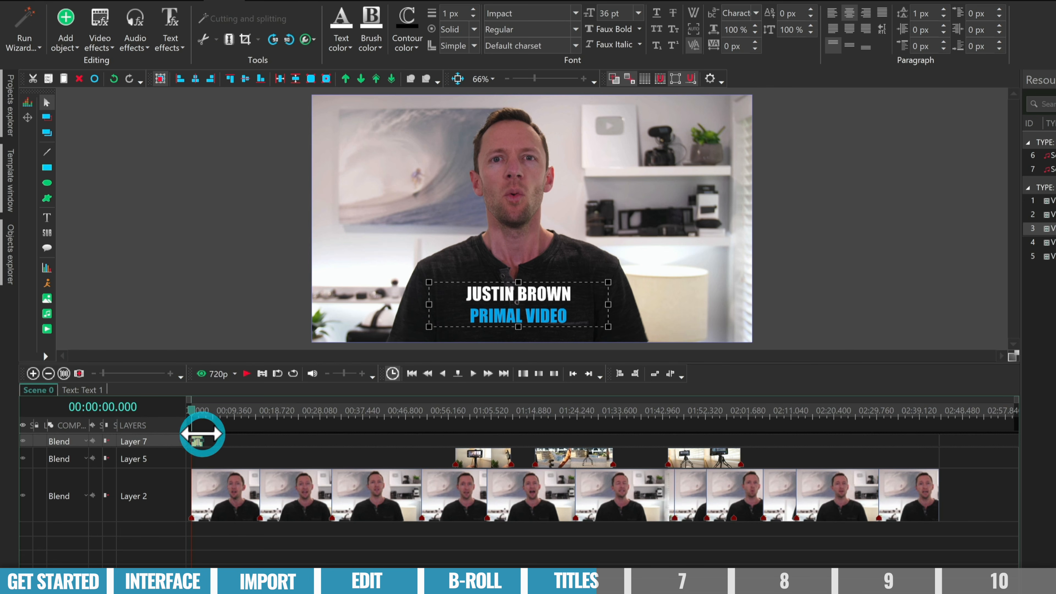
left_click_drag(104, 374, 155, 373)
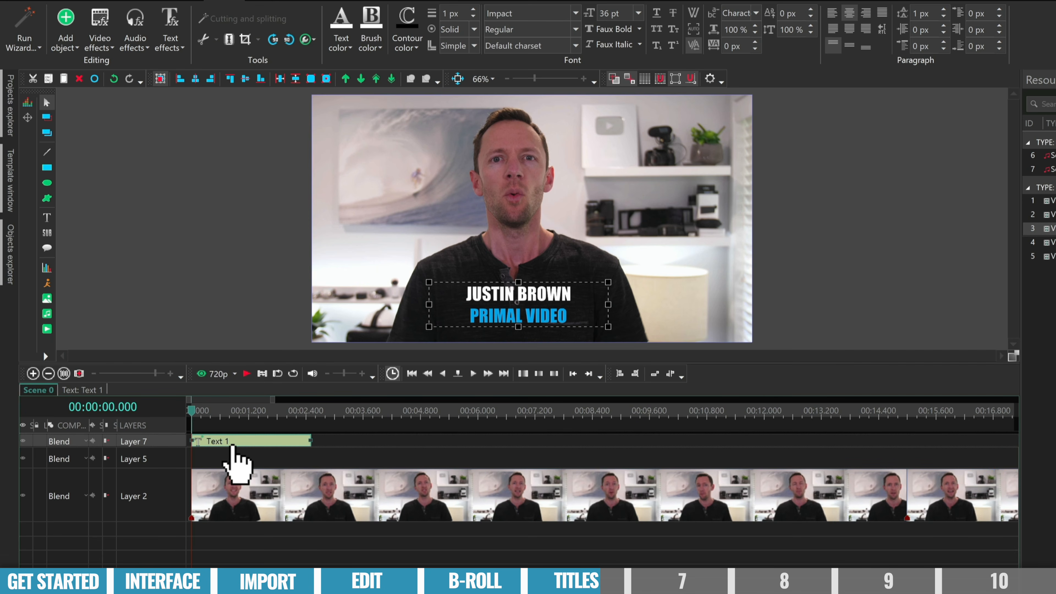
left_click_drag(237, 444, 345, 445)
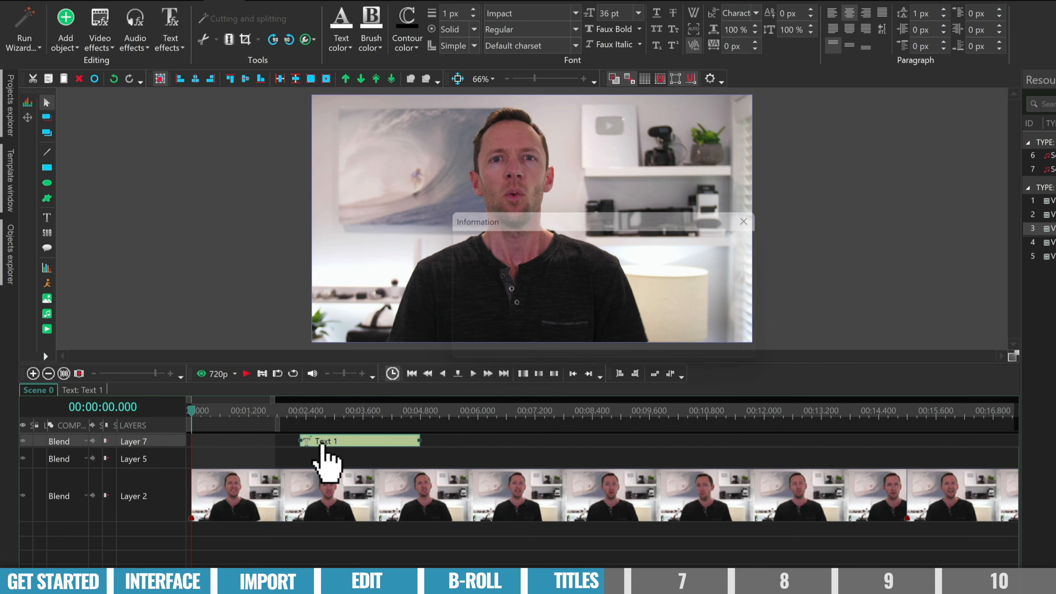
left_click(473, 373)
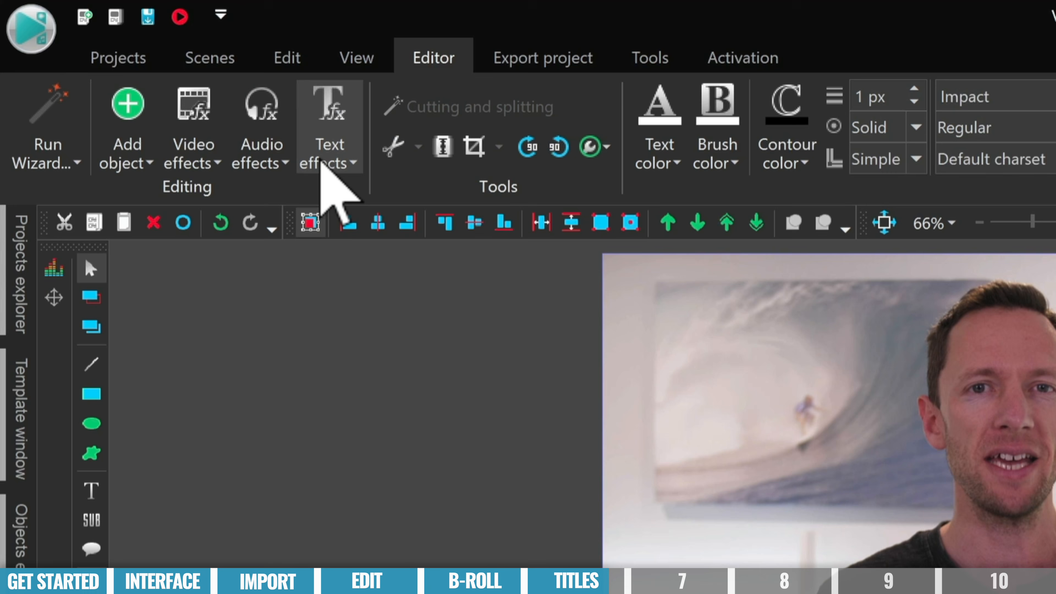
left_click(167, 44)
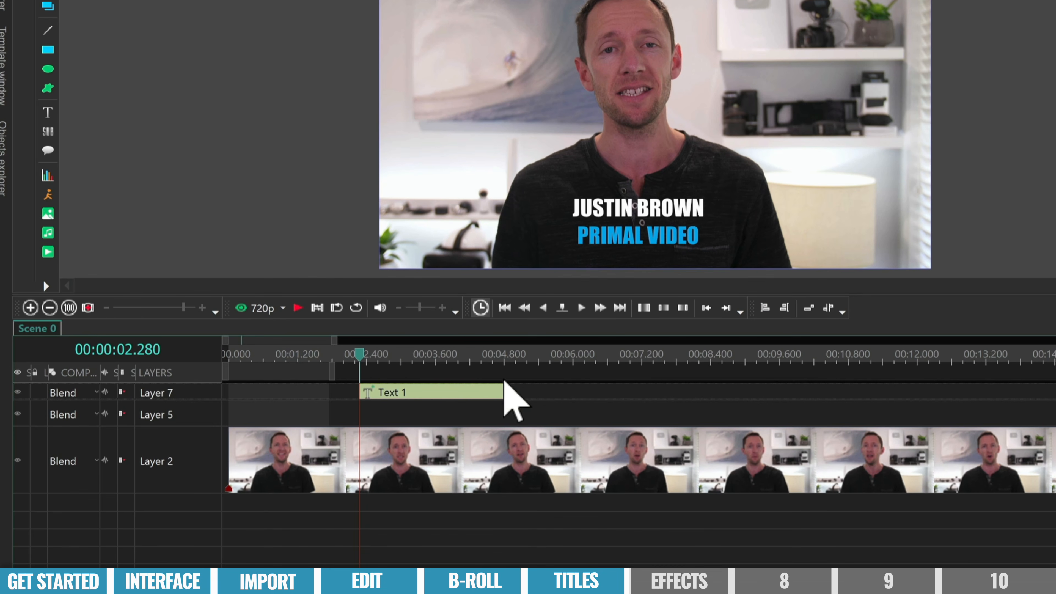
- Add a Wipe transition at the start of the title, from the cursor position on a new layer, with a 1-second duration
mouse_move(359, 351)
left_mouse_down()
mouse_move(376, 358)
mouse_move(339, 355)
mouse_move(362, 355)
left_mouse_up()
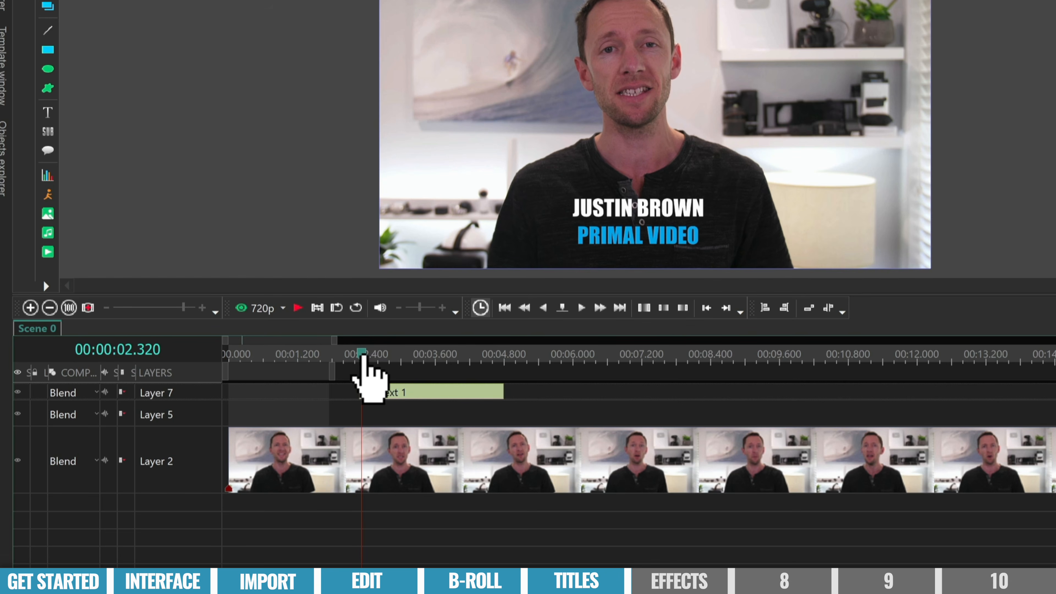
left_click(359, 354)
left_click(385, 392)
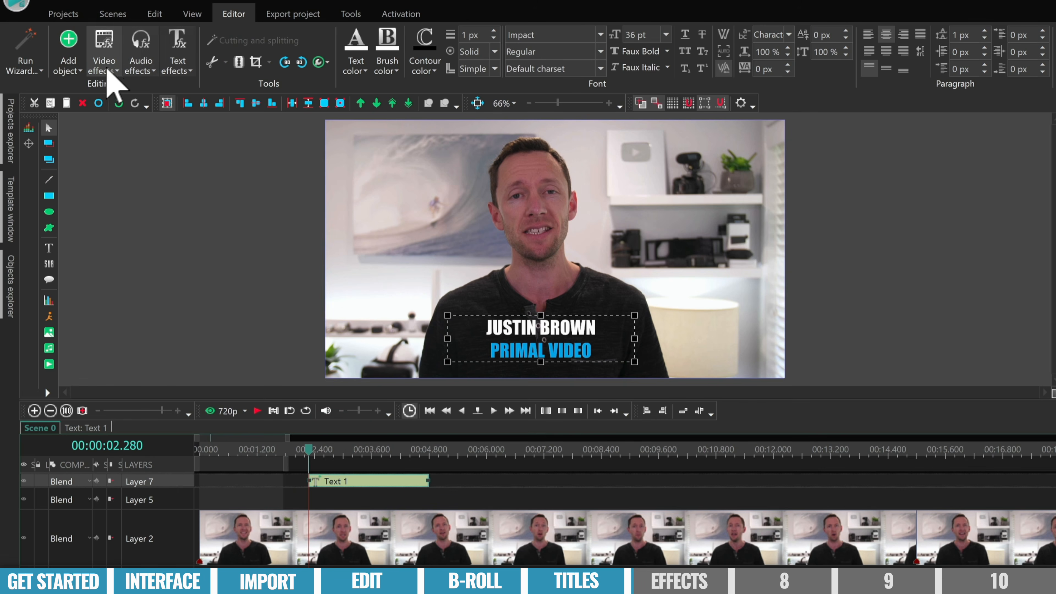
left_click(107, 70)
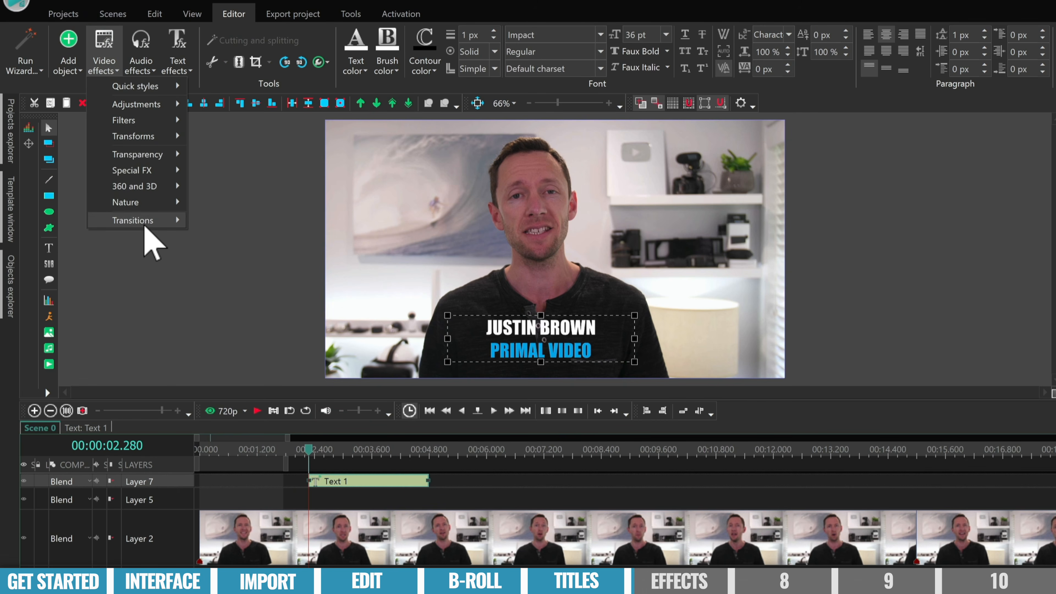
mouse_move(147, 228)
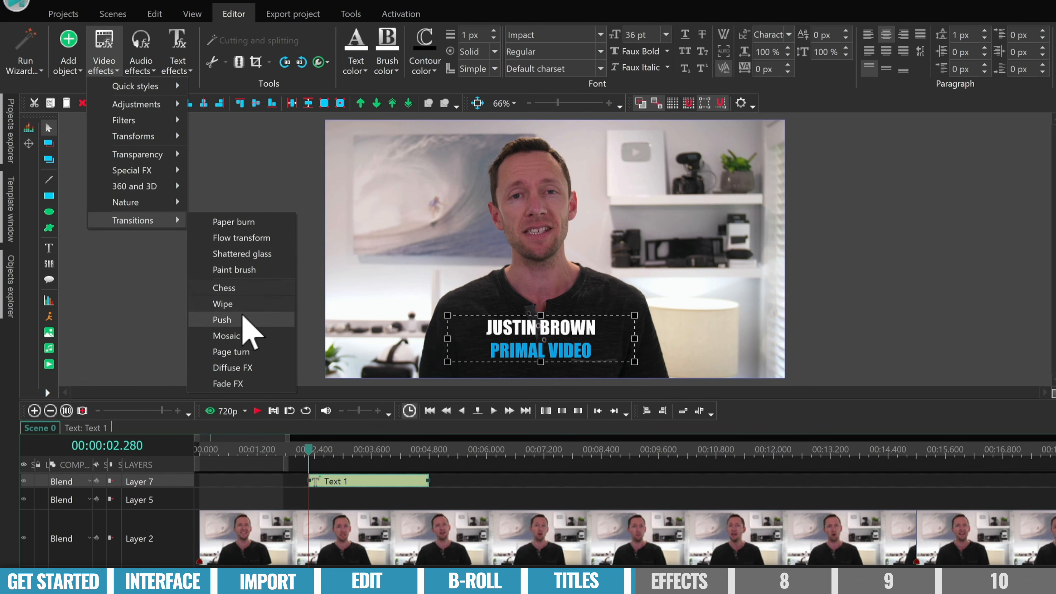
left_click(233, 304)
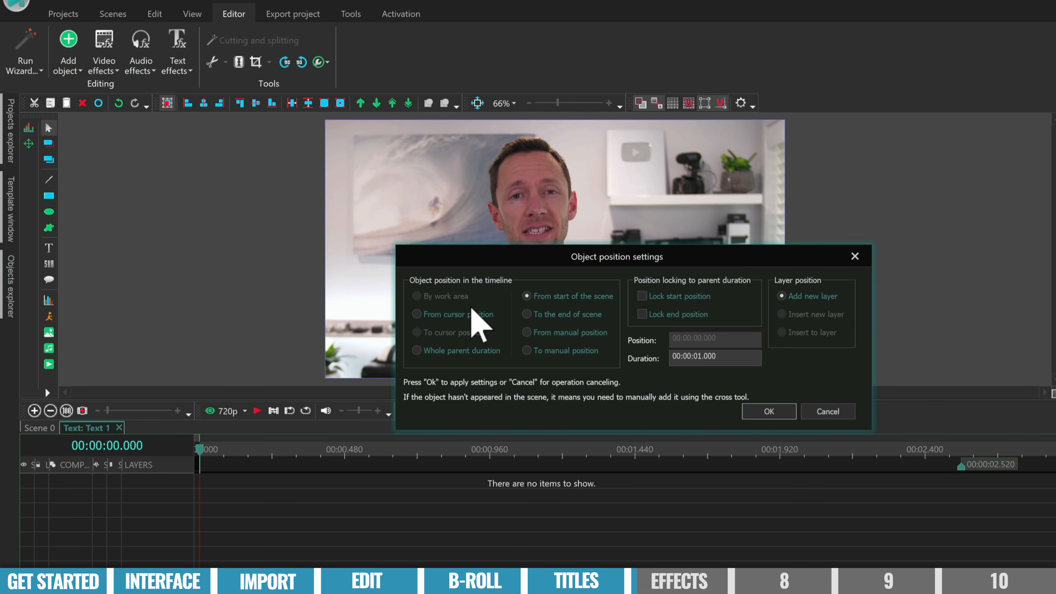
left_click(456, 314)
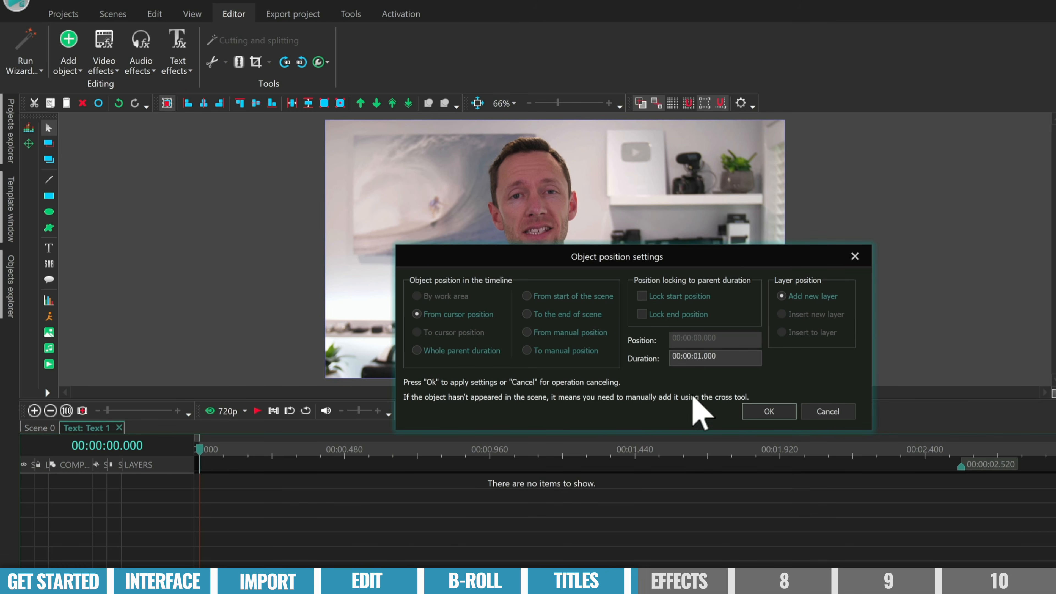
left_click(769, 411)
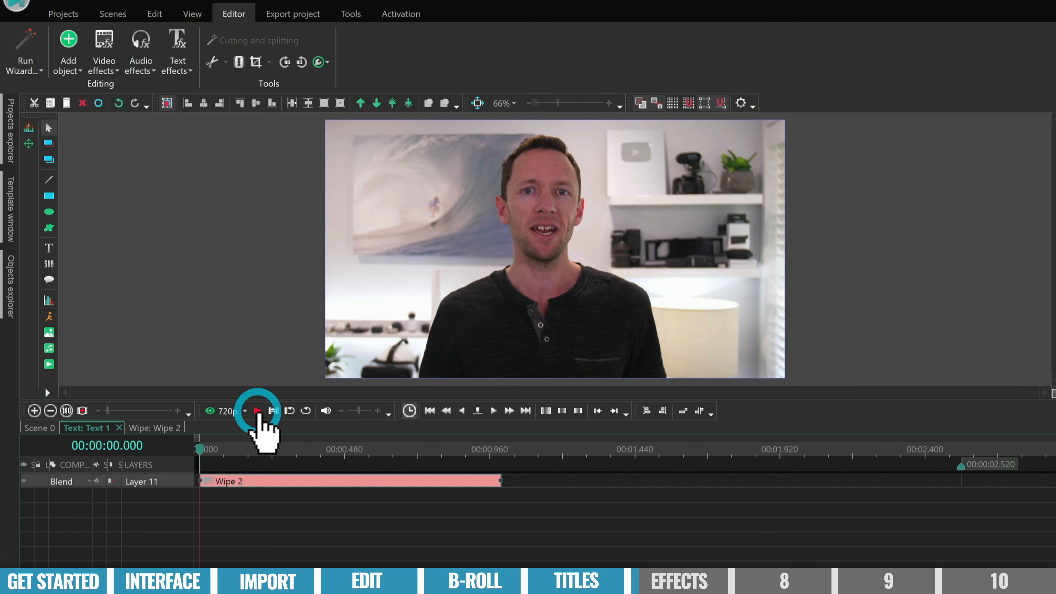
- Play the title clip to preview its opening wipe
left_click(258, 410)
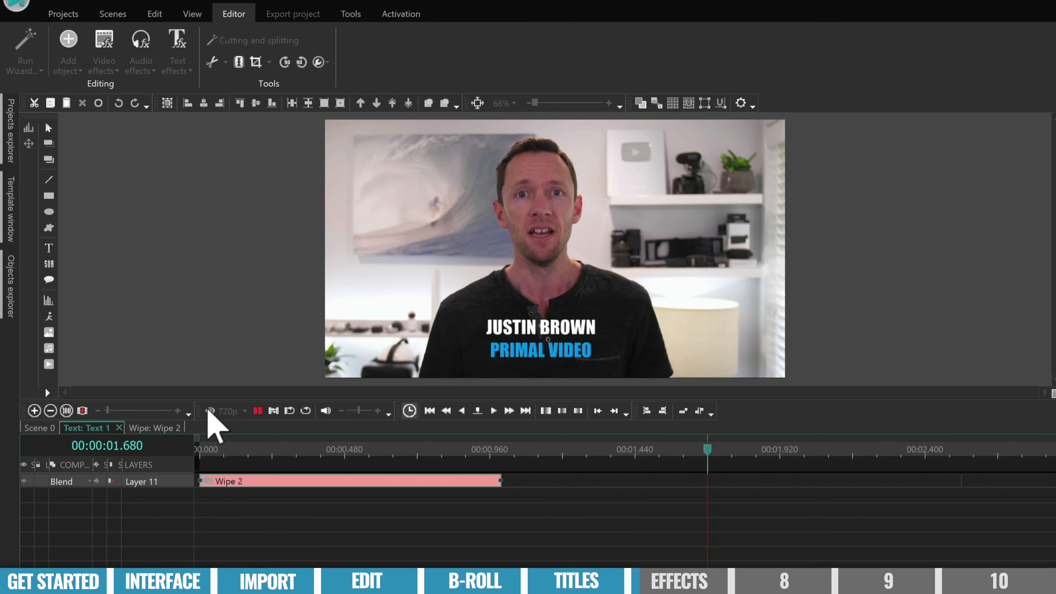
left_click(257, 411)
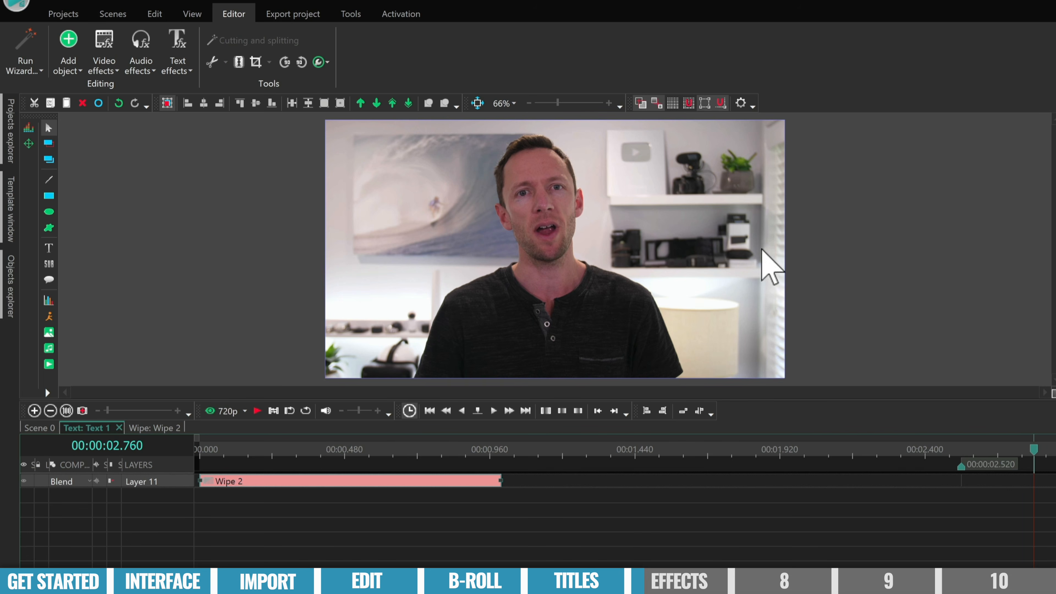
left_click(659, 450)
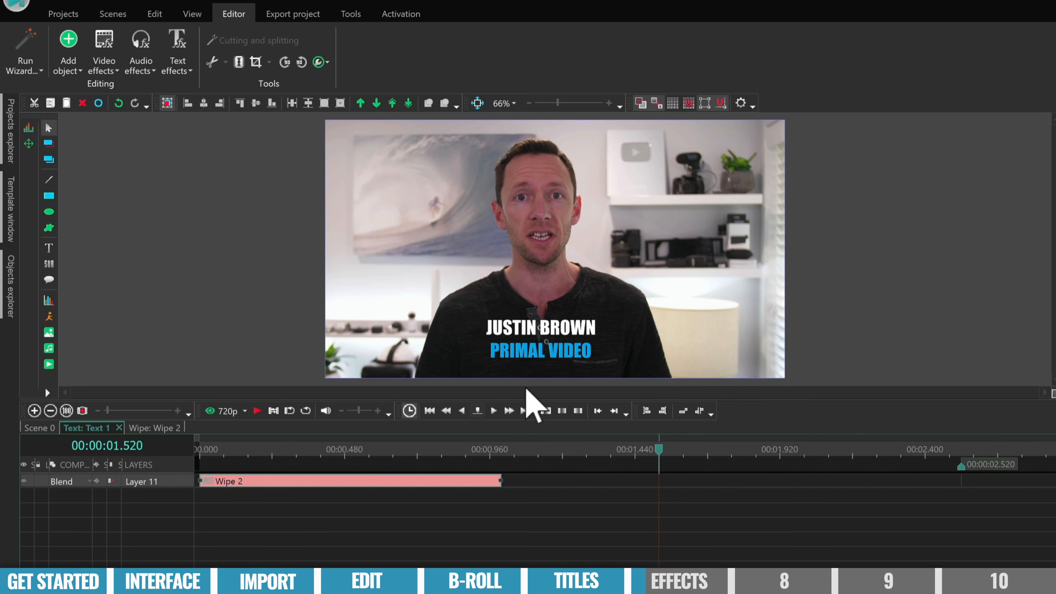
- Add a second Wipe to the title from cursor position 00:00:01.640, lasting 00:00:00.880, on an inserted new layer
left_click(40, 428)
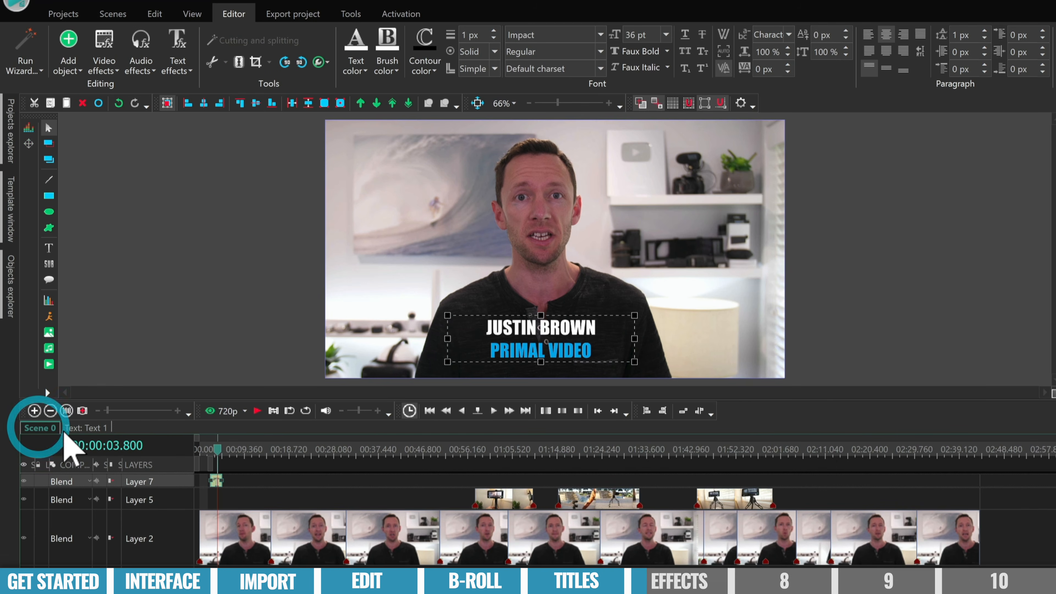
left_click_drag(108, 411, 163, 411)
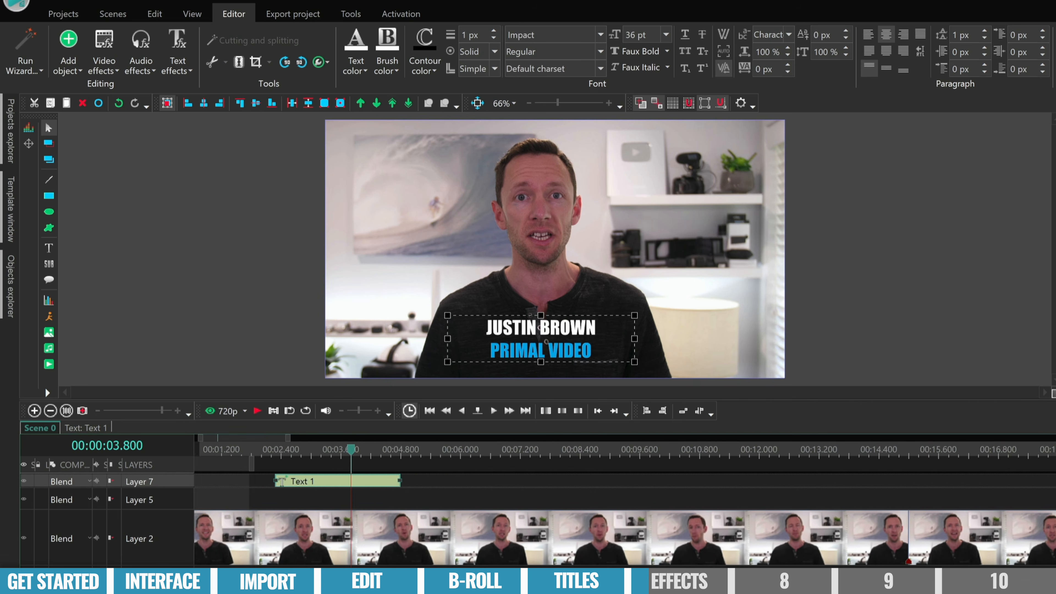
scroll(389, 450, "left", 1)
left_click_drag(389, 449, 395, 448)
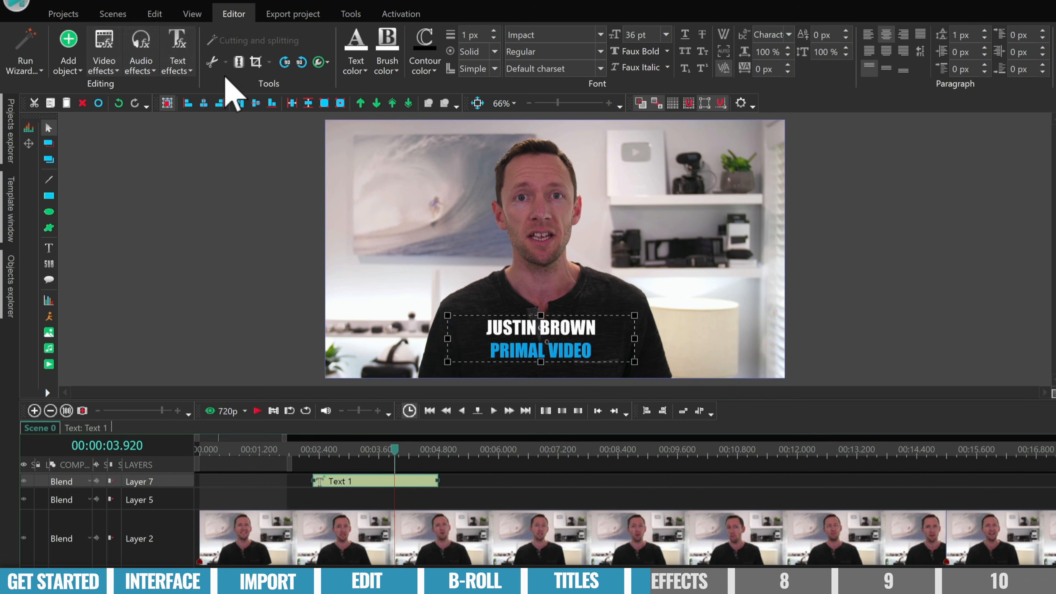
left_click(113, 64)
mouse_move(151, 223)
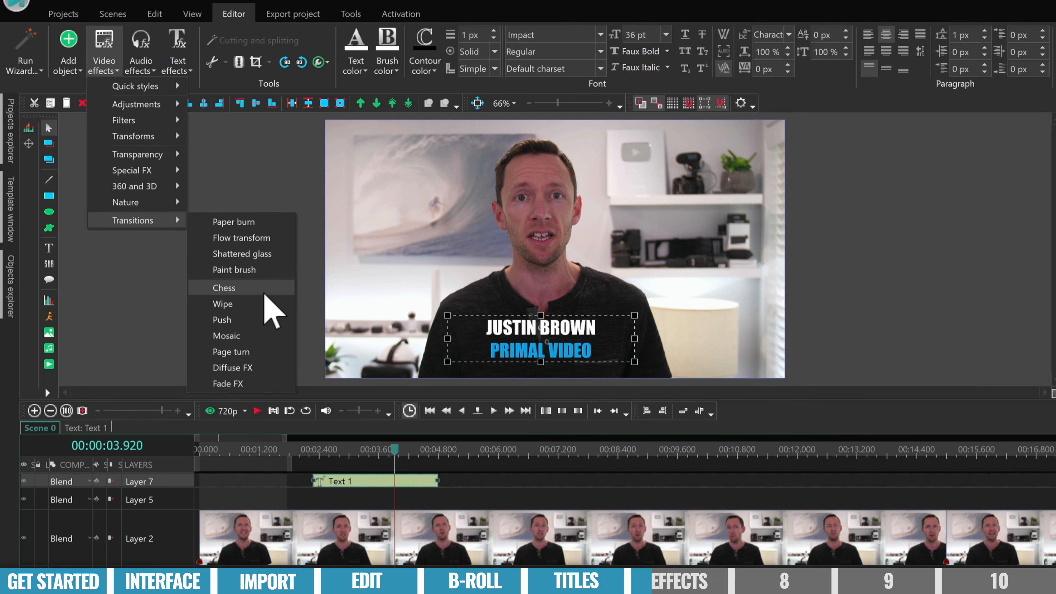
left_click(266, 303)
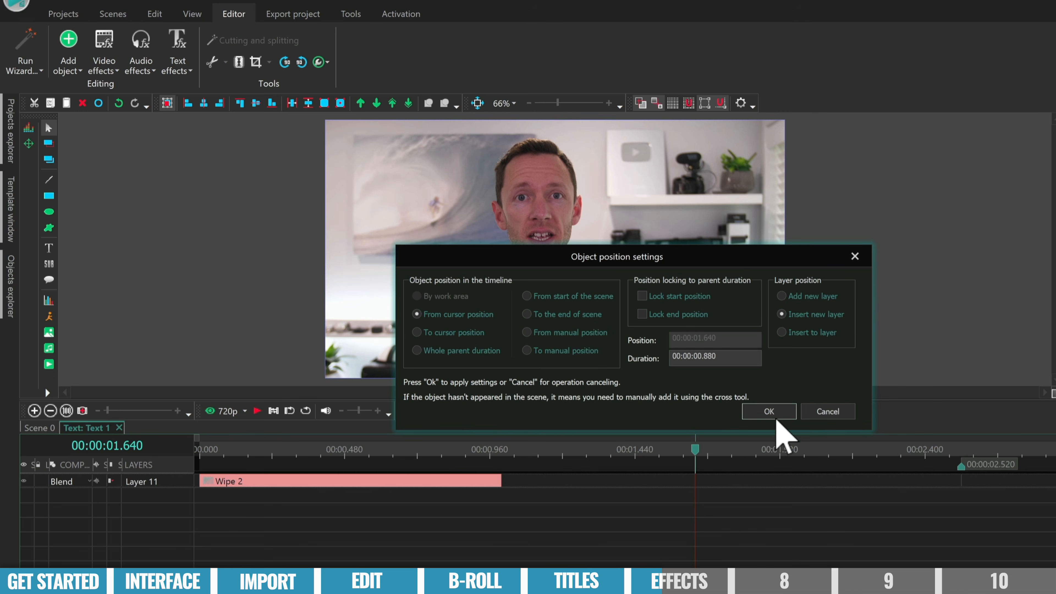
left_click(769, 413)
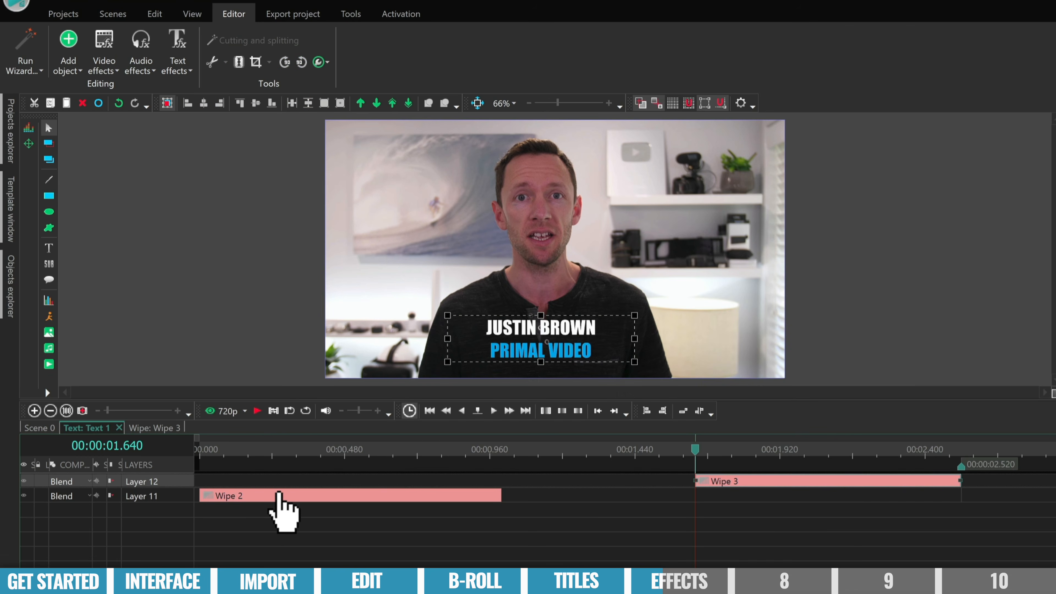
- Preview both wipes and shorten them, the closing one to about 0.6 seconds and the opening one to about 0.5 seconds
left_click(206, 453)
key("space")
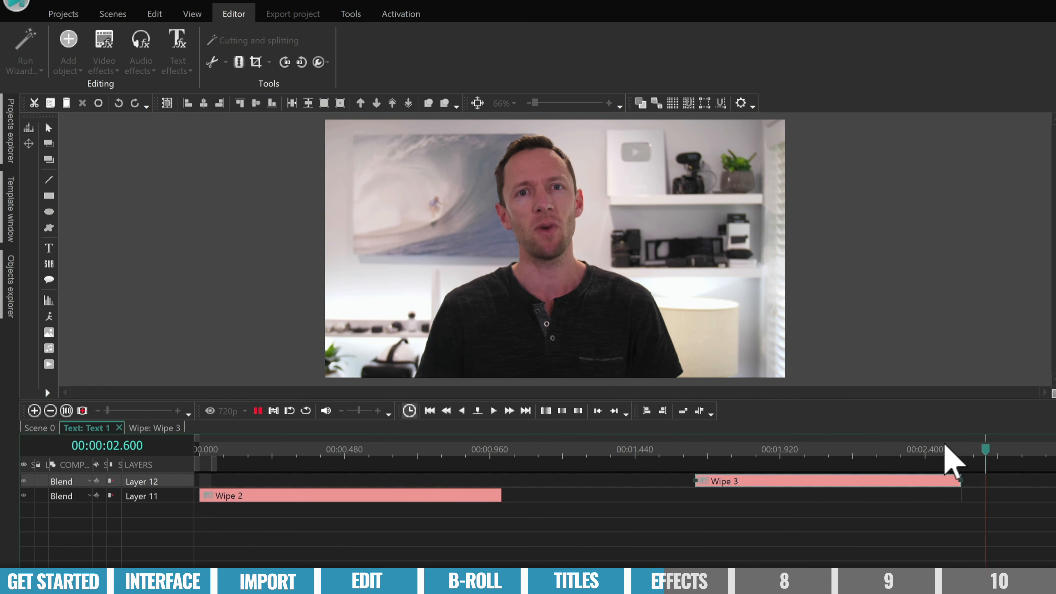
left_click(695, 481)
left_click_drag(695, 480, 736, 480)
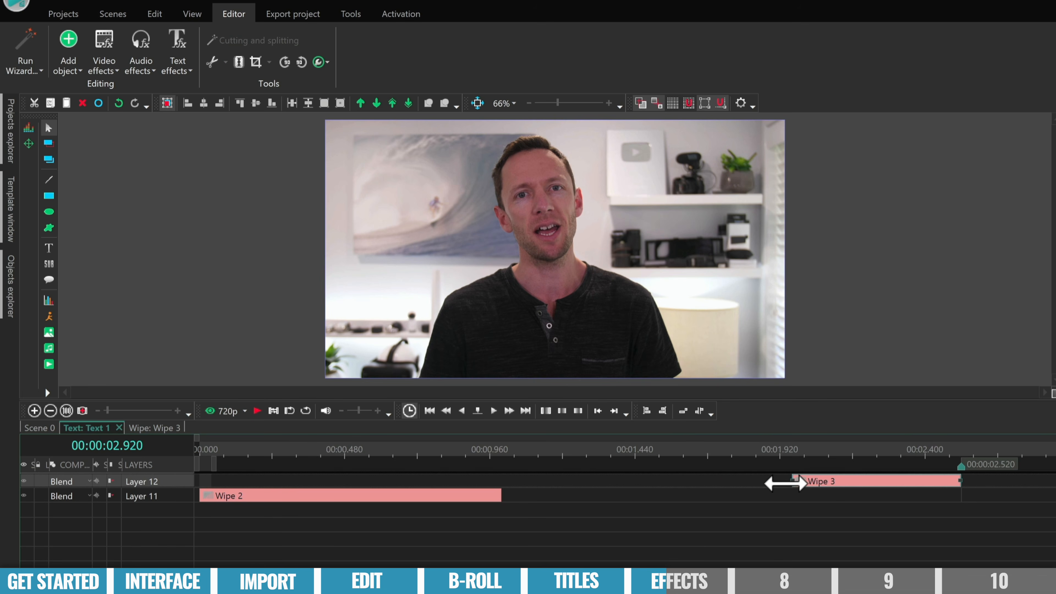
left_click_drag(501, 495, 356, 495)
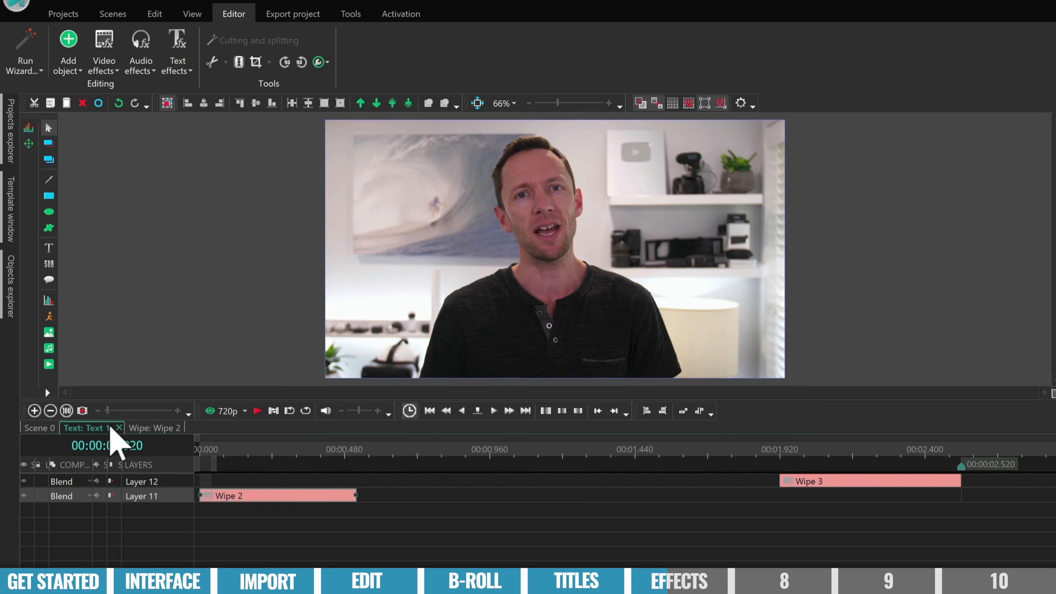
- Return to the main scene and play through the title to check both wipe transitions
left_click(42, 428)
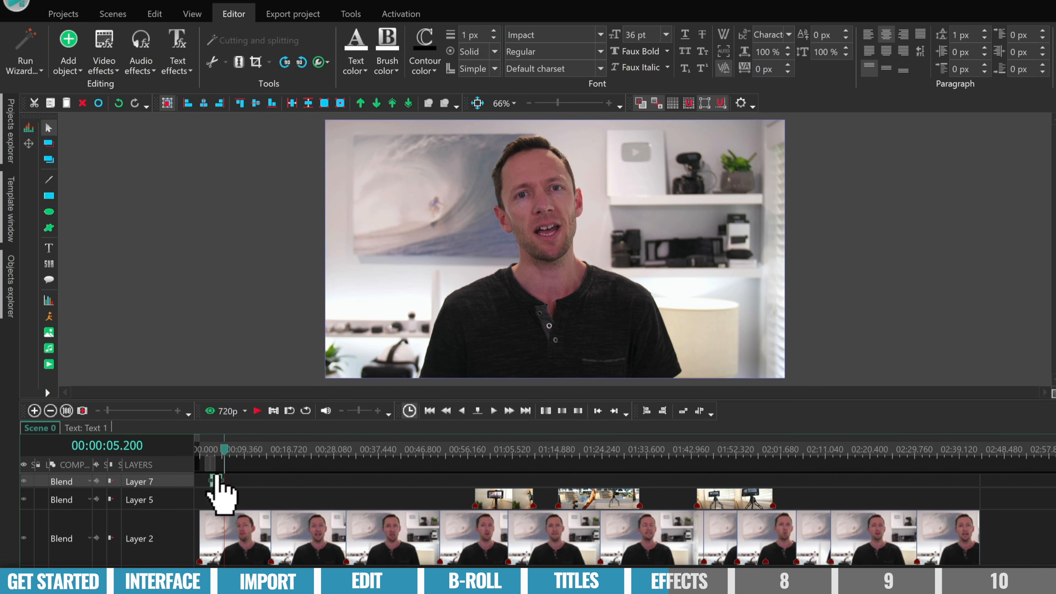
left_click(213, 447)
key("space")
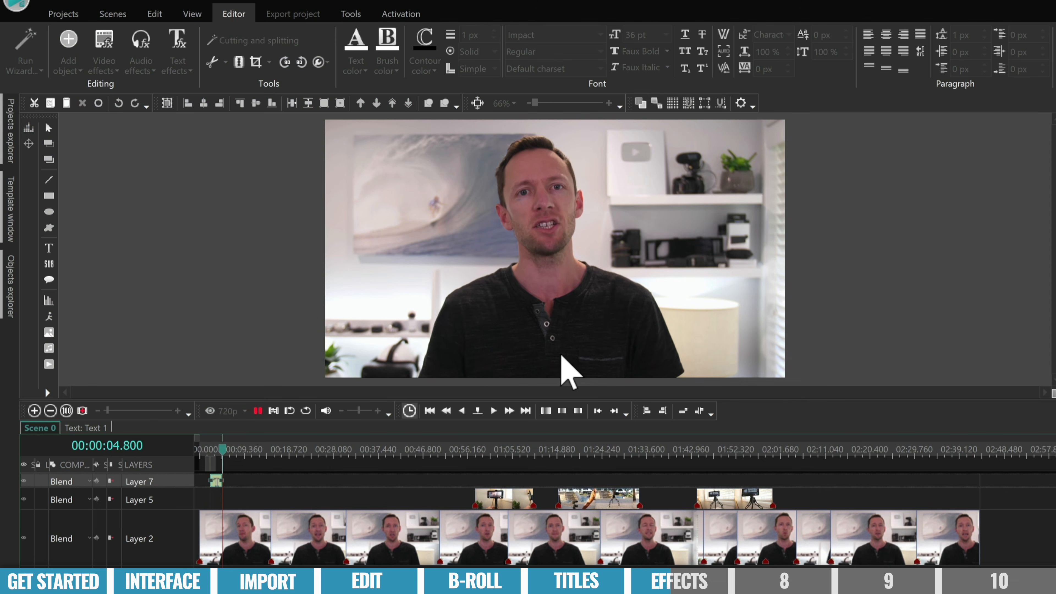
key("space")
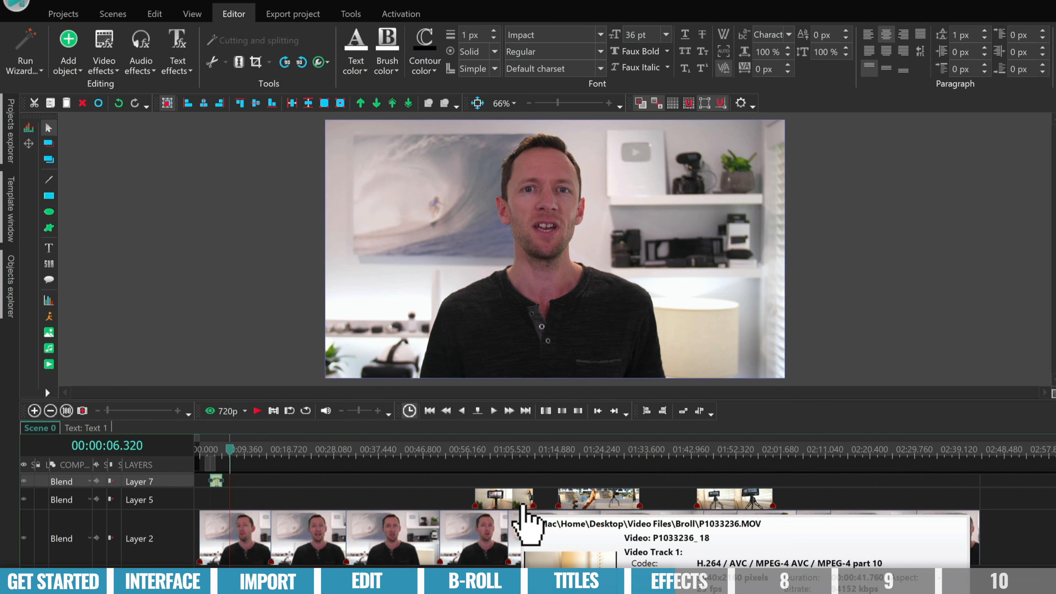
- Select the first B-roll clip and examine the available video effects, including Adjustments, Filters, Transforms, Special FX, and 360 and 3D
left_click(497, 499)
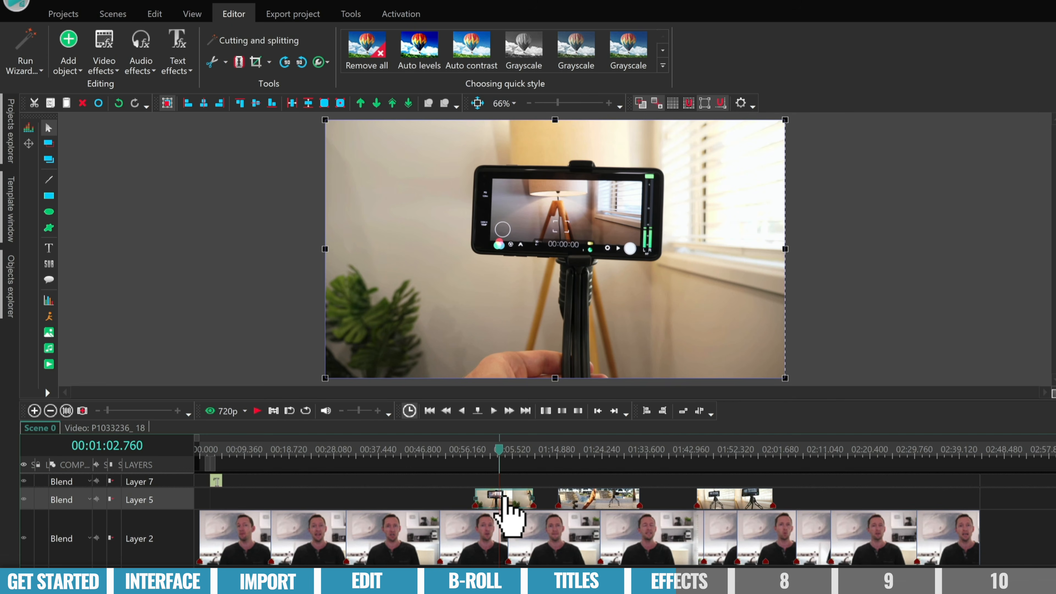
left_click(446, 496)
left_click(501, 497)
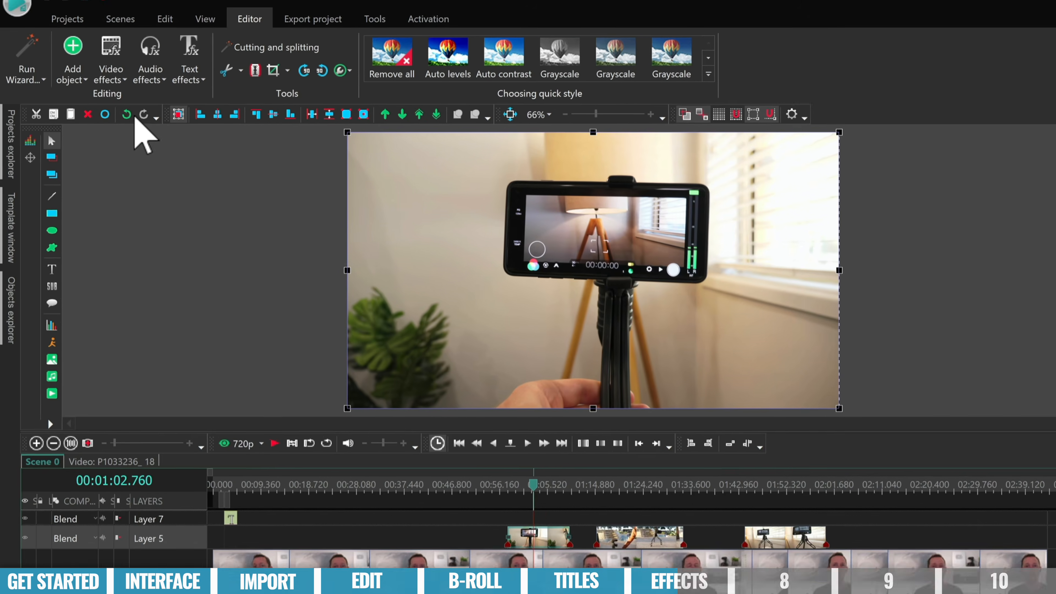
left_click(111, 60)
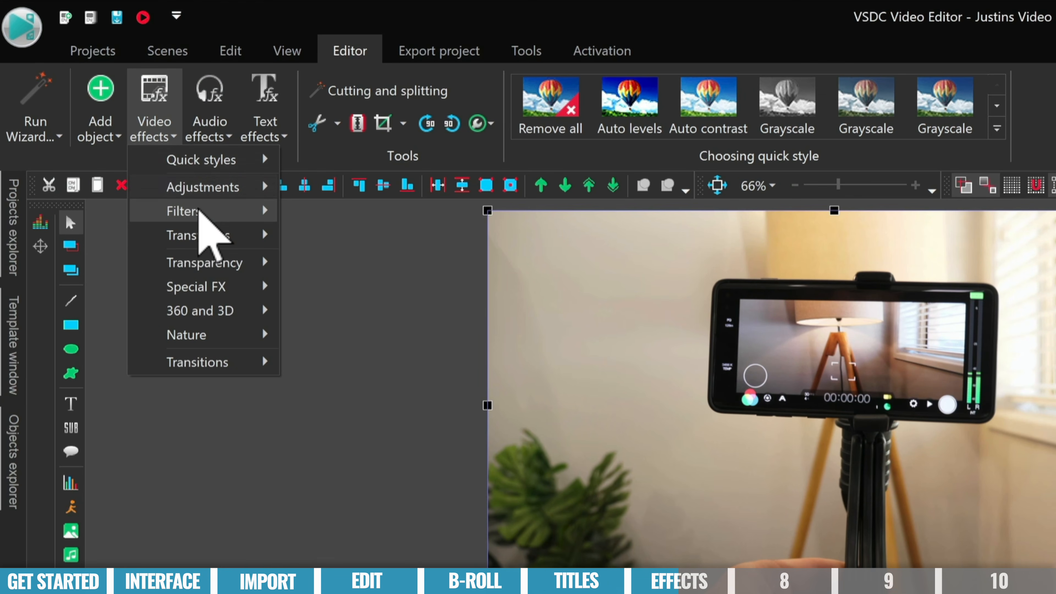
mouse_move(229, 187)
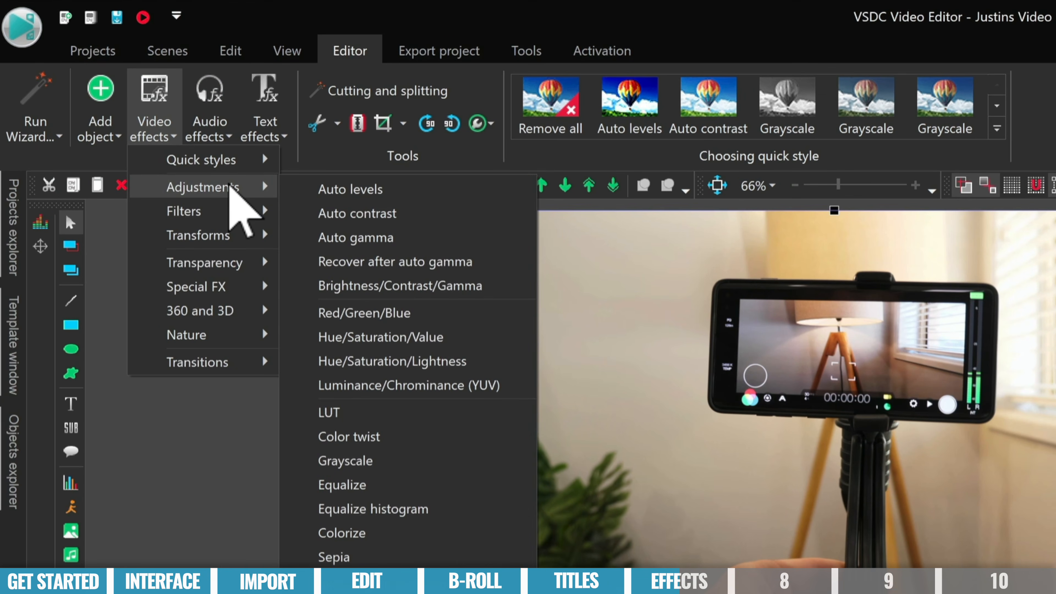
mouse_move(242, 212)
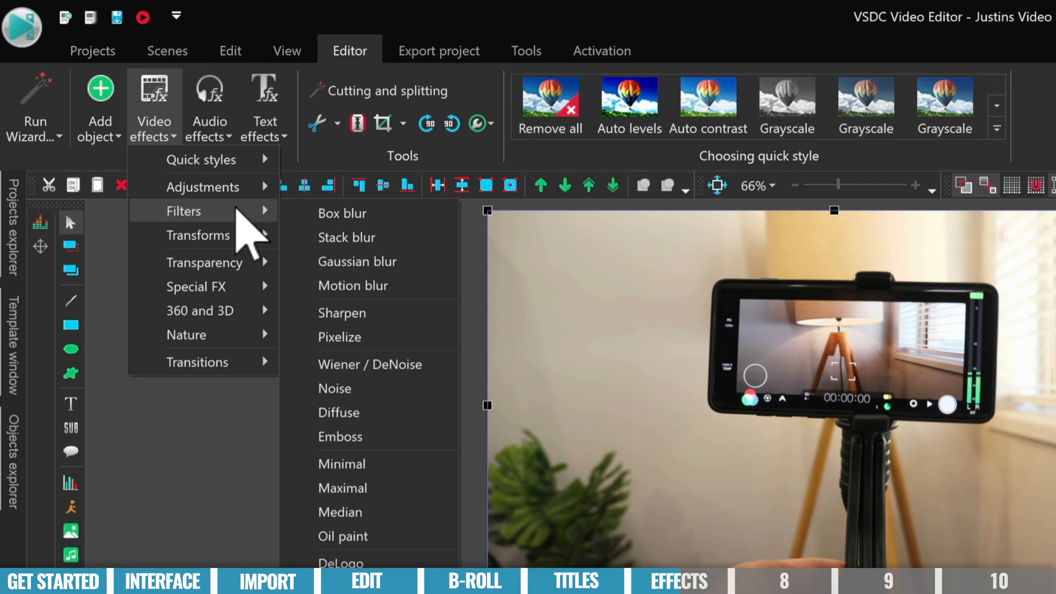
mouse_move(249, 235)
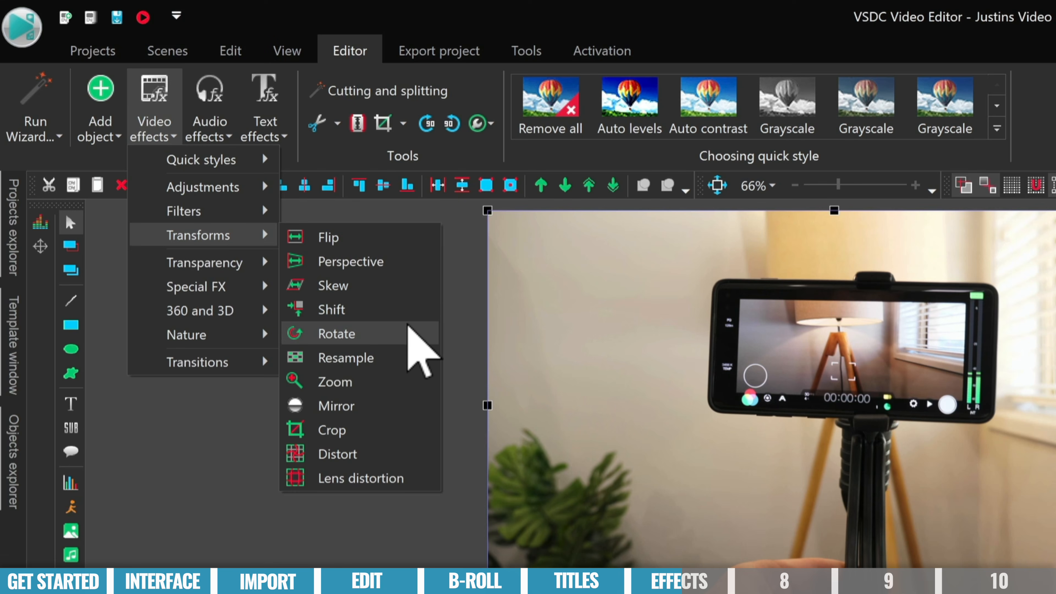
mouse_move(258, 288)
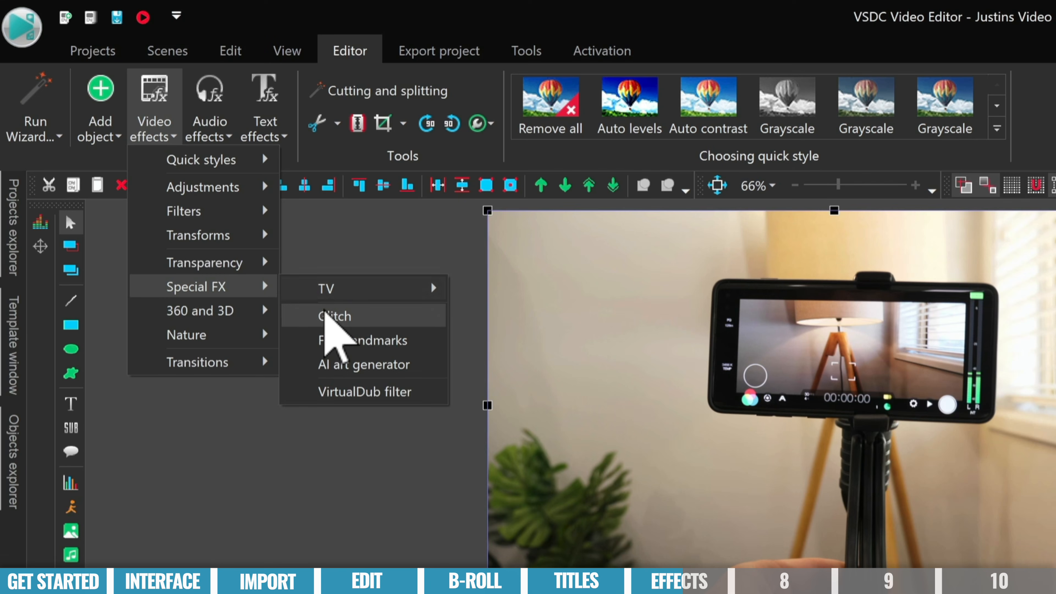
mouse_move(257, 314)
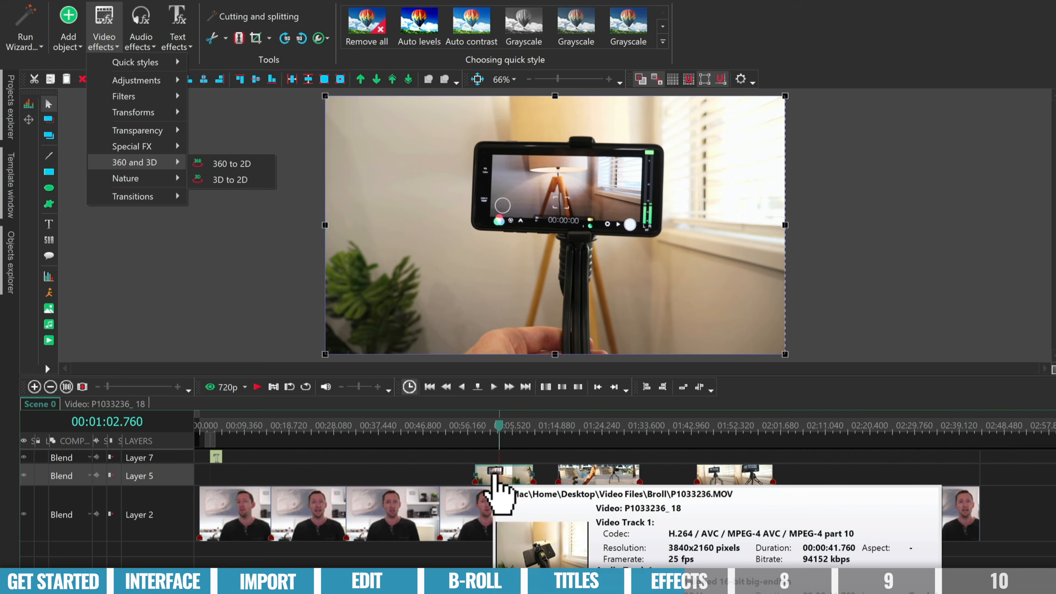
- Slow the first B-roll clip to a playback speed of 60%
left_click(499, 474)
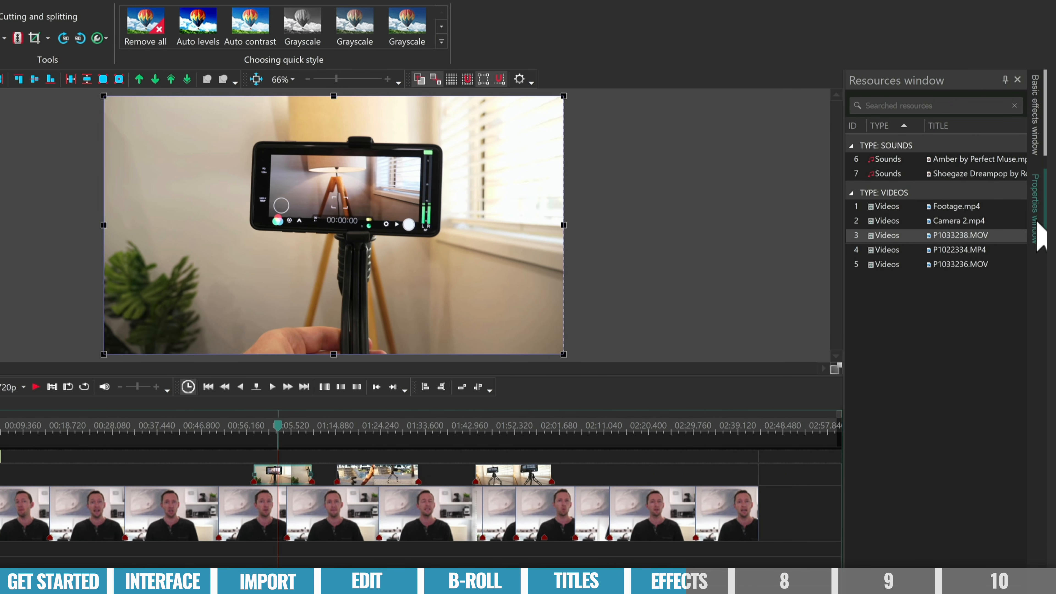
left_click(1037, 220)
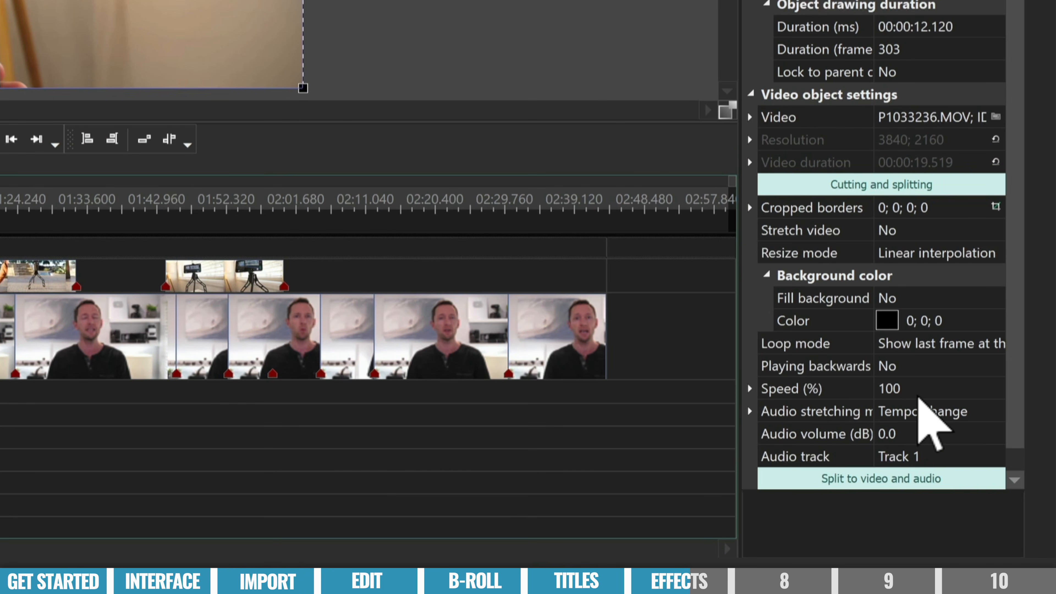
left_click(915, 398)
left_click_drag(933, 389, 873, 388)
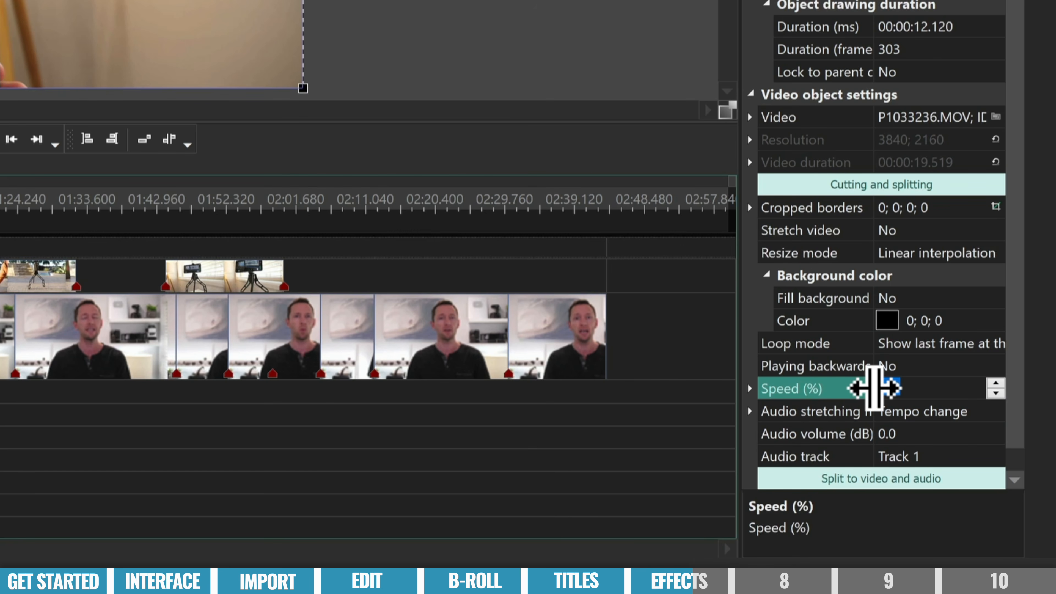
type("60")
key("Return")
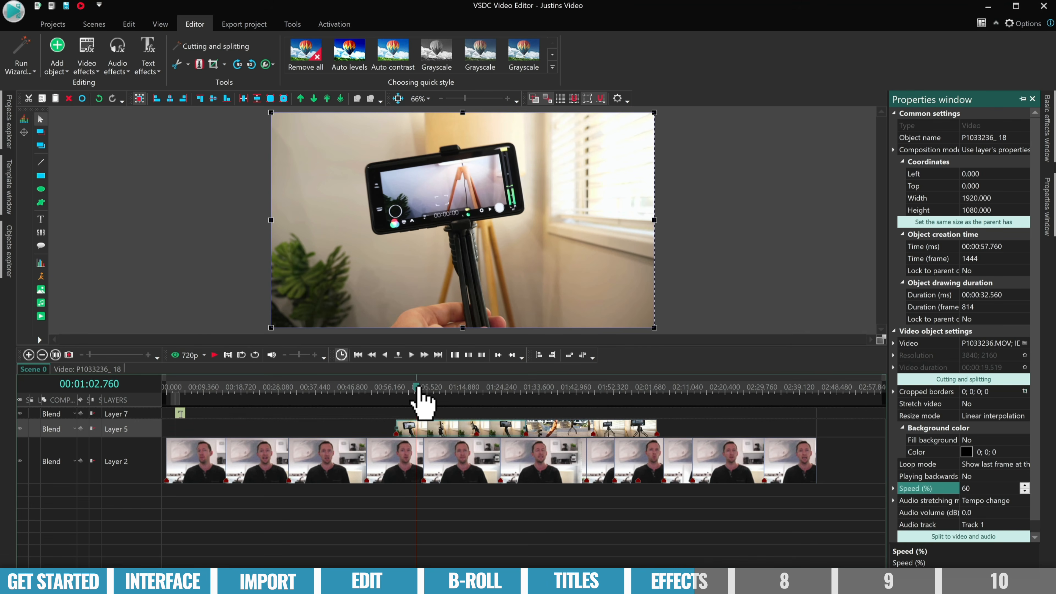
- Play back the slowed B-roll clip to check its motion
key("space")
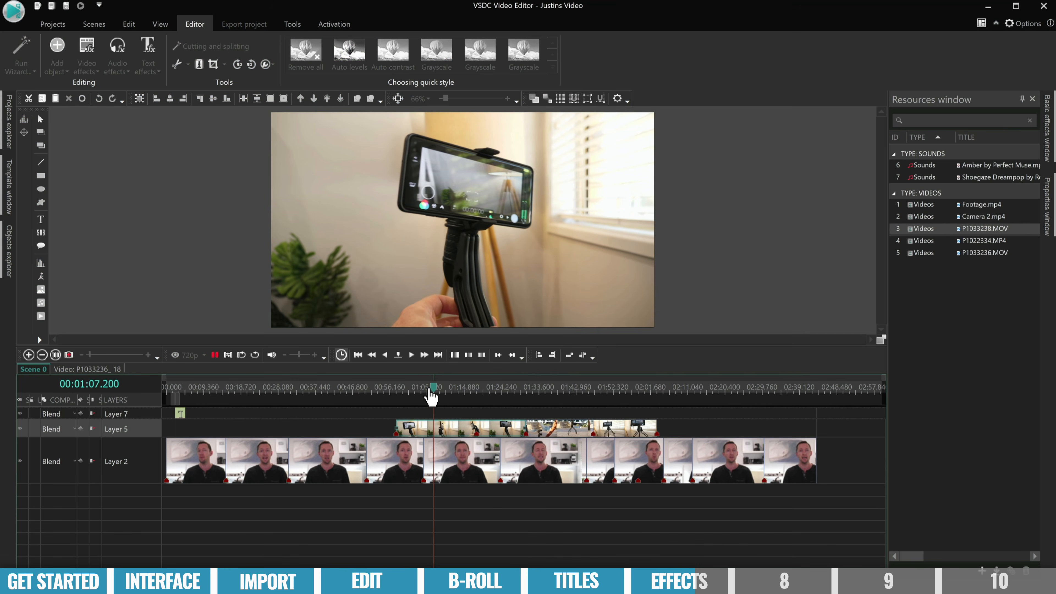
key("space")
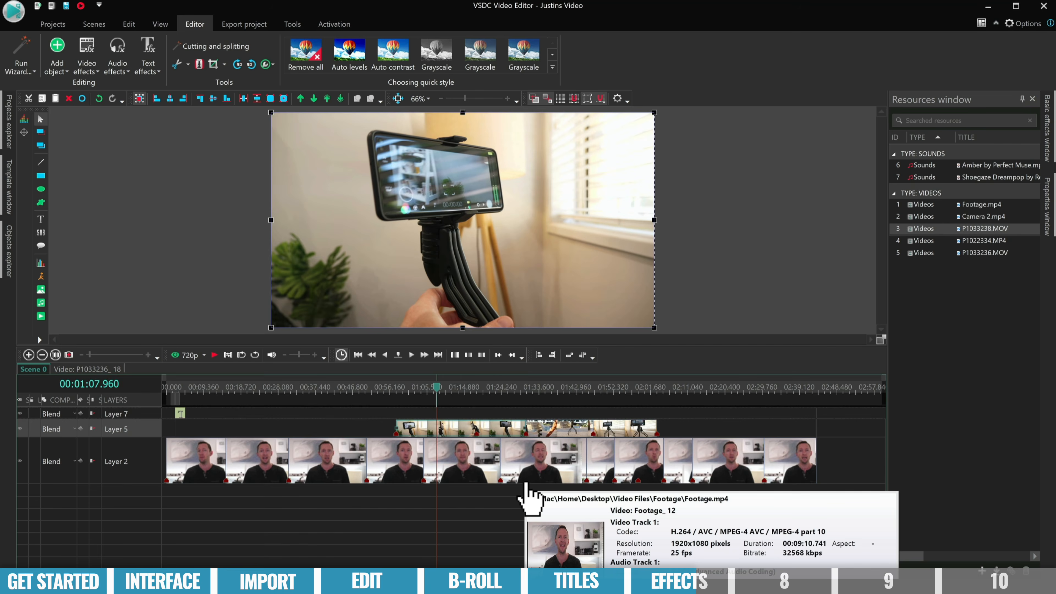
key("space")
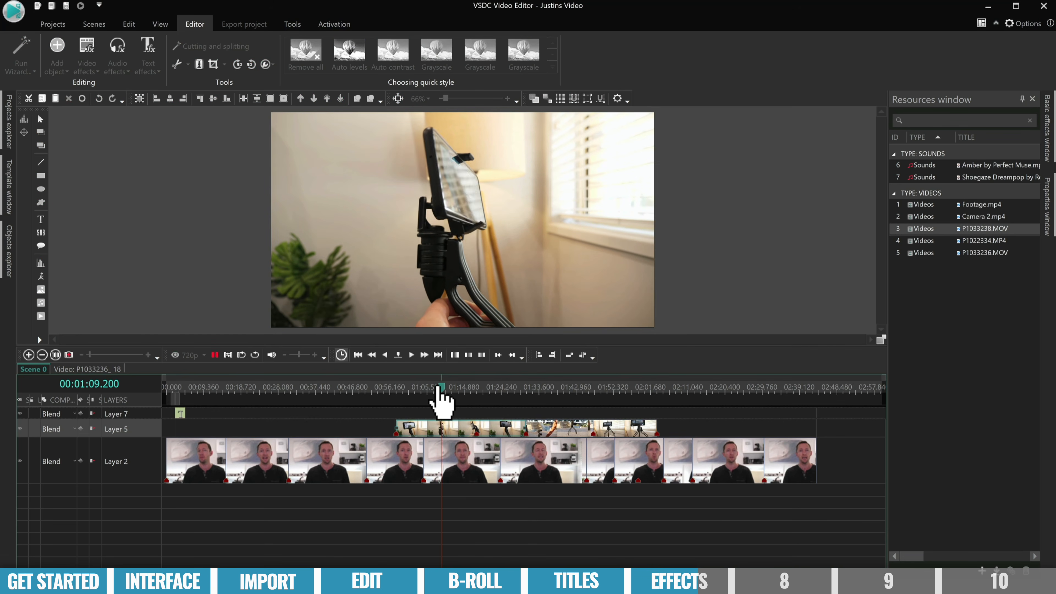
- Speed up the first B-roll clip by setting its playback speed to 120%
left_click(464, 431)
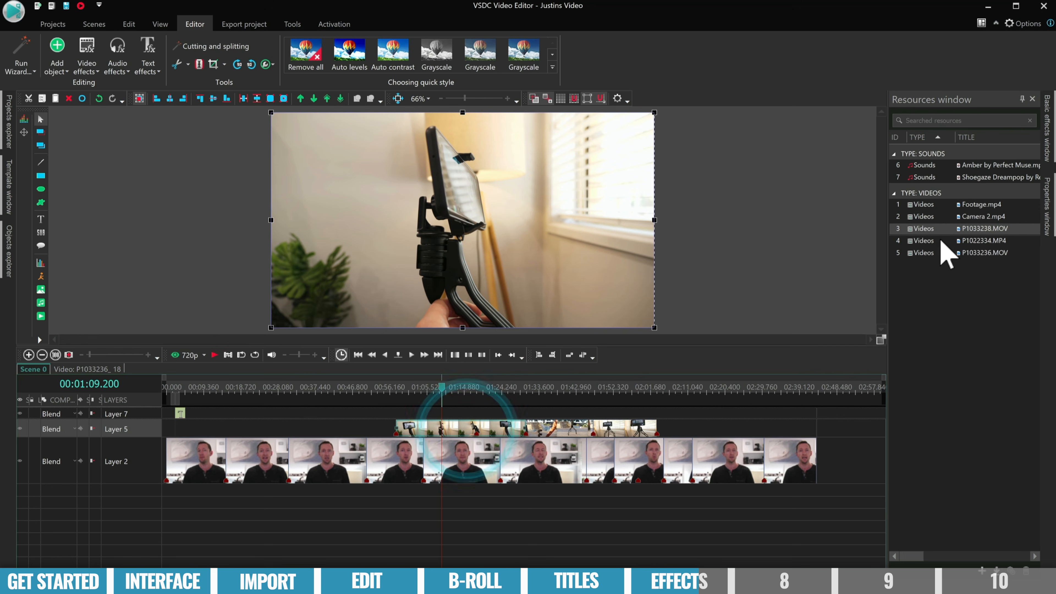
left_click(1043, 225)
left_click(983, 488)
left_click(856, 388)
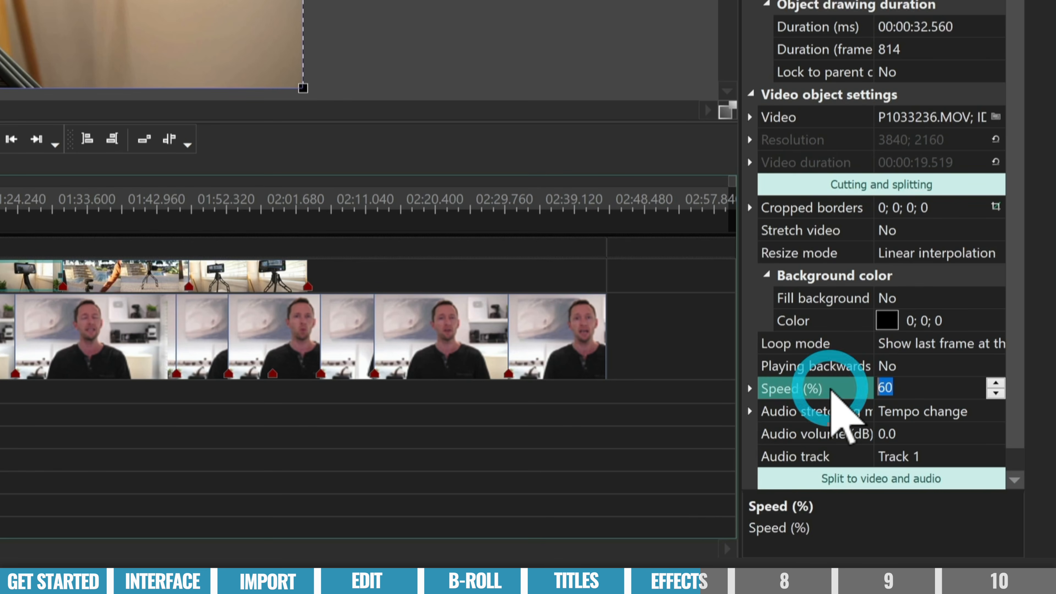
type("120")
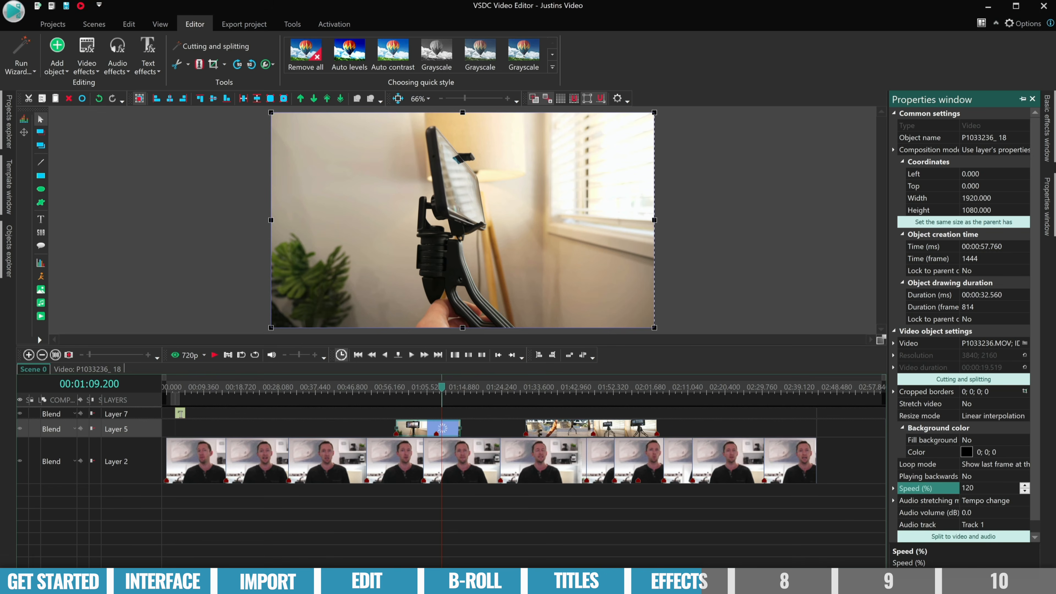
key("Return")
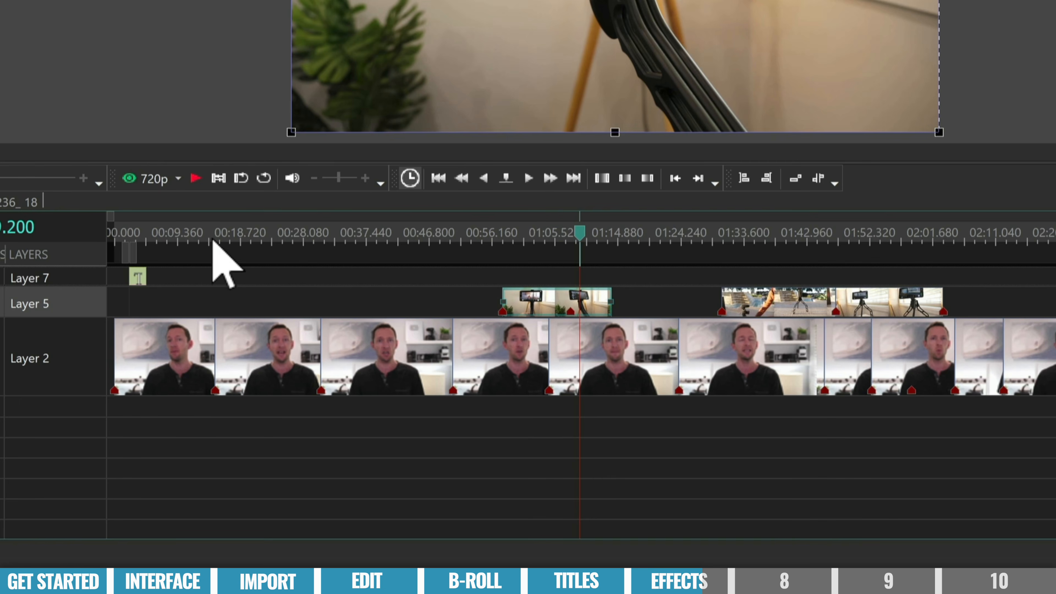
- Enlarge the second clip of the main footage slightly beyond the frame and recenter it on the presenter
left_click(208, 469)
left_click(190, 239)
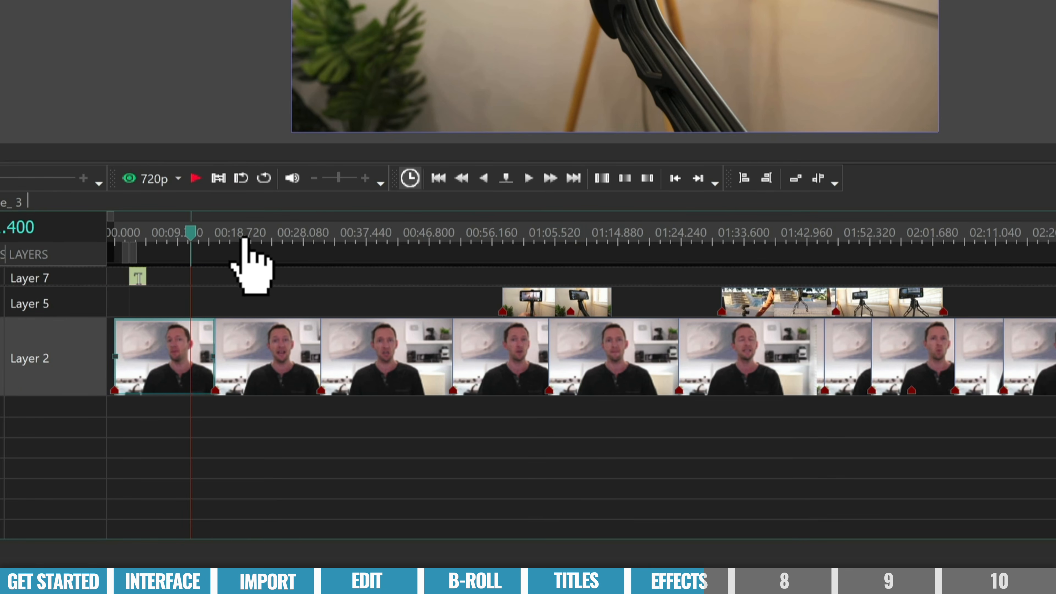
left_click(208, 337)
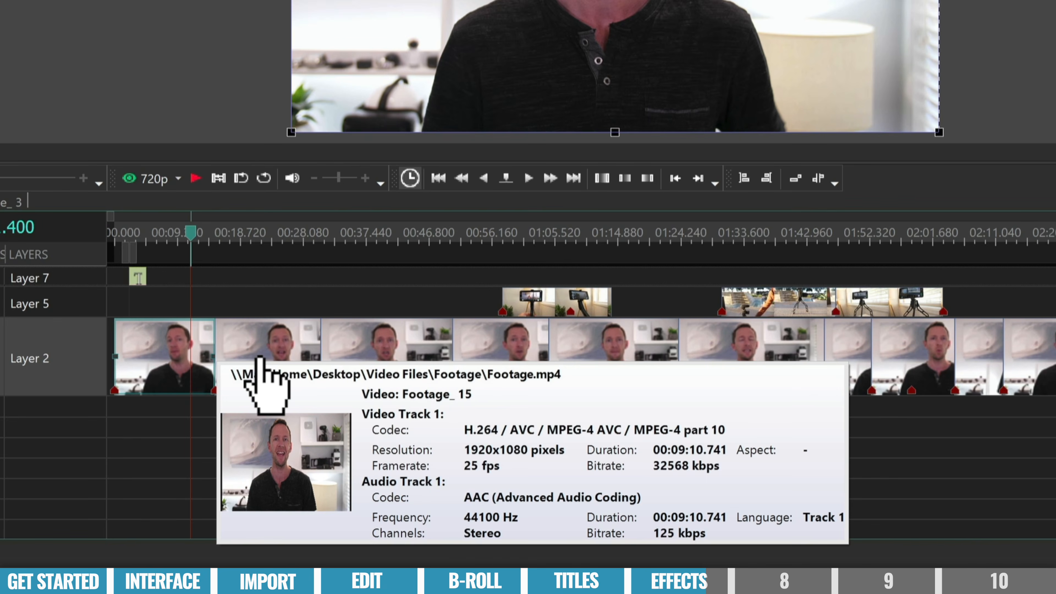
left_click(263, 363)
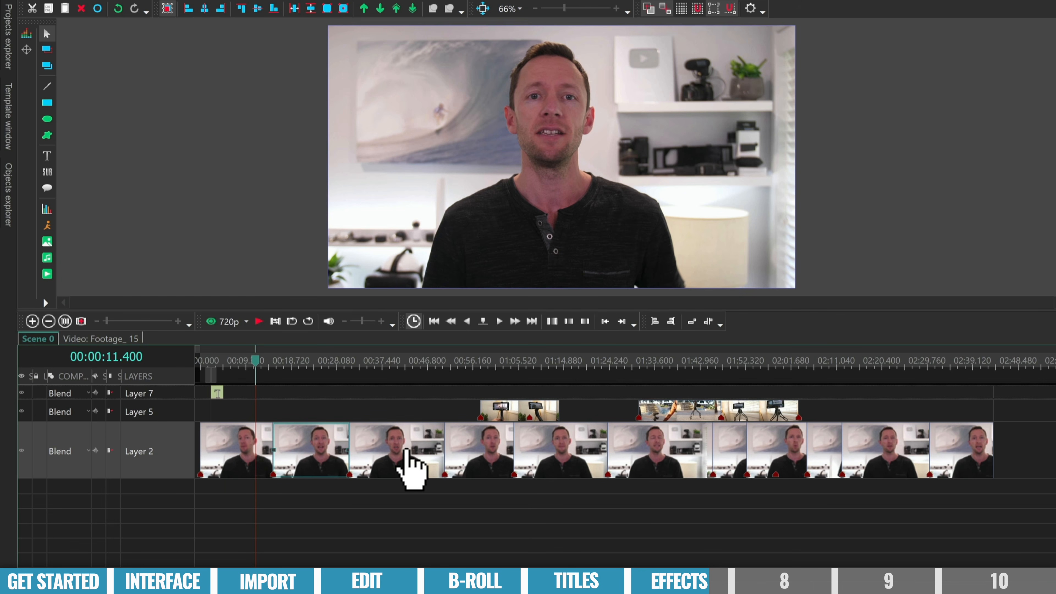
mouse_move(408, 451)
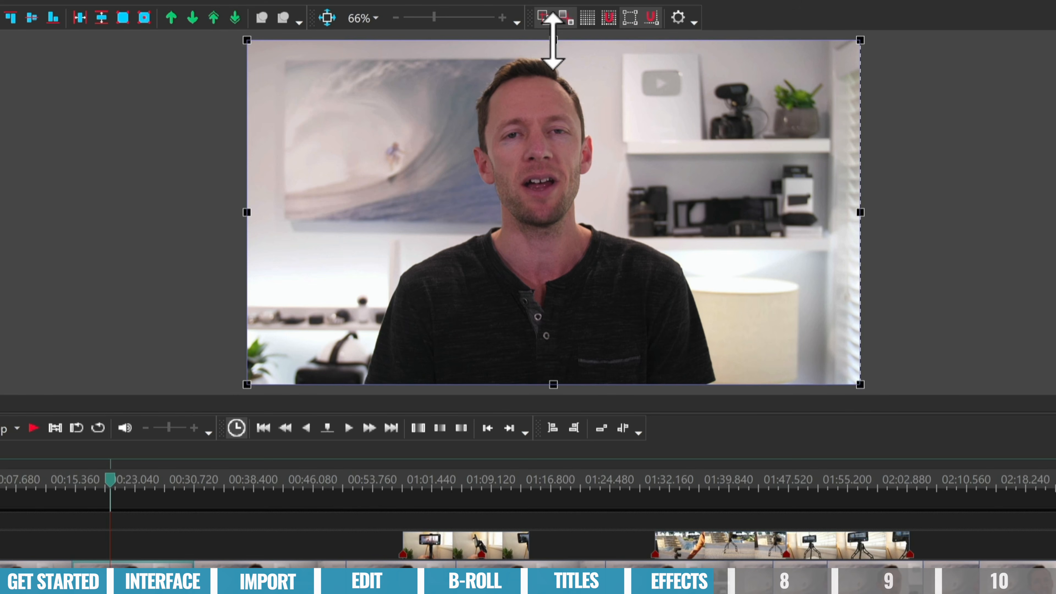
left_click_drag(246, 40, 186, 17)
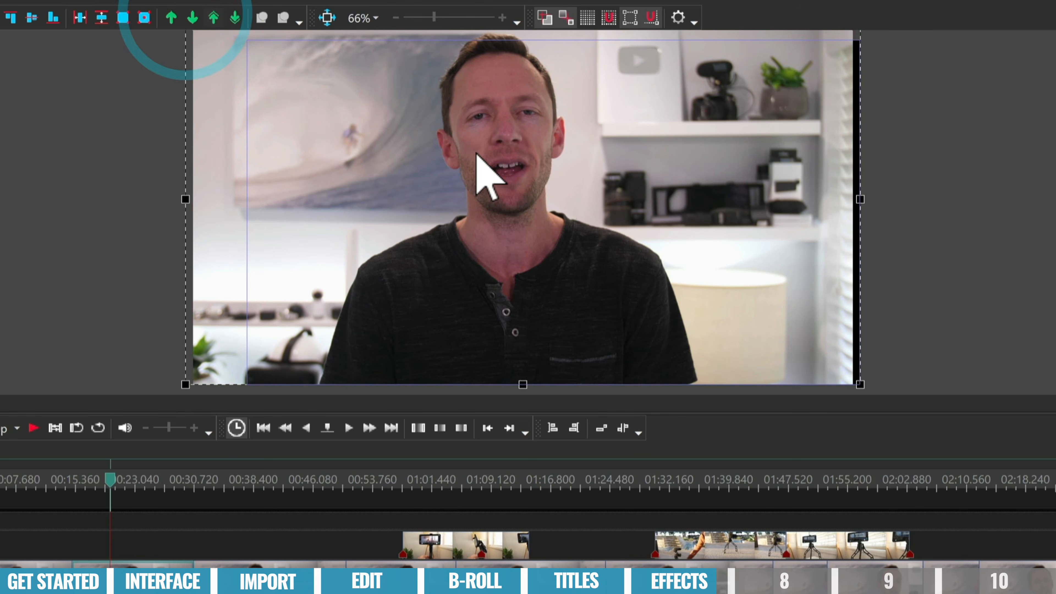
left_click_drag(483, 155, 496, 176)
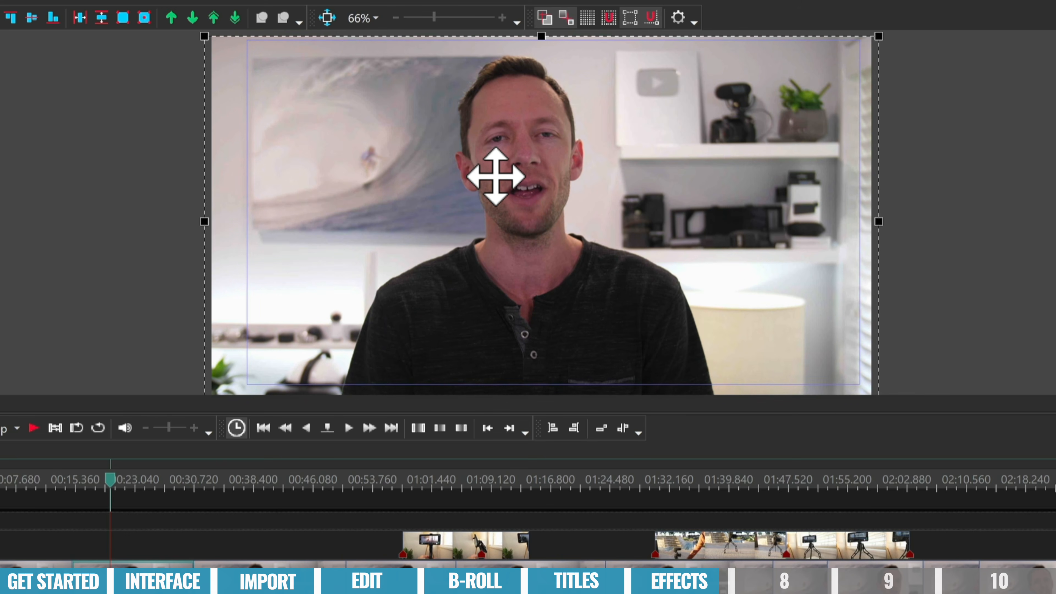
left_click_drag(496, 176, 495, 177)
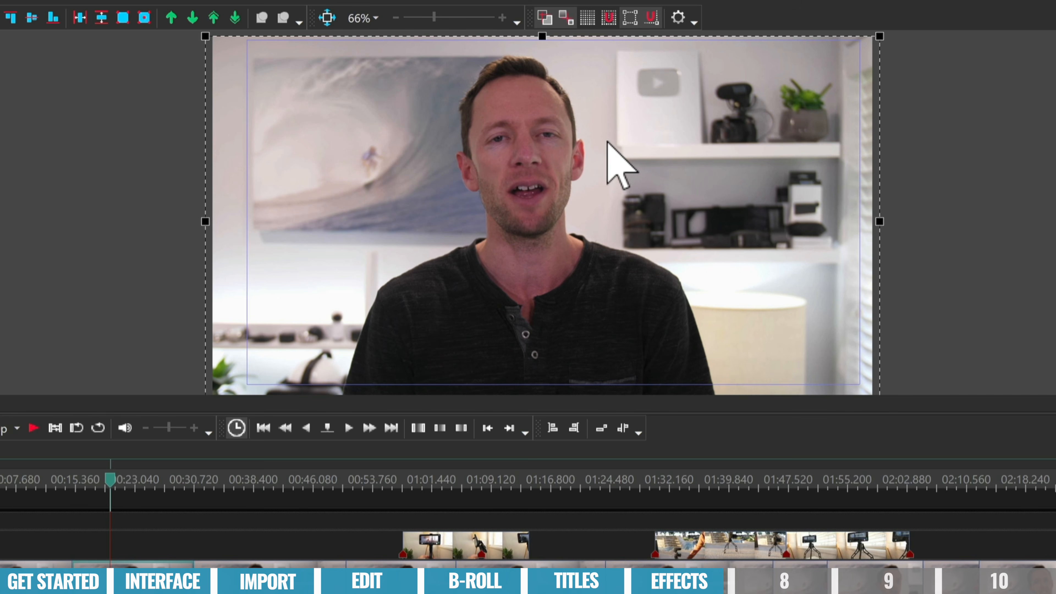
- Compare the framing across the first cut and shift the enlarged clip slightly to the right to line up the presenter
left_click(65, 486)
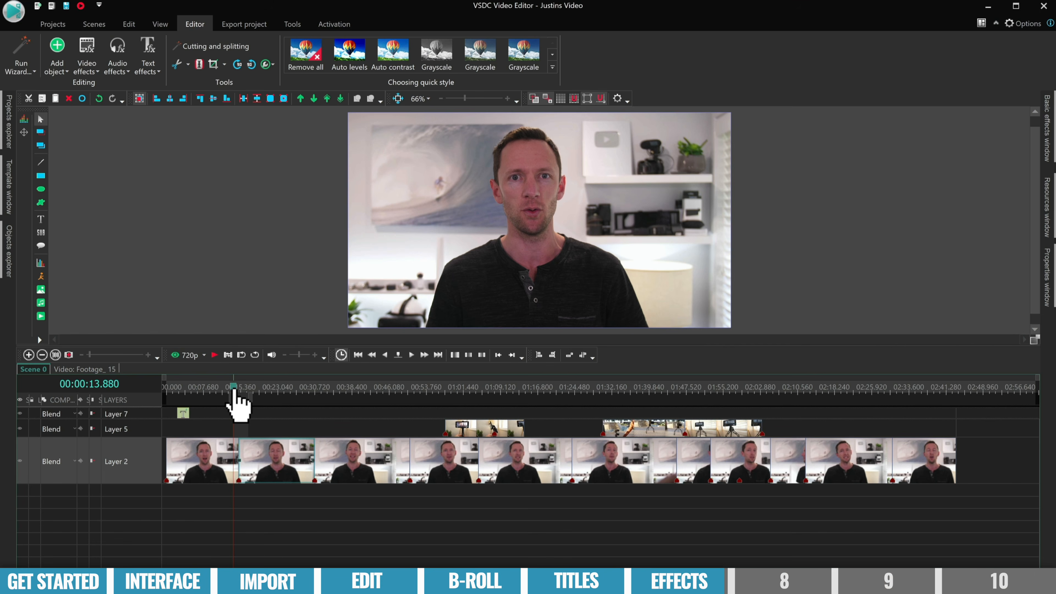
left_click_drag(234, 390, 249, 392)
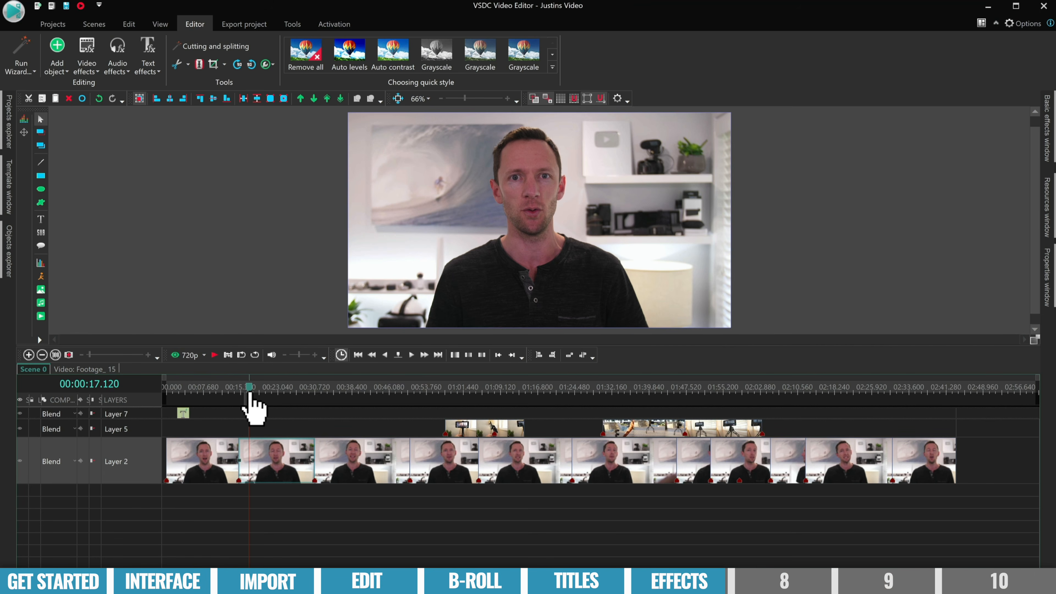
left_click(250, 393)
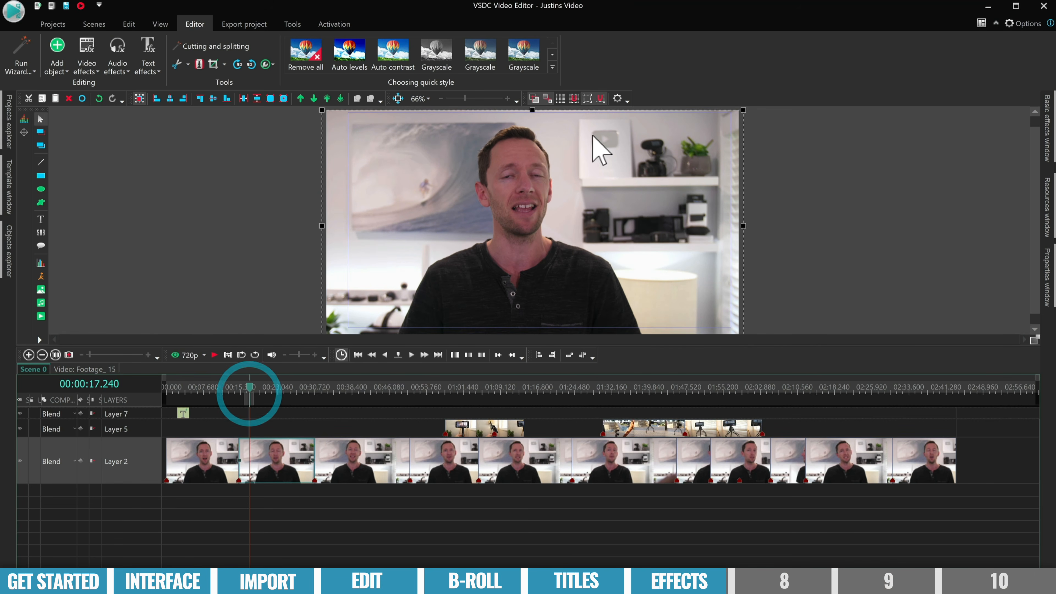
left_click(541, 184)
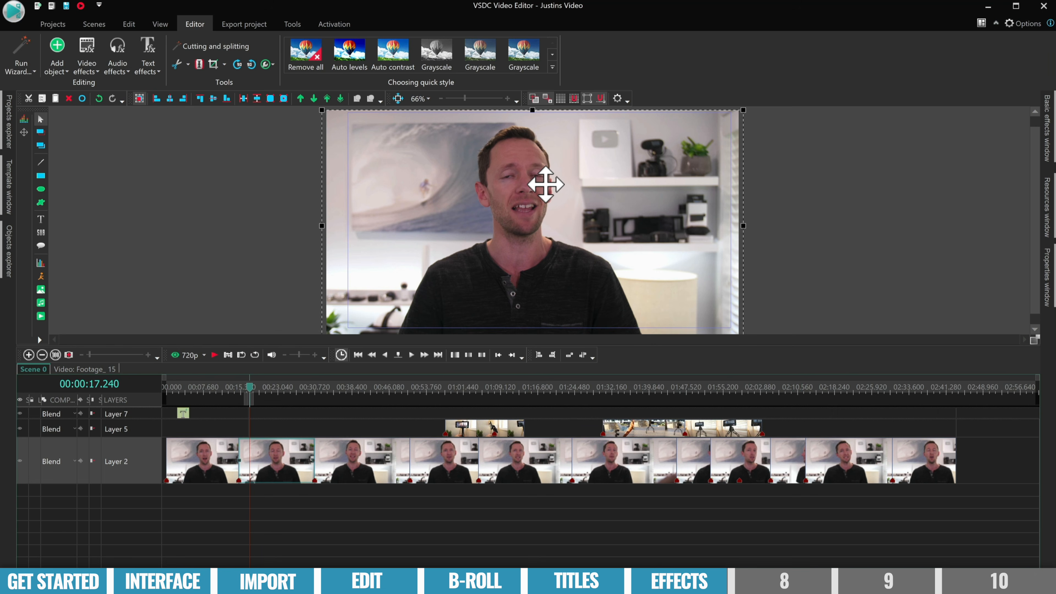
left_click_drag(548, 184, 548, 184)
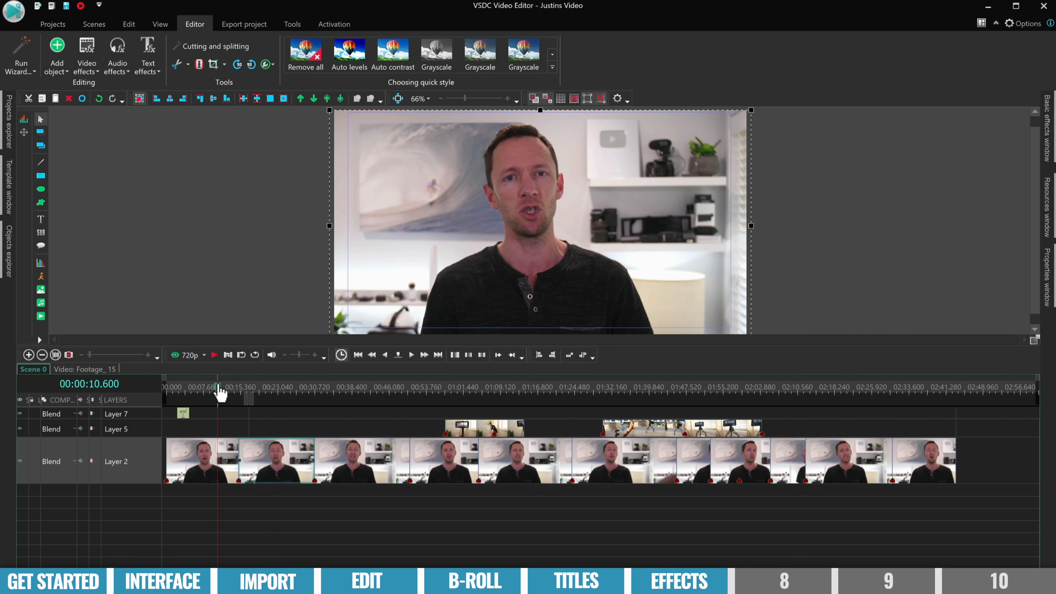
left_click(218, 388)
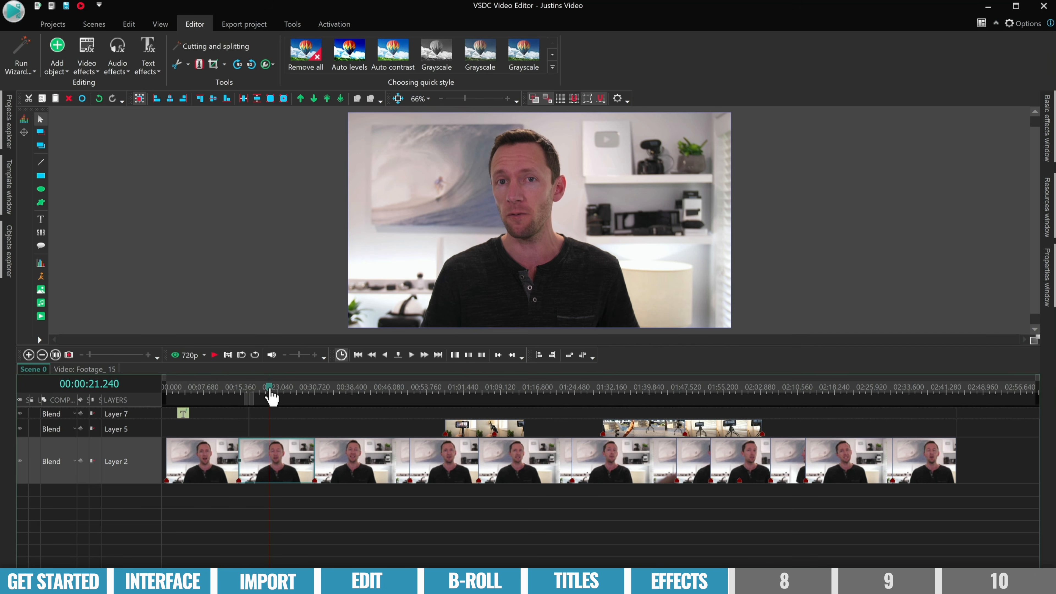
left_click(270, 395)
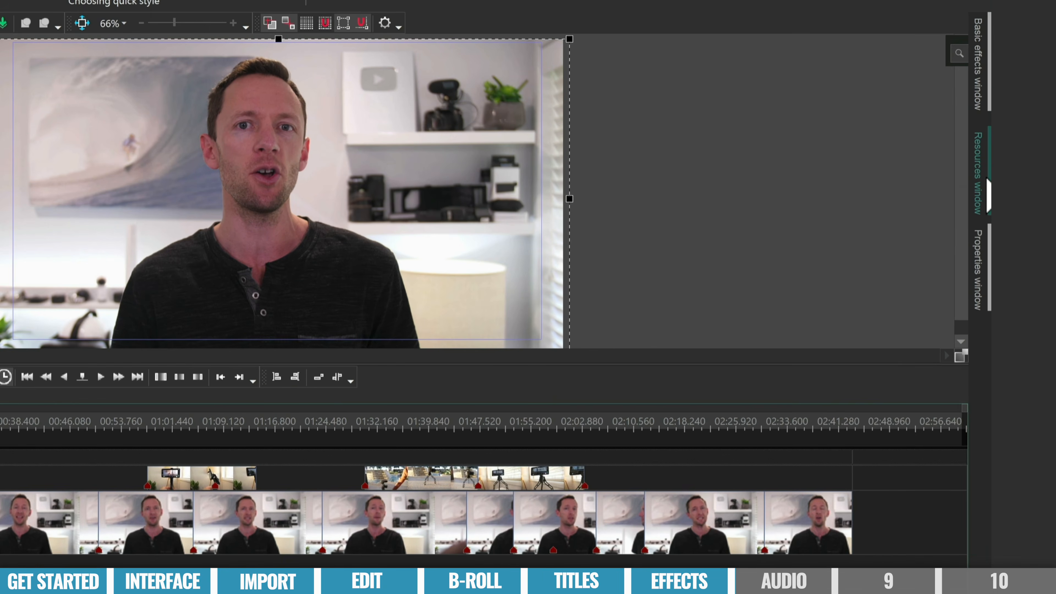
- Open the project's resource list and browse the music catalogues on Epidemic Sound and Artlist
left_click(1048, 208)
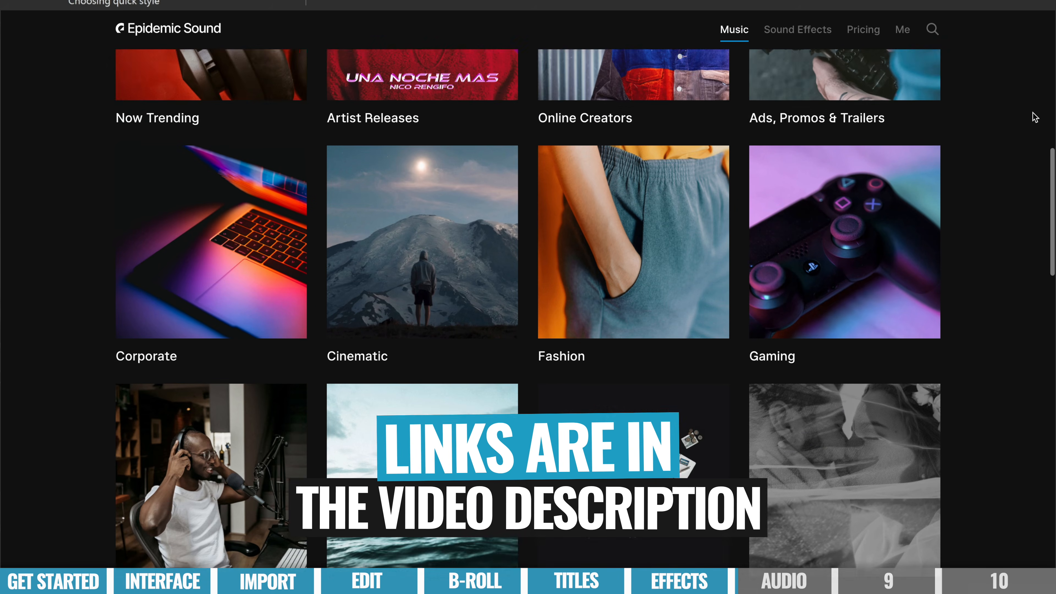
scroll(1034, 117, "down", 12)
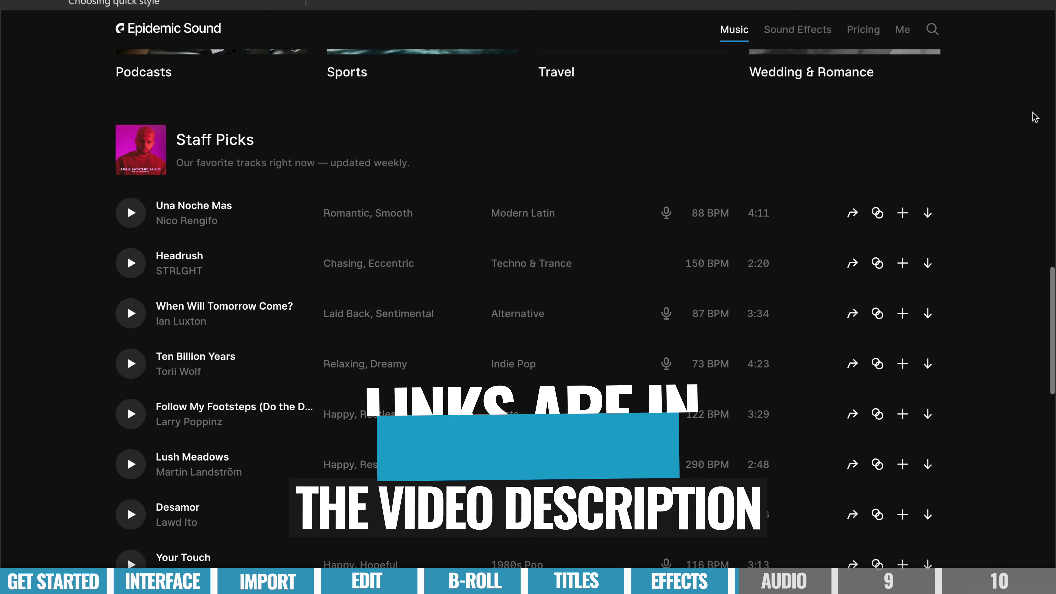
scroll(1035, 118, "down", 2)
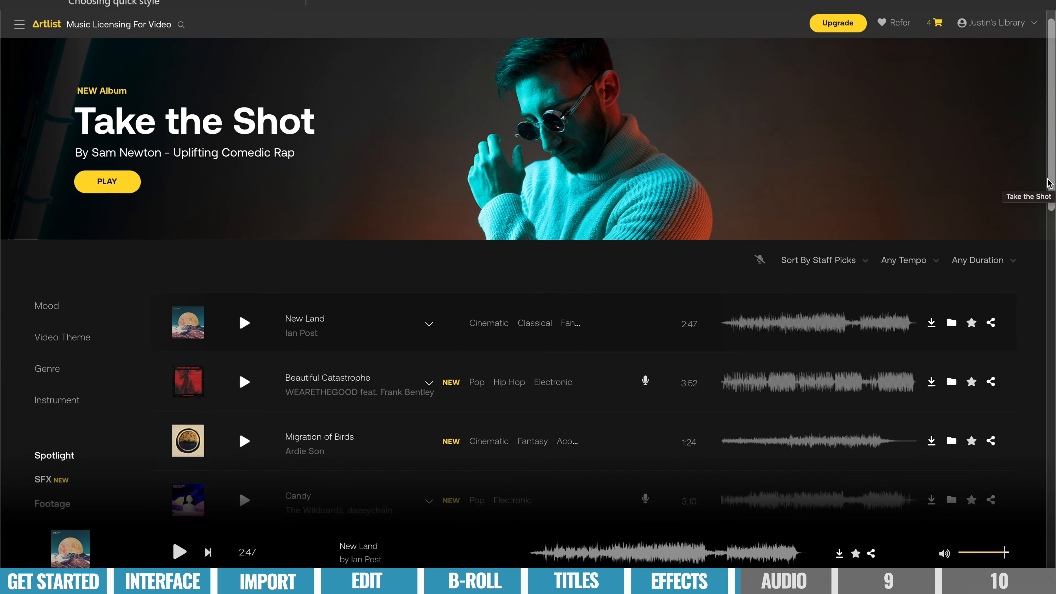
scroll(1046, 183, "down", 4)
scroll(1047, 183, "down", 4)
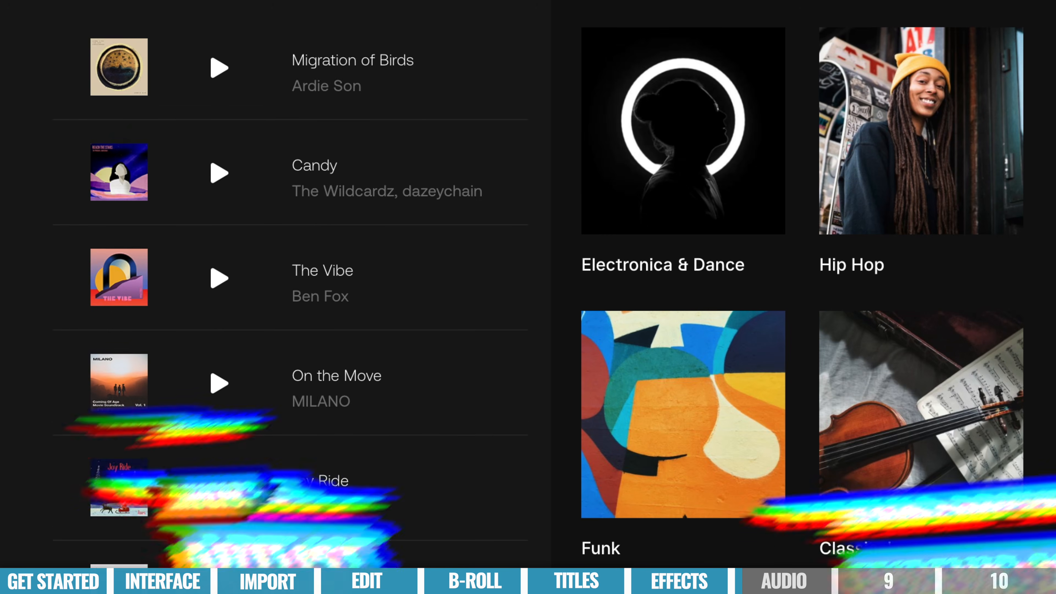
scroll(291, 270, "down", 6)
scroll(291, 292, "down", 5)
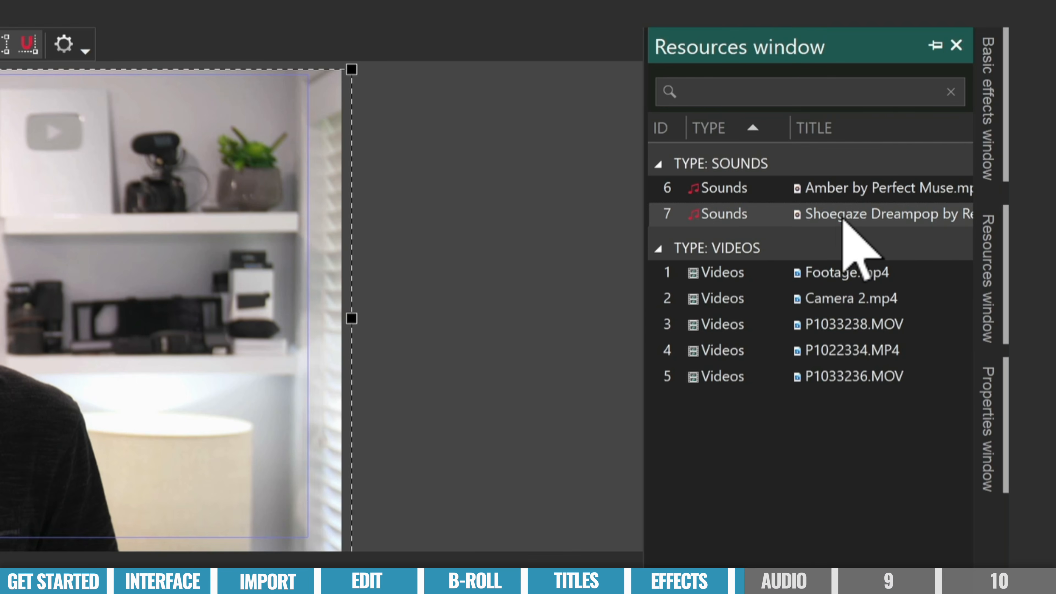
- Add the Shoegaze Dreampop track on its own layer below the footage, aligned to the start and trimmed to the video's end
left_click_drag(839, 225, 266, 511)
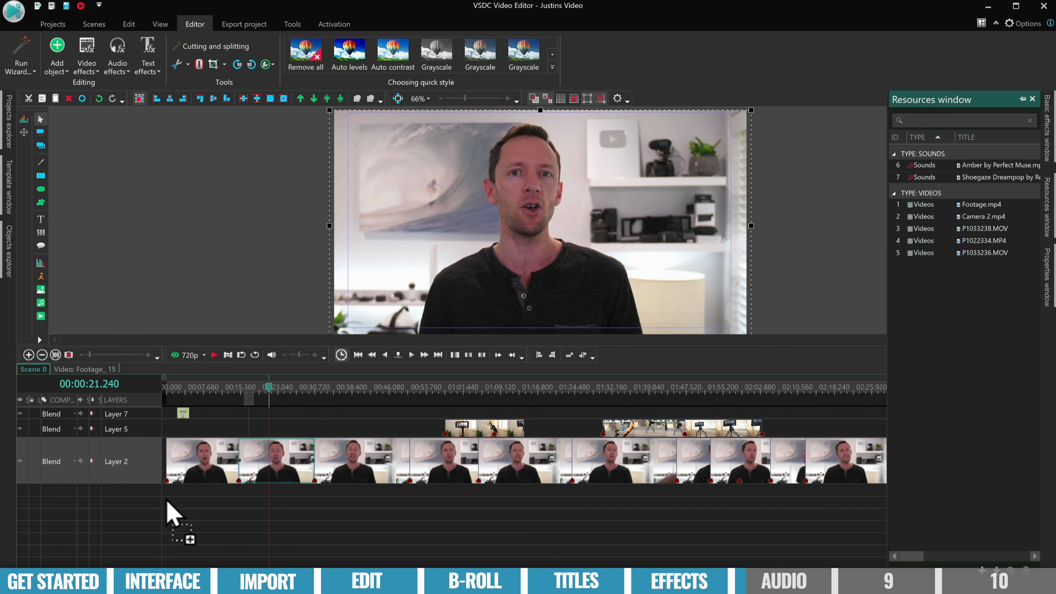
left_click_drag(166, 502, 168, 504)
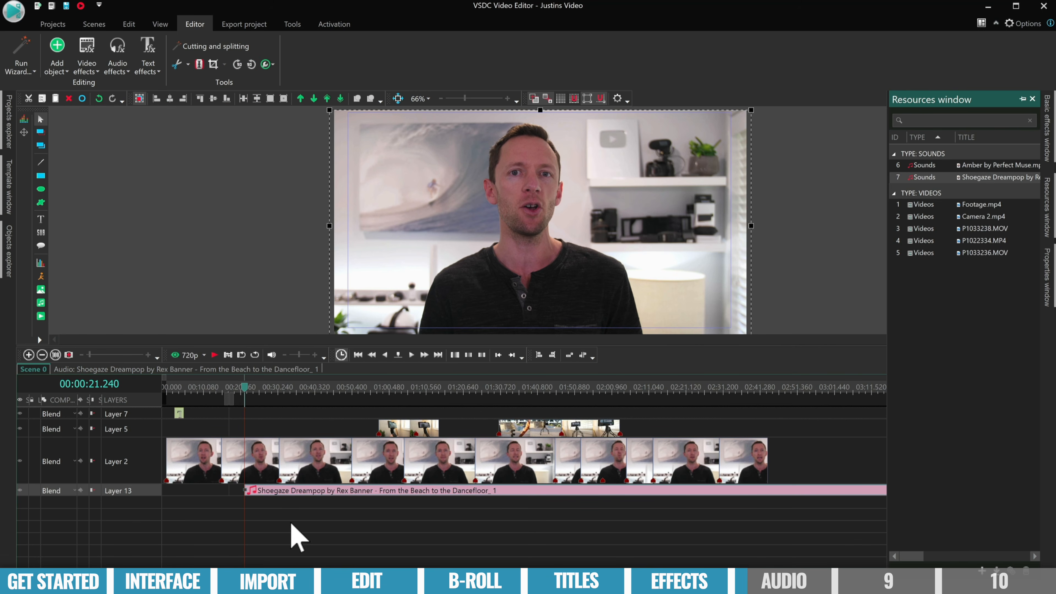
left_click_drag(390, 495, 301, 497)
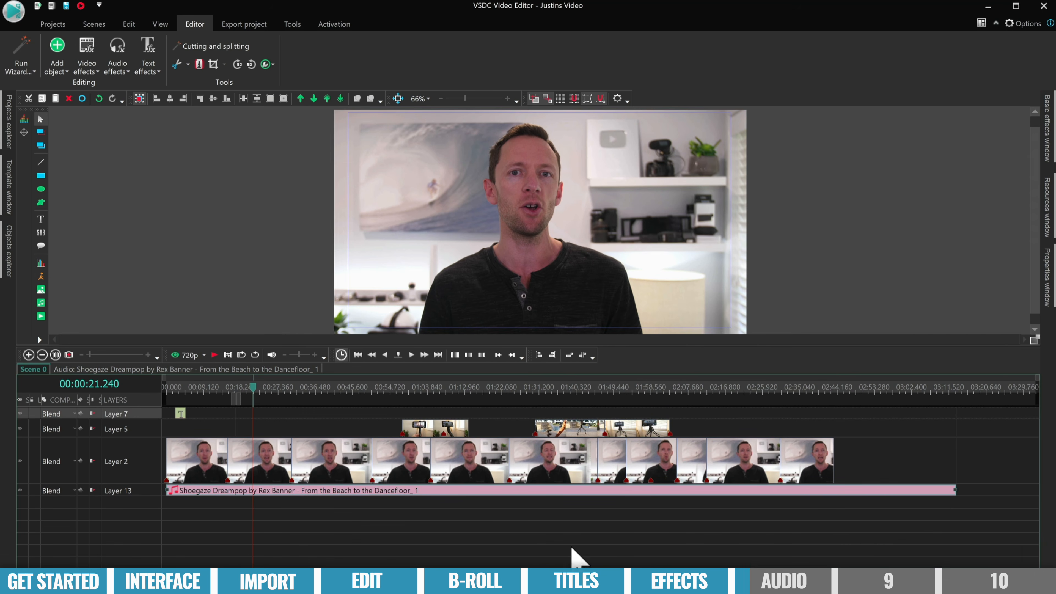
left_click_drag(949, 489, 830, 501)
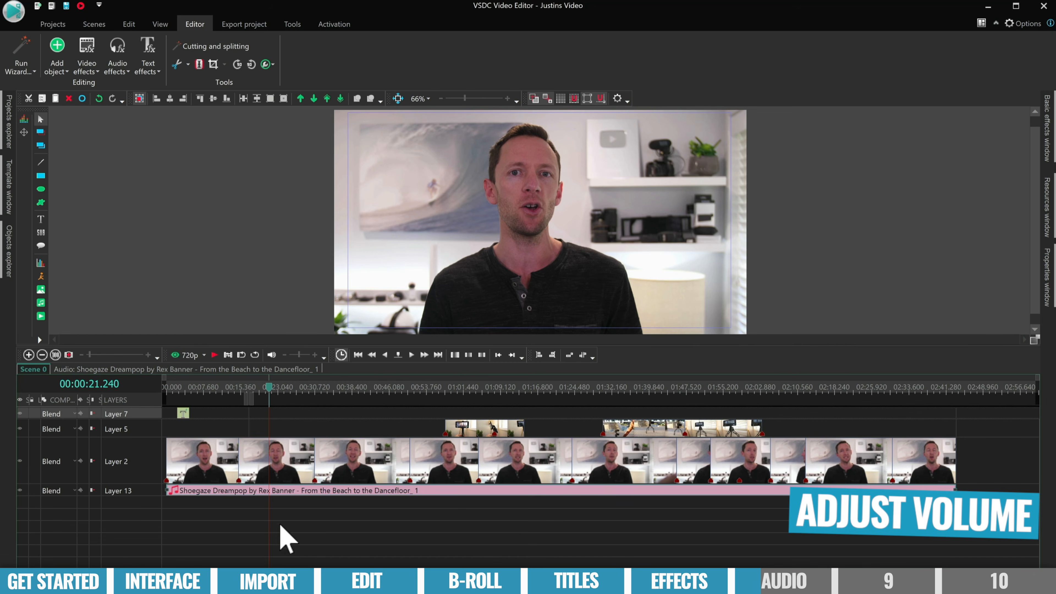
- Lower the audio volume of the Shoegaze Dreampop background music track
left_click(216, 461)
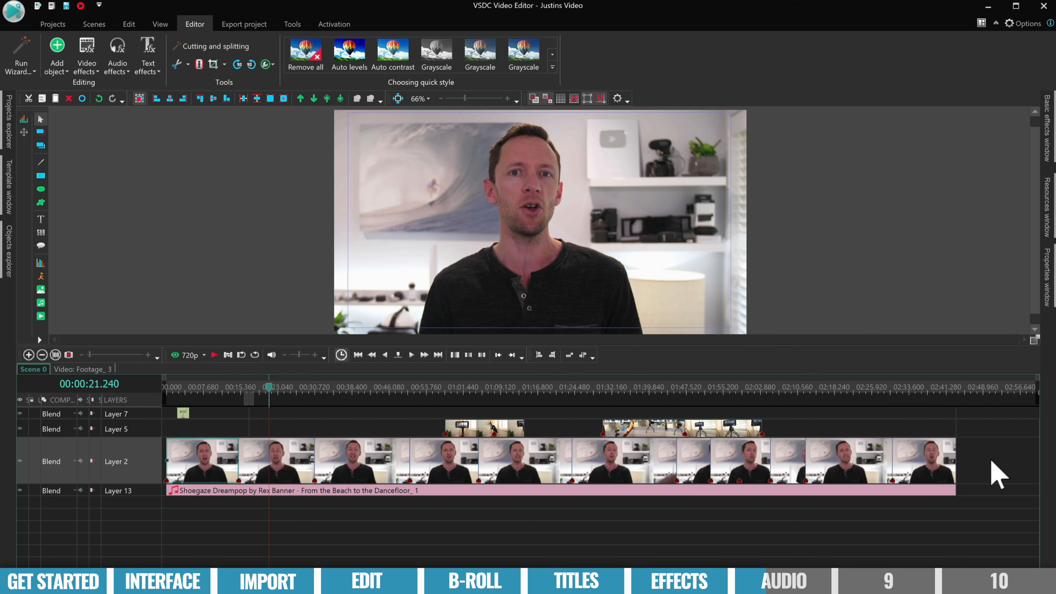
left_click(192, 491)
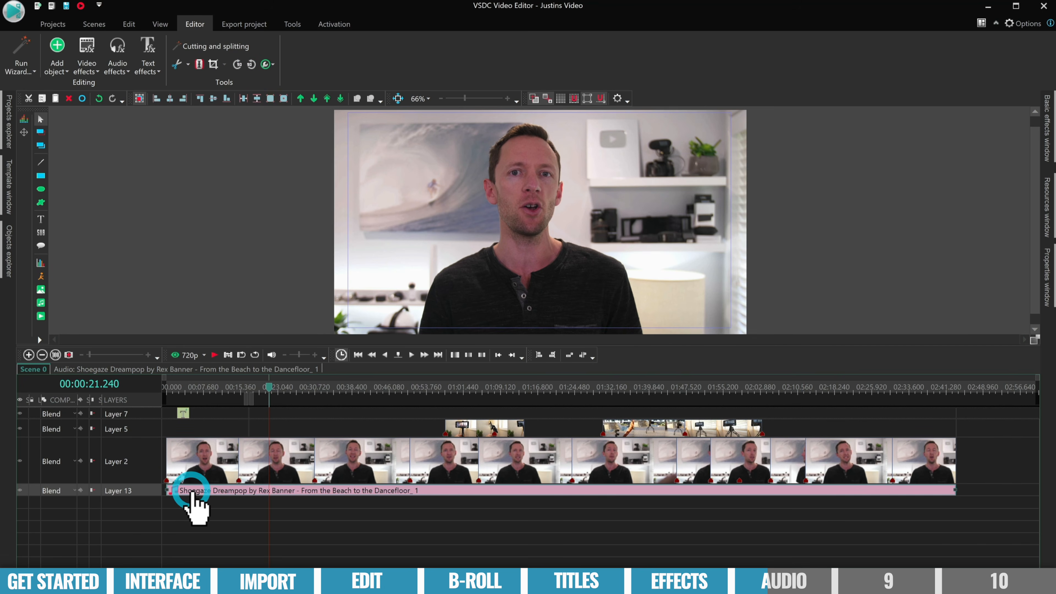
left_click(1047, 283)
left_click(991, 343)
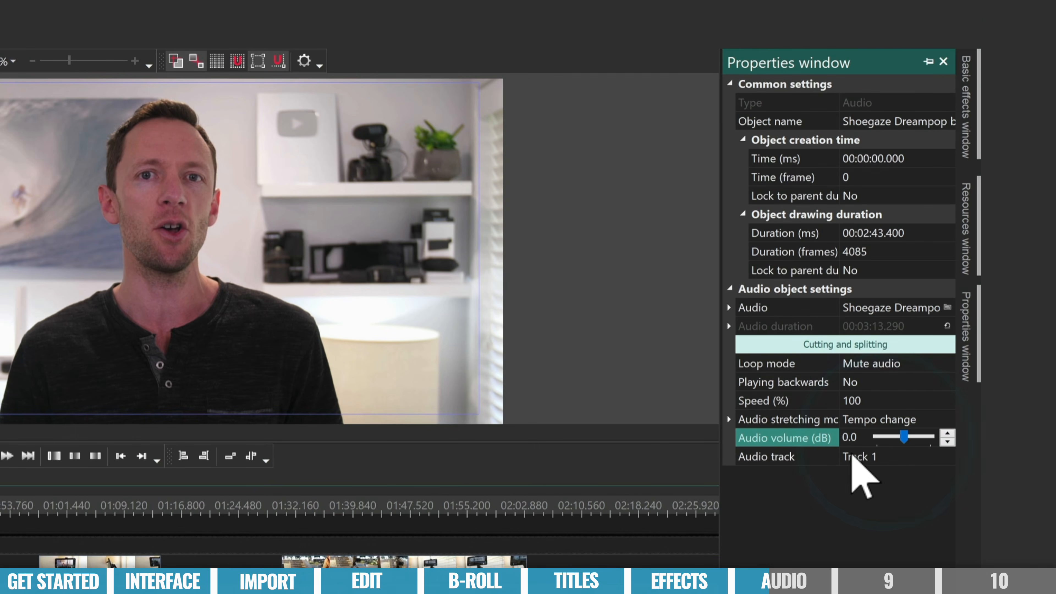
left_click_drag(905, 436, 828, 438)
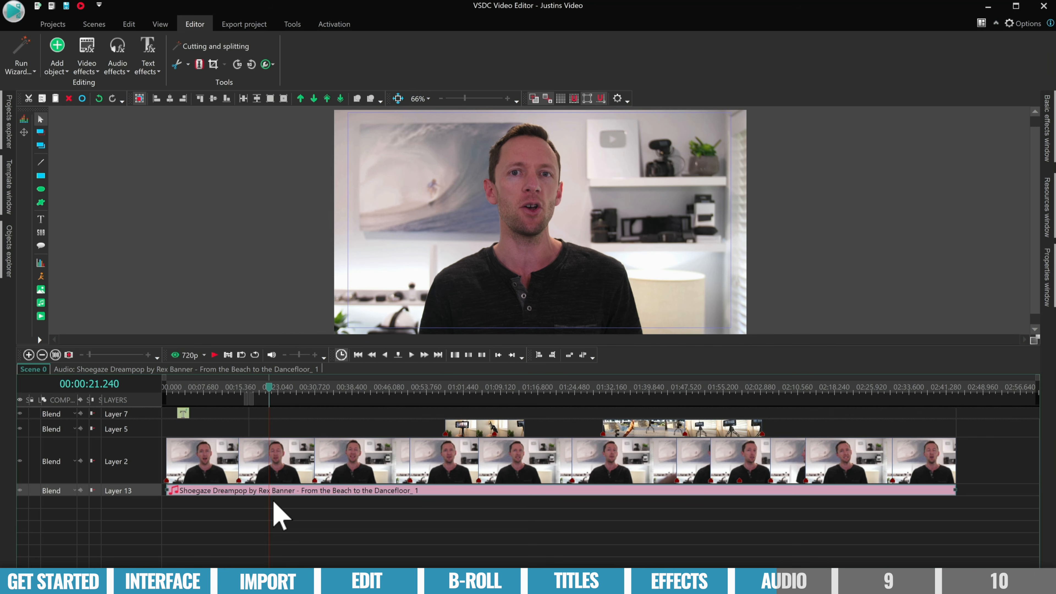
left_click(274, 509)
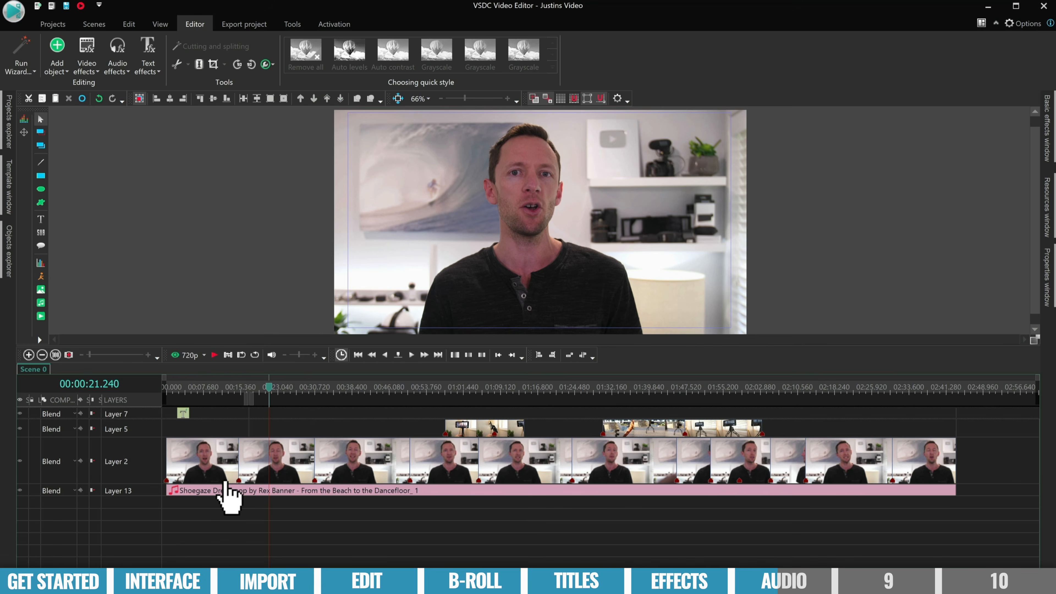
- Try adjusting the audio volume of the first clip in the main footage
left_click(223, 464)
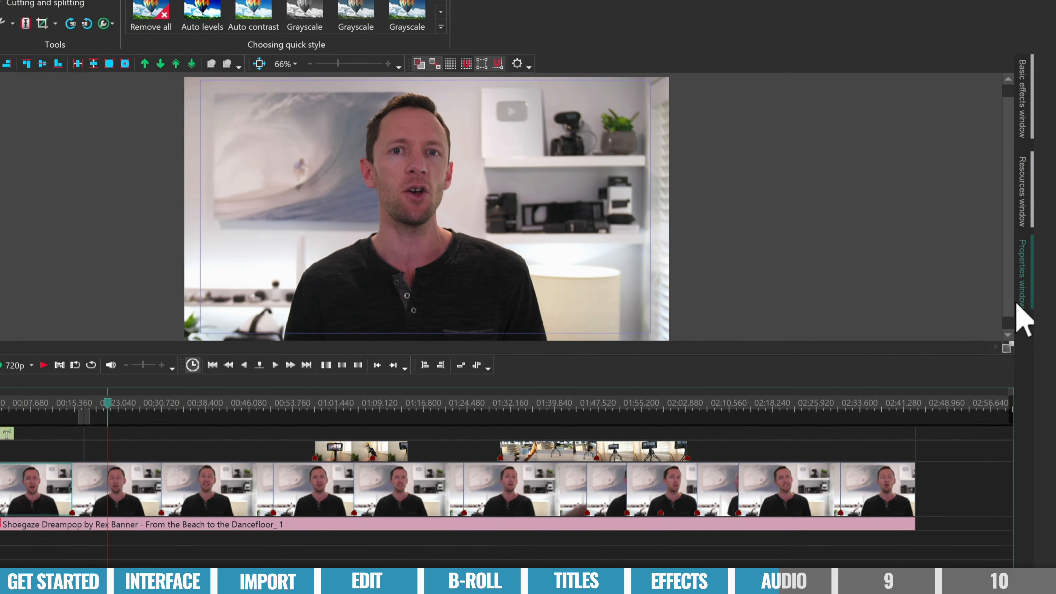
left_click(1048, 287)
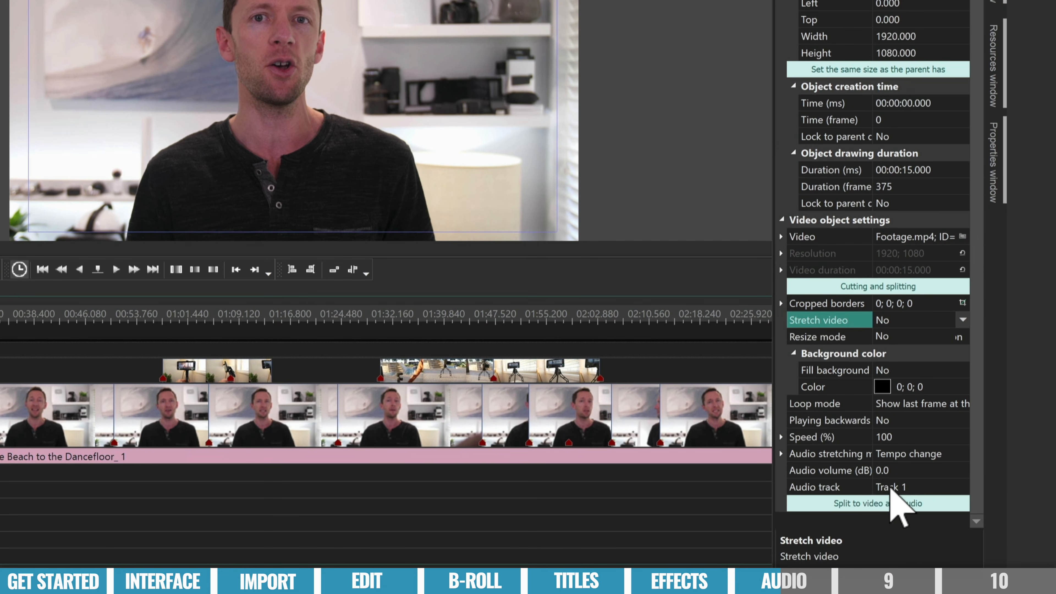
left_click(888, 470)
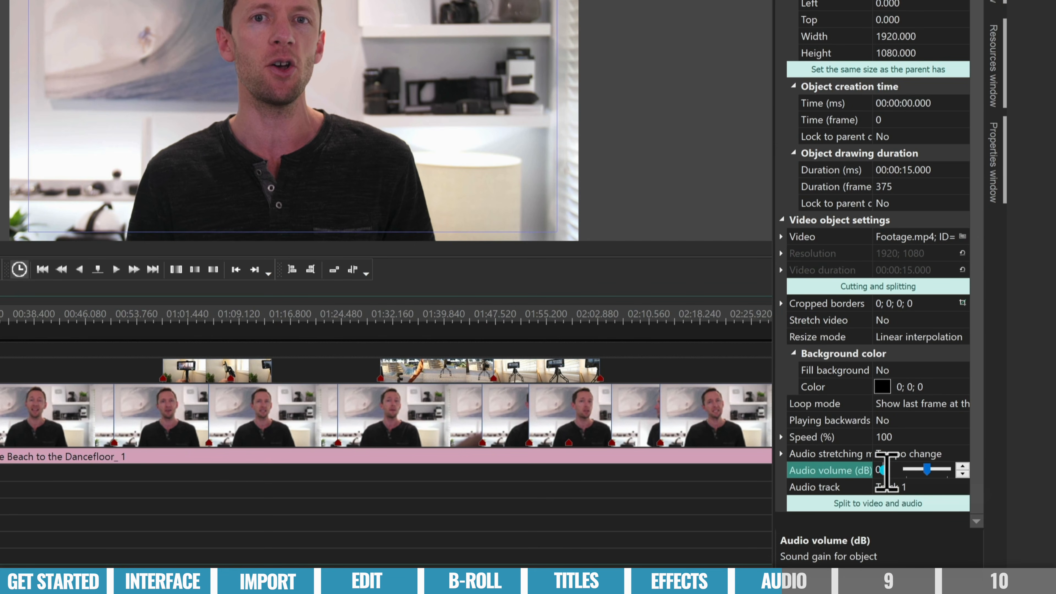
left_click_drag(927, 467, 926, 467)
left_click(927, 466)
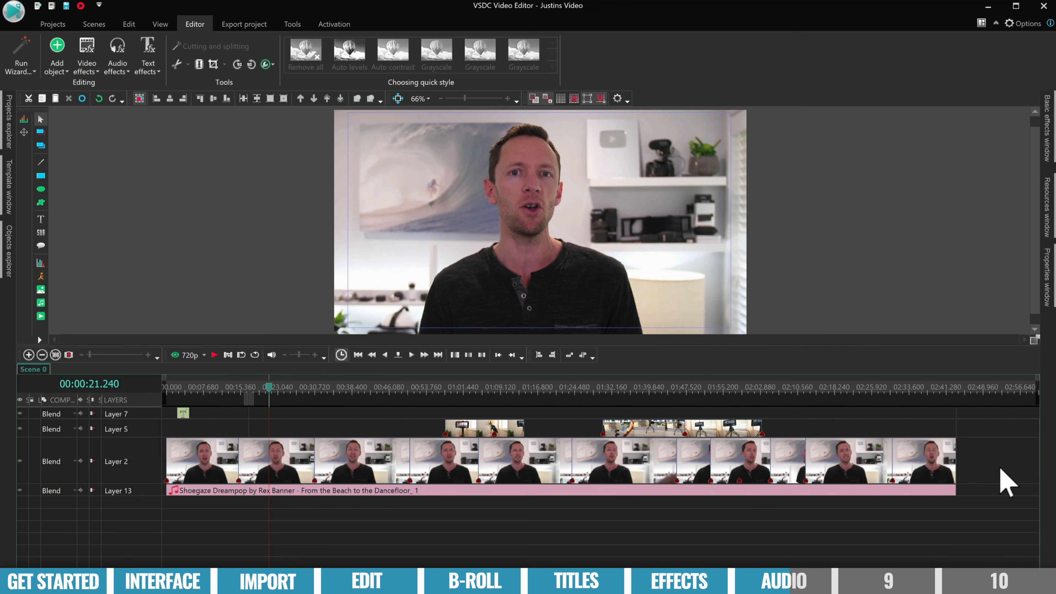
- Normalize the audio of all main footage clips to 90%, applying the result through each object's Volume property
left_click(938, 474)
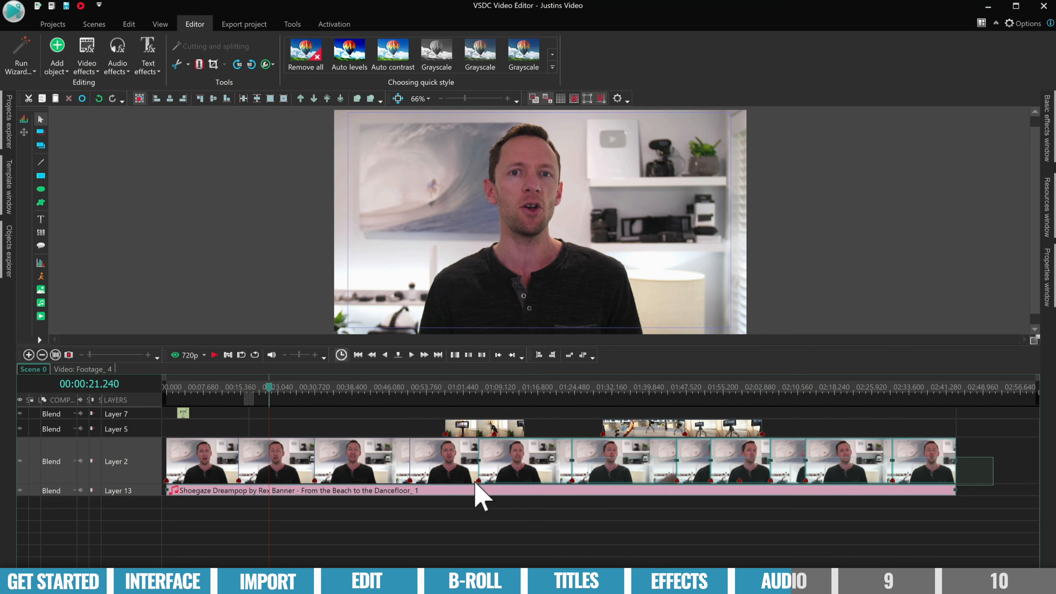
left_click(222, 469)
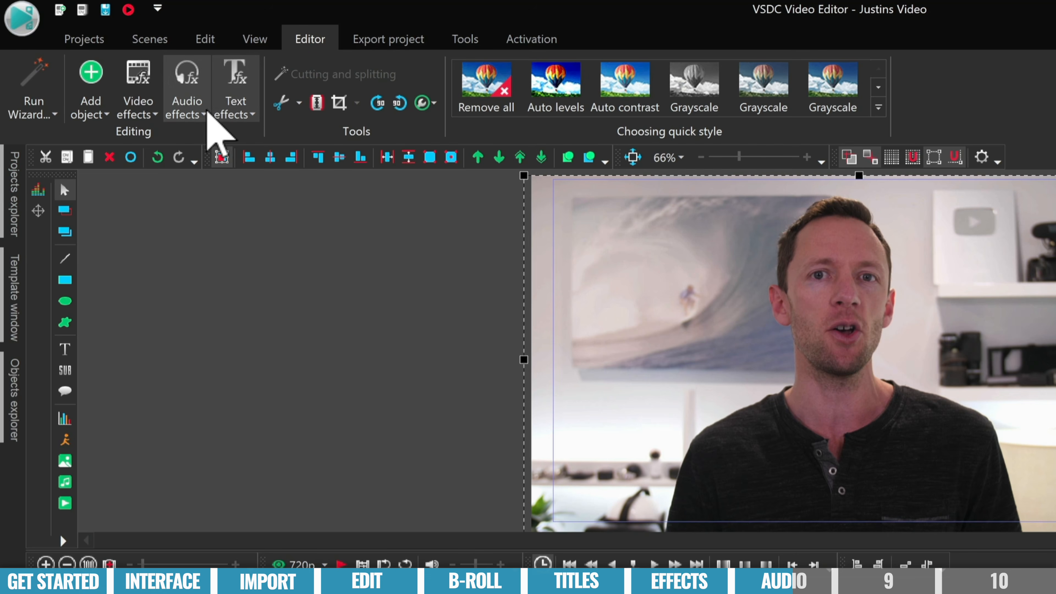
left_click(124, 69)
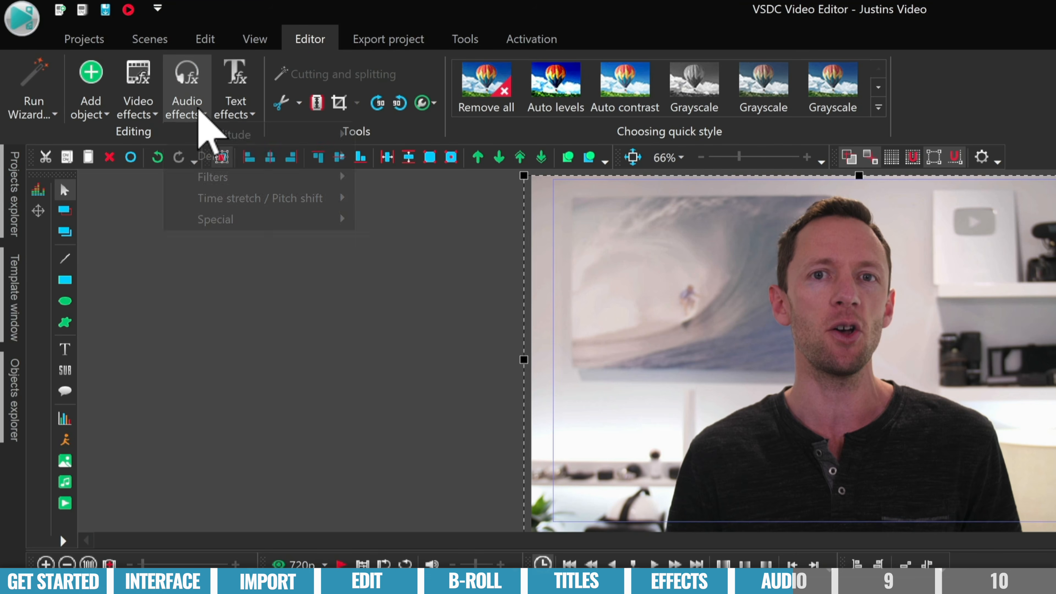
mouse_move(276, 137)
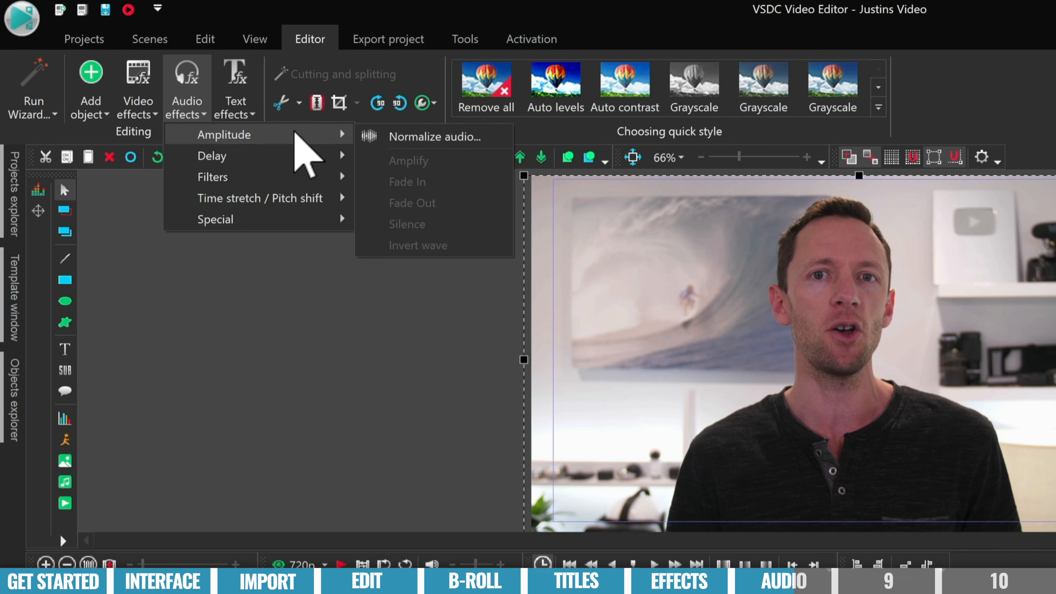
left_click(436, 144)
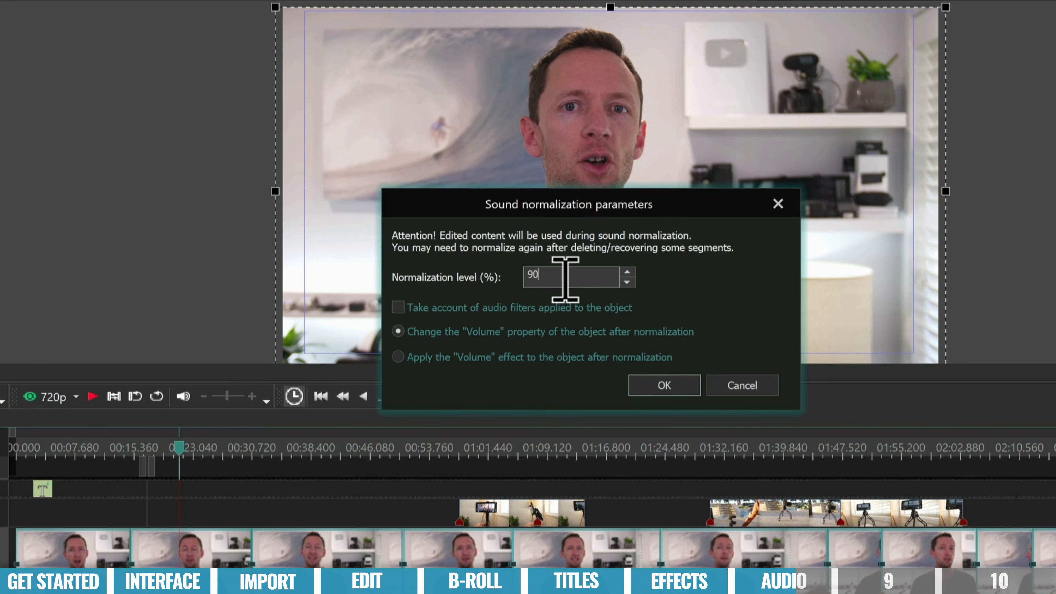
left_click(673, 381)
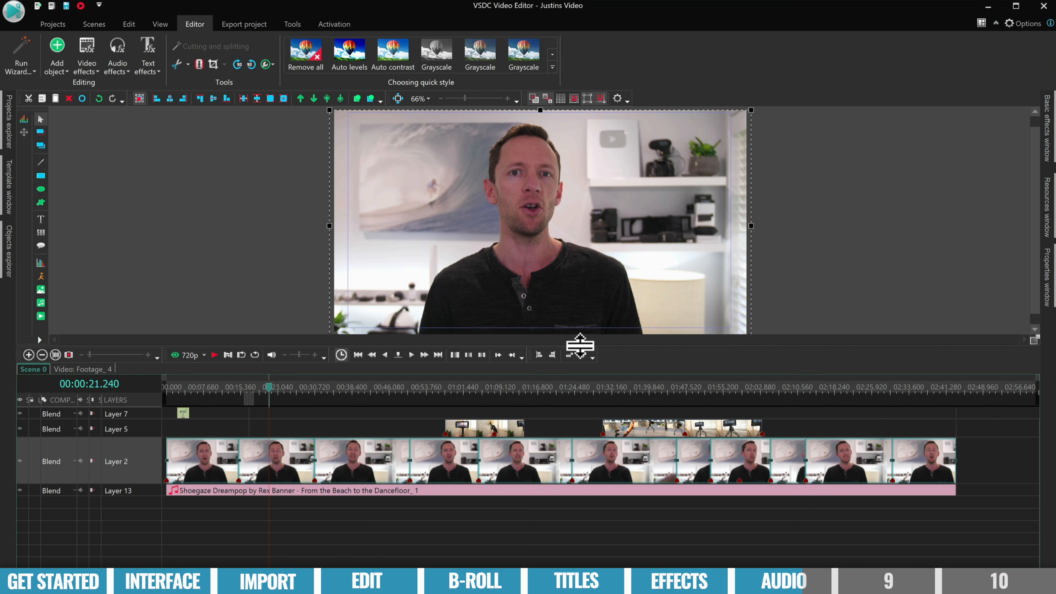
left_click(376, 516)
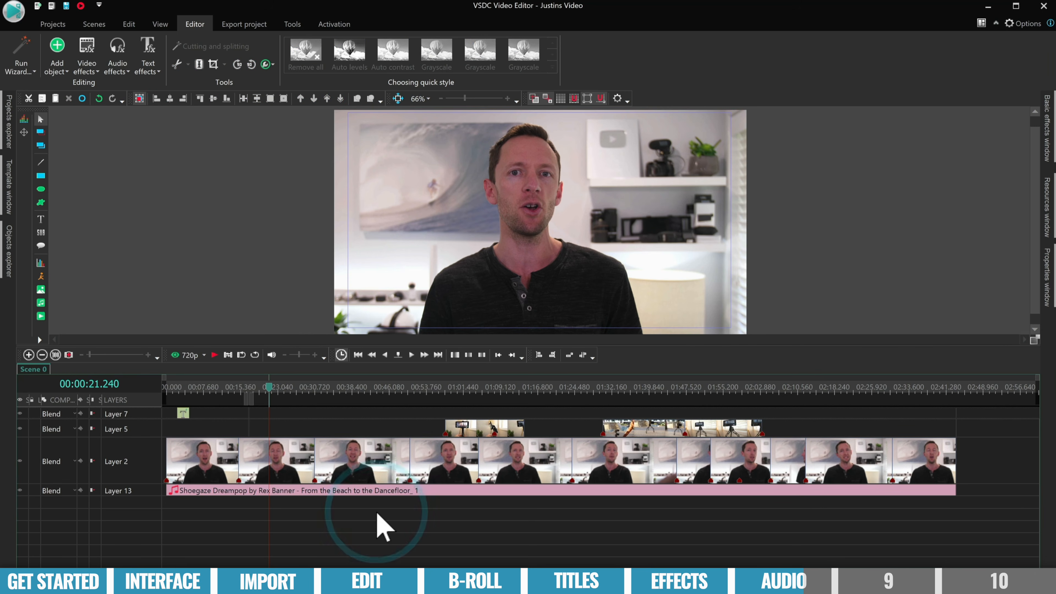
- Check the normalized audio volume in the properties of the third and fifth main footage clips
left_click(307, 458)
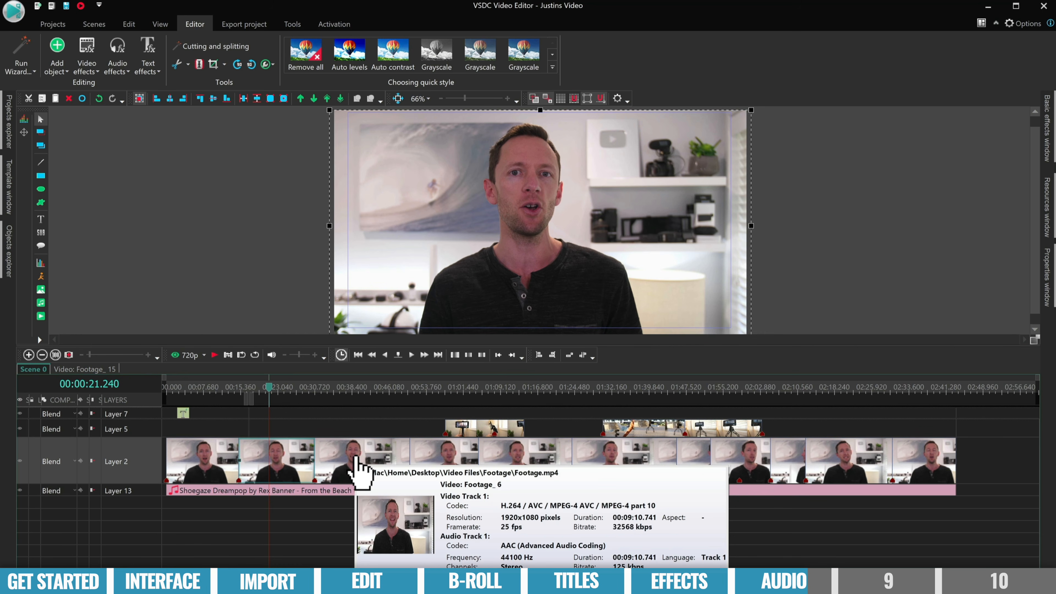
left_click(364, 455)
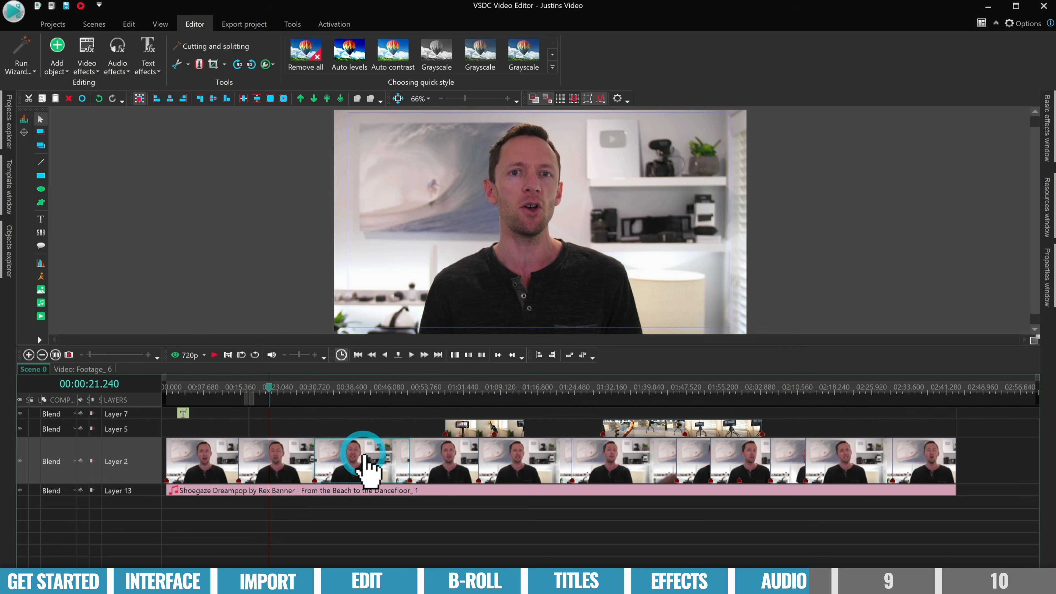
left_click(1048, 287)
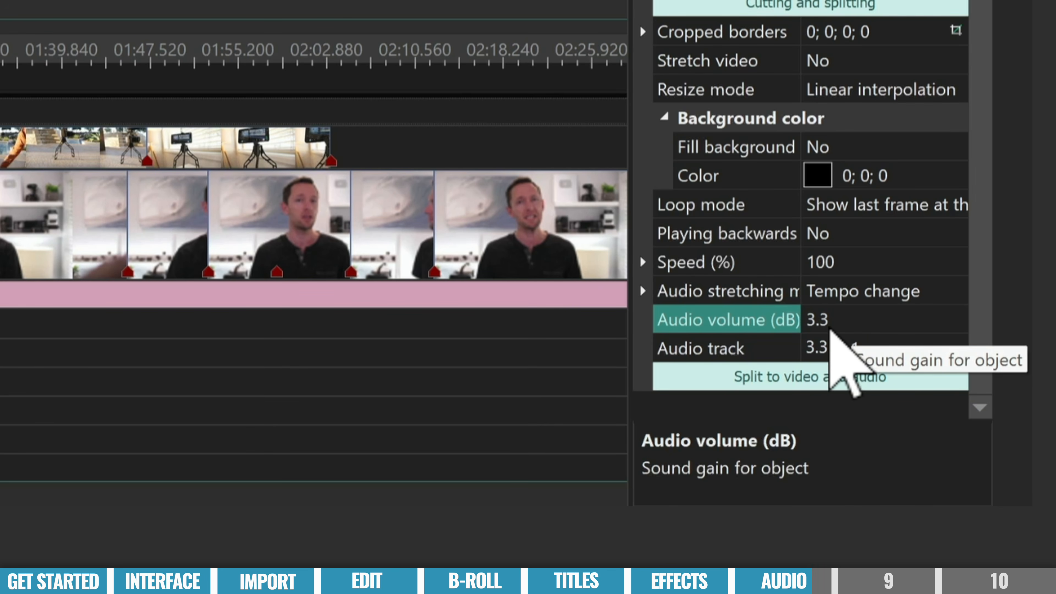
left_click(452, 455)
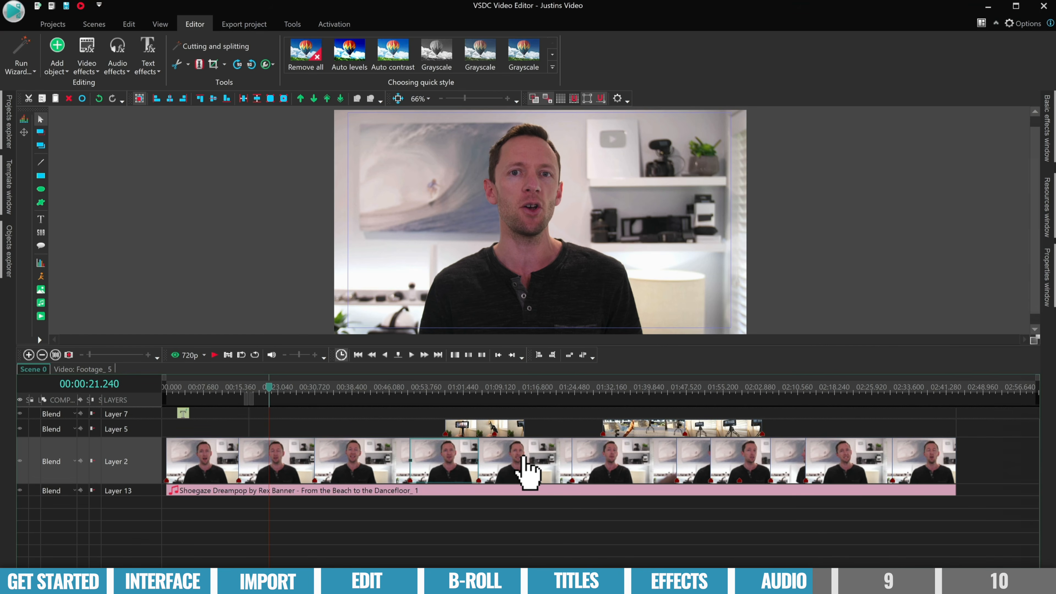
left_click(521, 455)
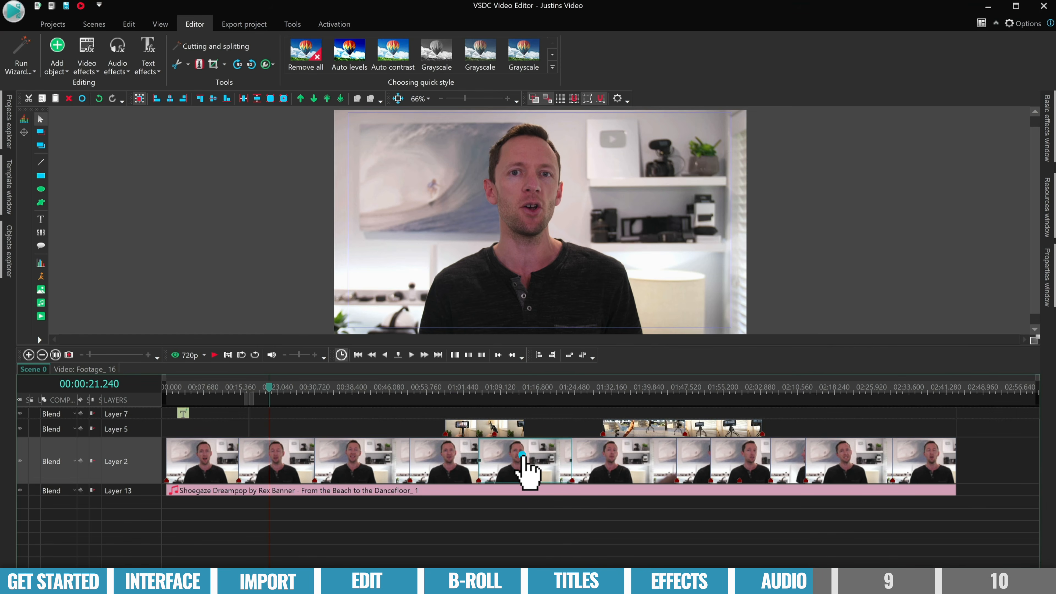
left_click(1047, 276)
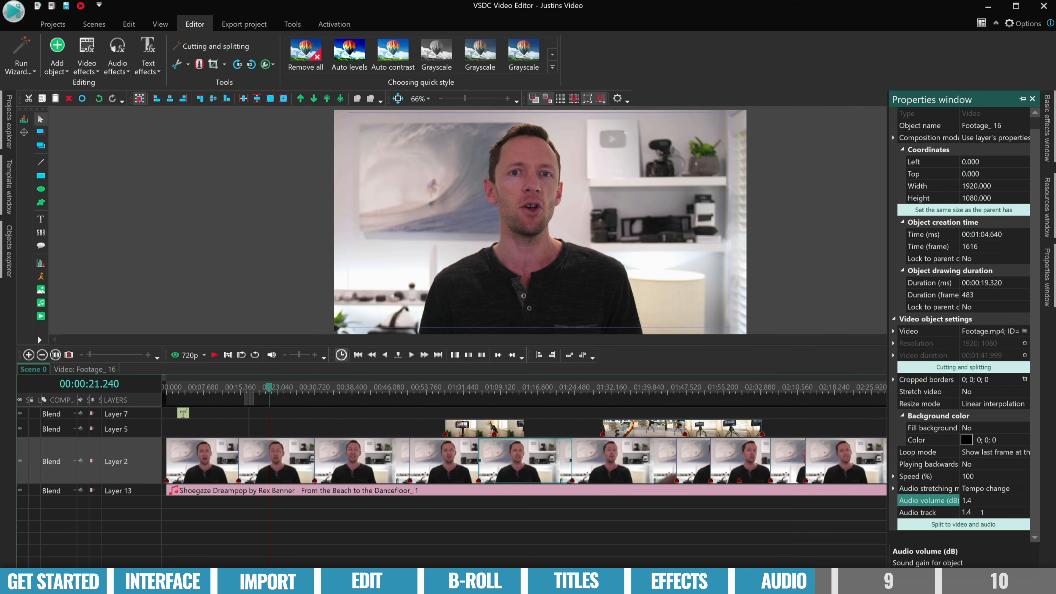
- Set the background music track's audio volume to -25 dB
left_click(245, 491)
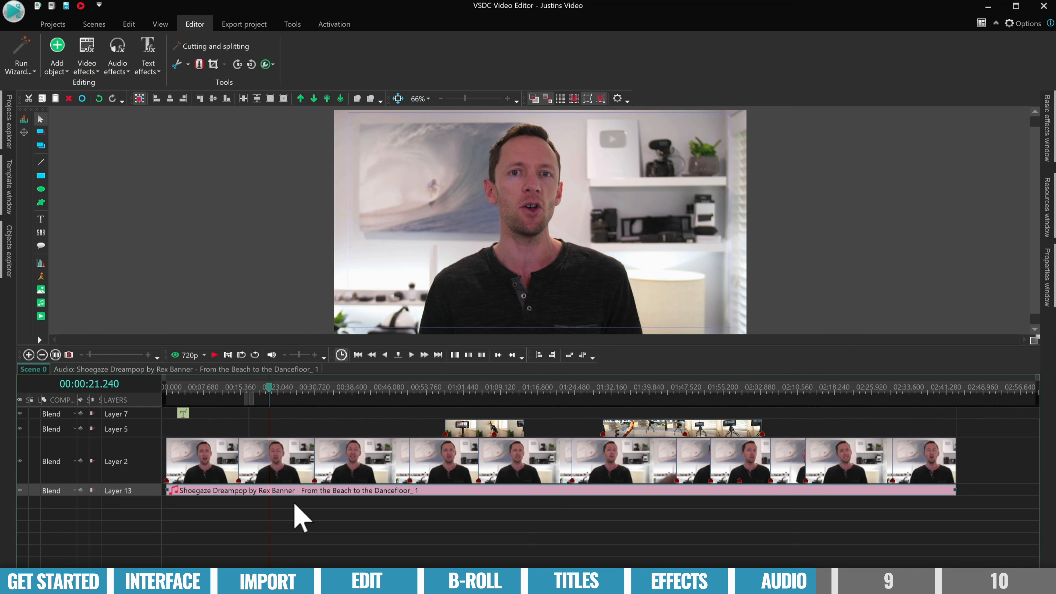
left_click(289, 491)
mouse_move(1051, 277)
left_click(991, 343)
left_click_drag(990, 339, 999, 343)
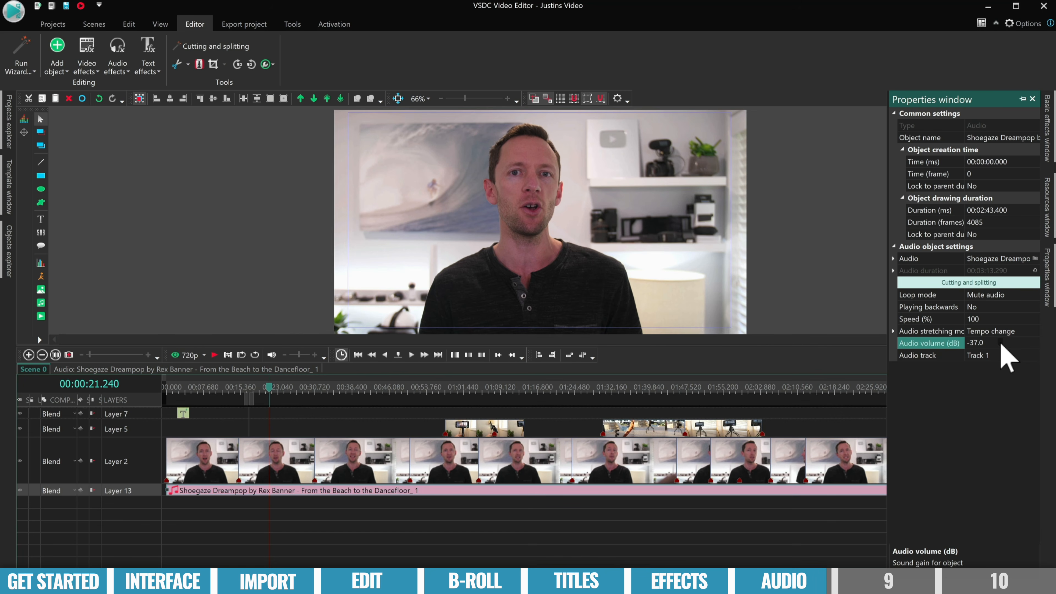
left_click(1000, 343)
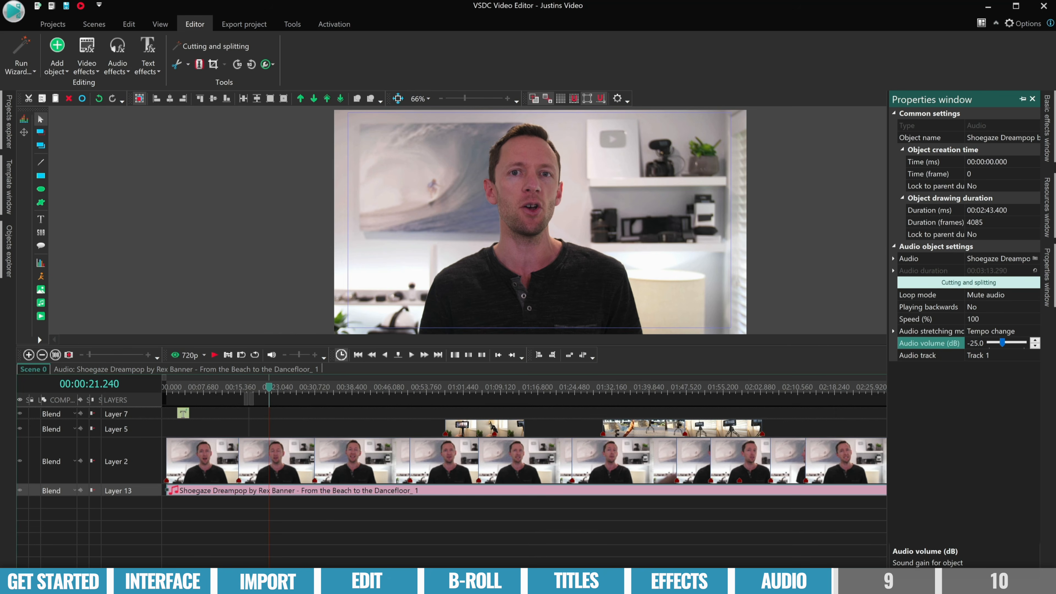
- Try the Hefe Instagram quick style on the first main footage clip and undo it
left_click(199, 468)
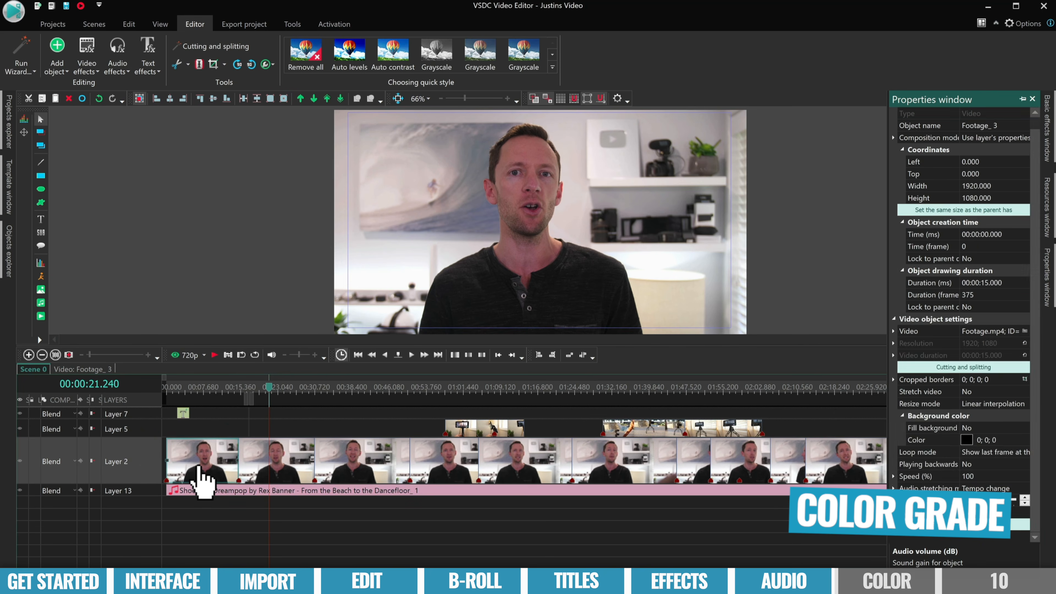
left_click(212, 464)
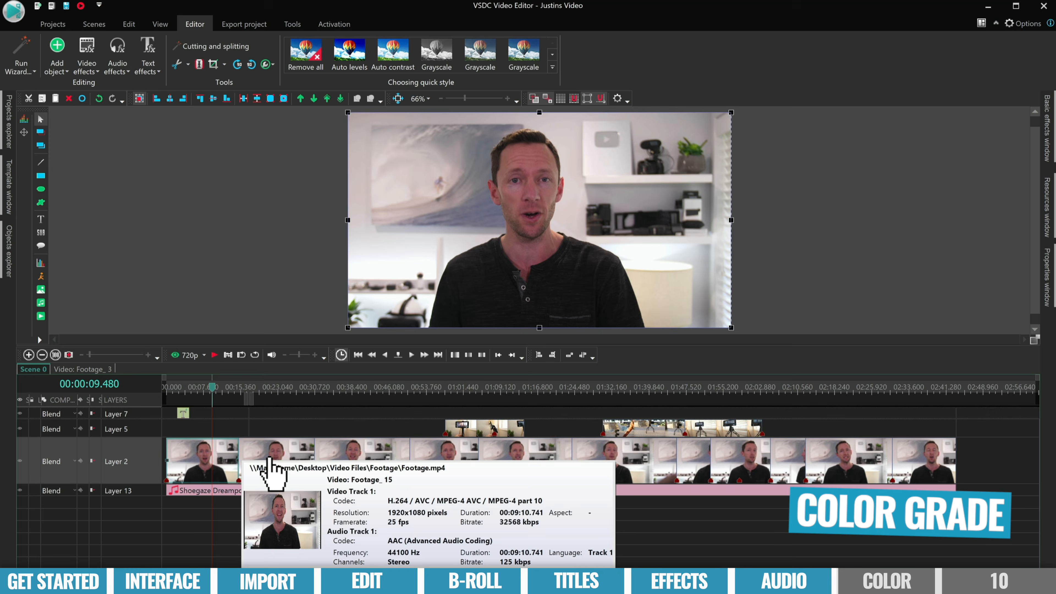
left_click(211, 454)
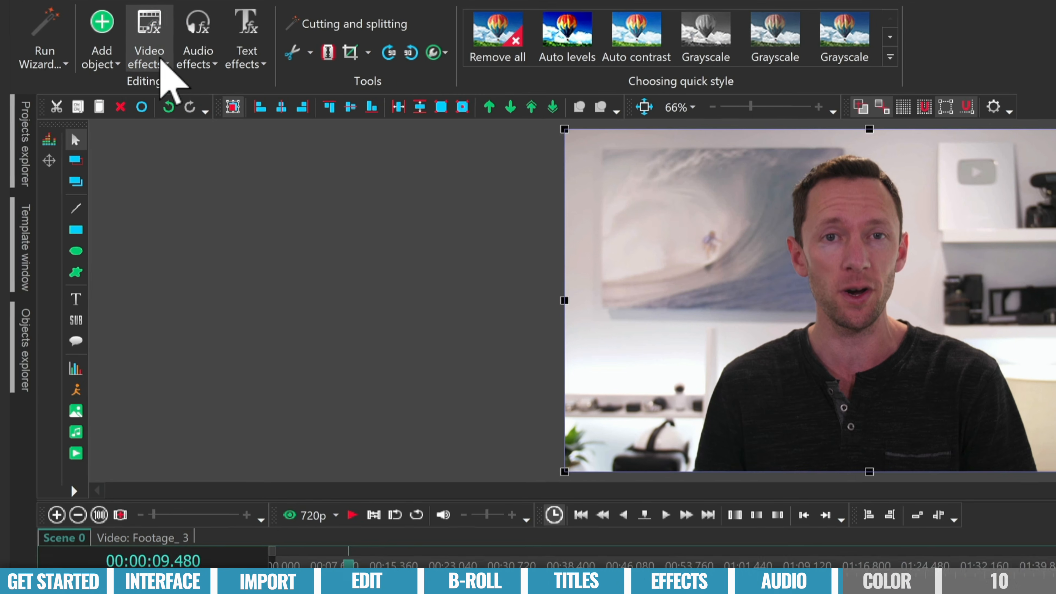
left_click(110, 69)
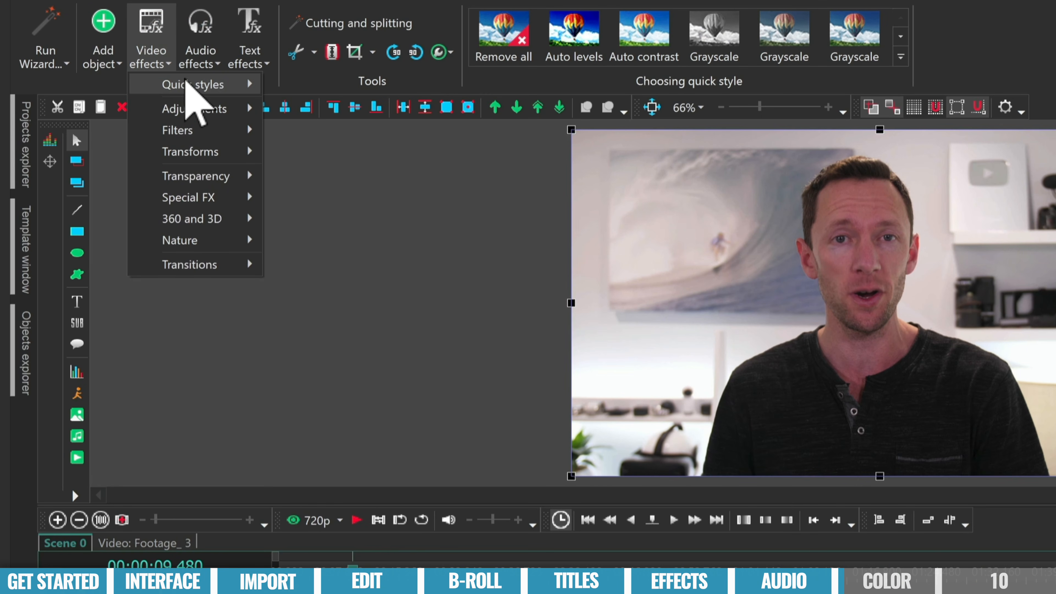
mouse_move(186, 81)
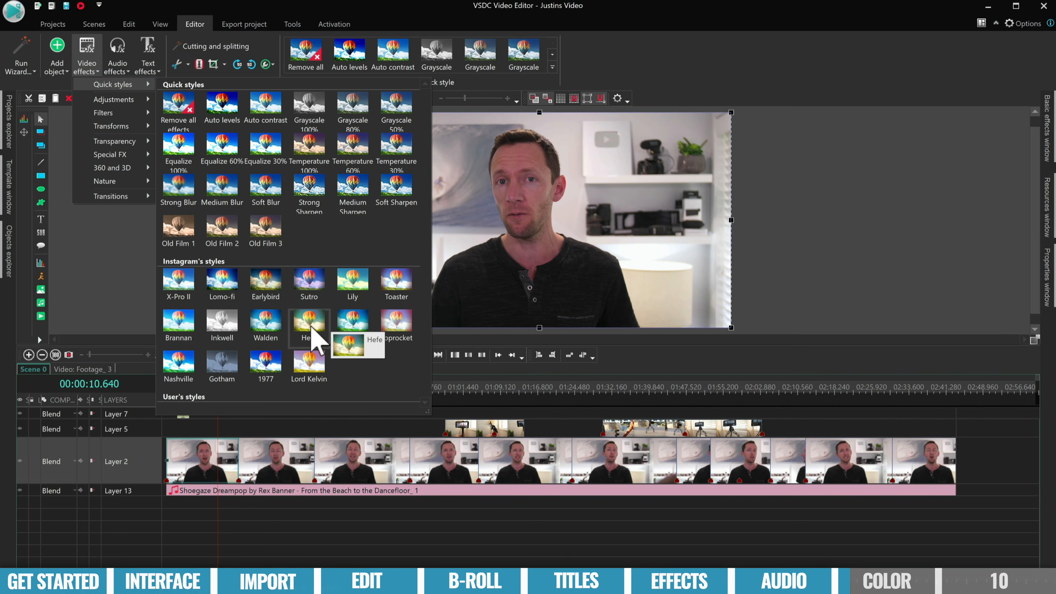
left_click(311, 331)
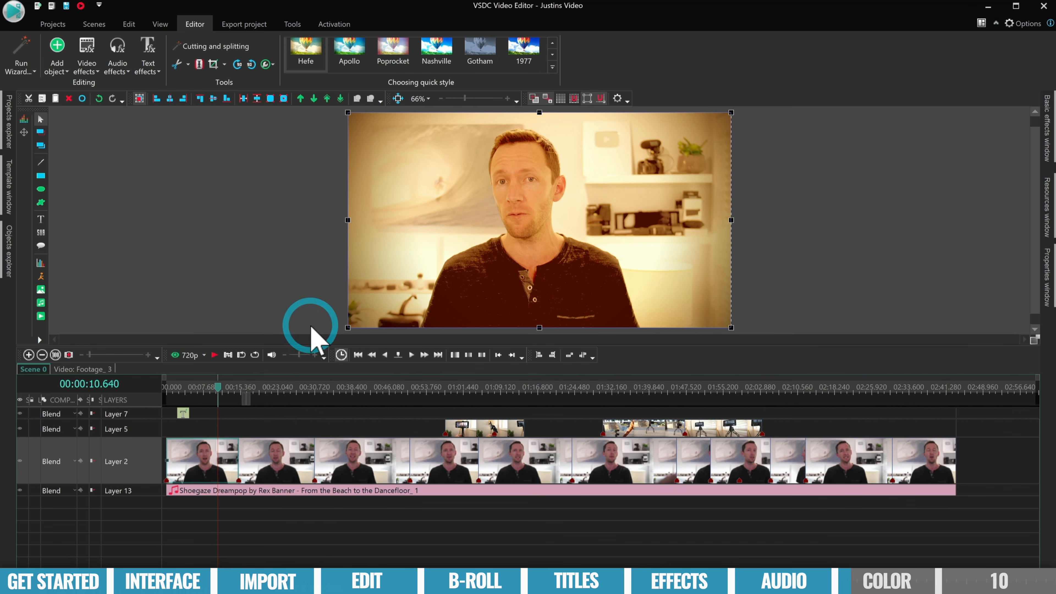
left_click(99, 101)
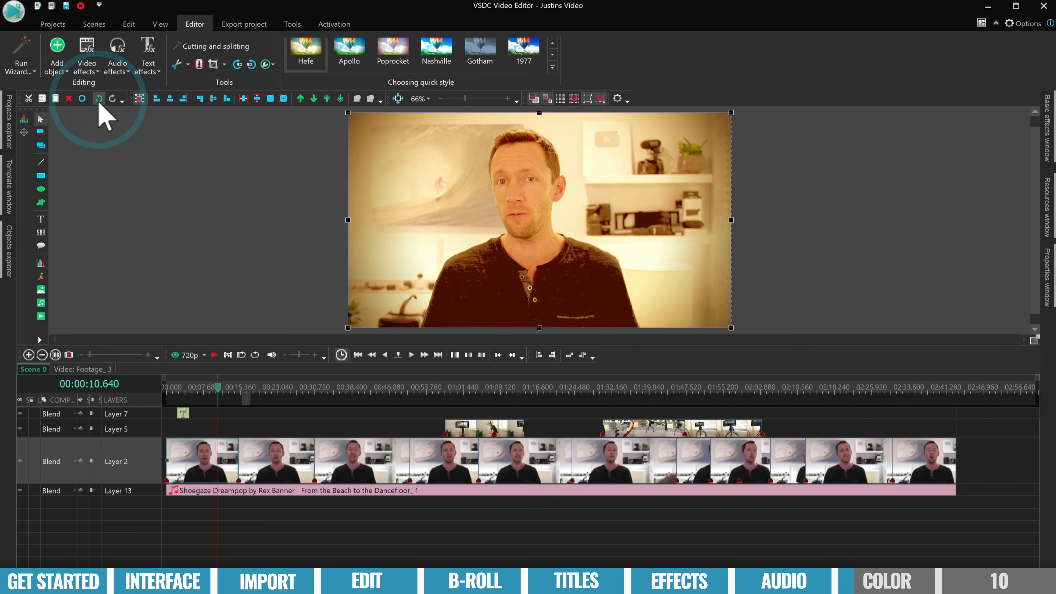
- Examine the colour adjustment effects available for the first main footage clip
left_click(87, 56)
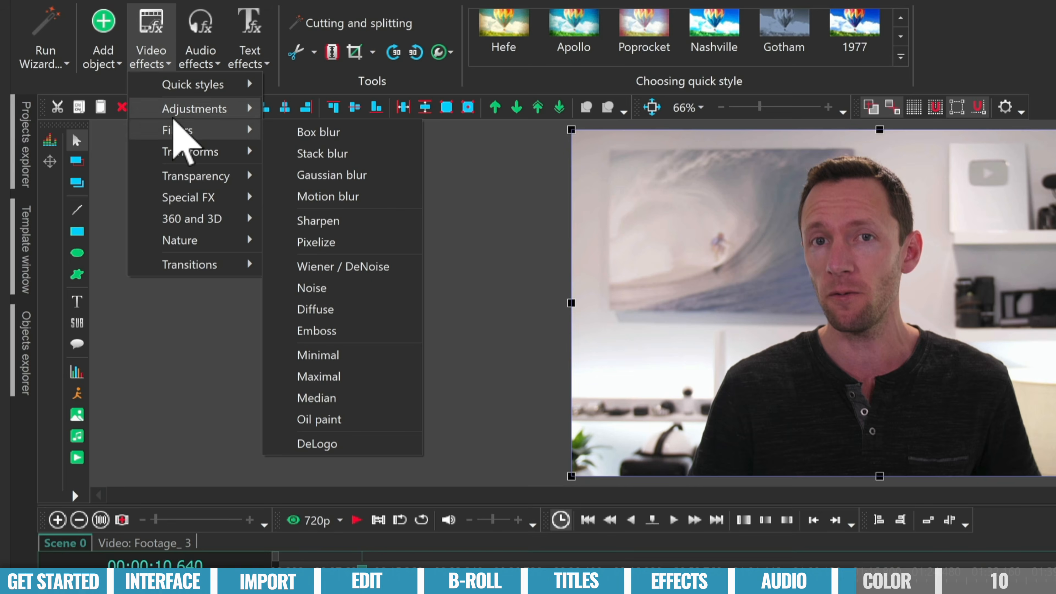
mouse_move(103, 103)
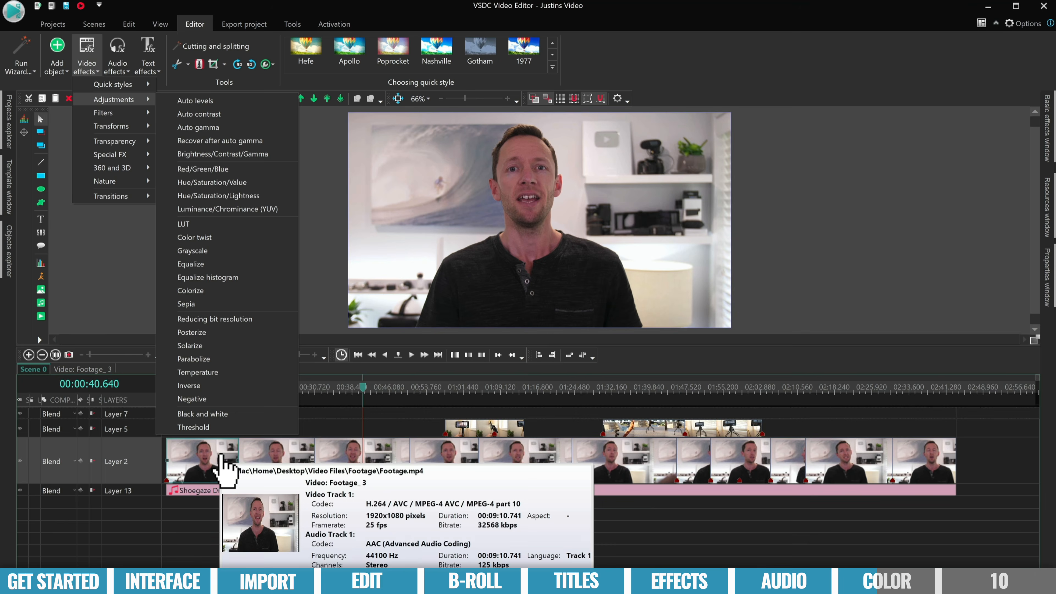
left_click(221, 463)
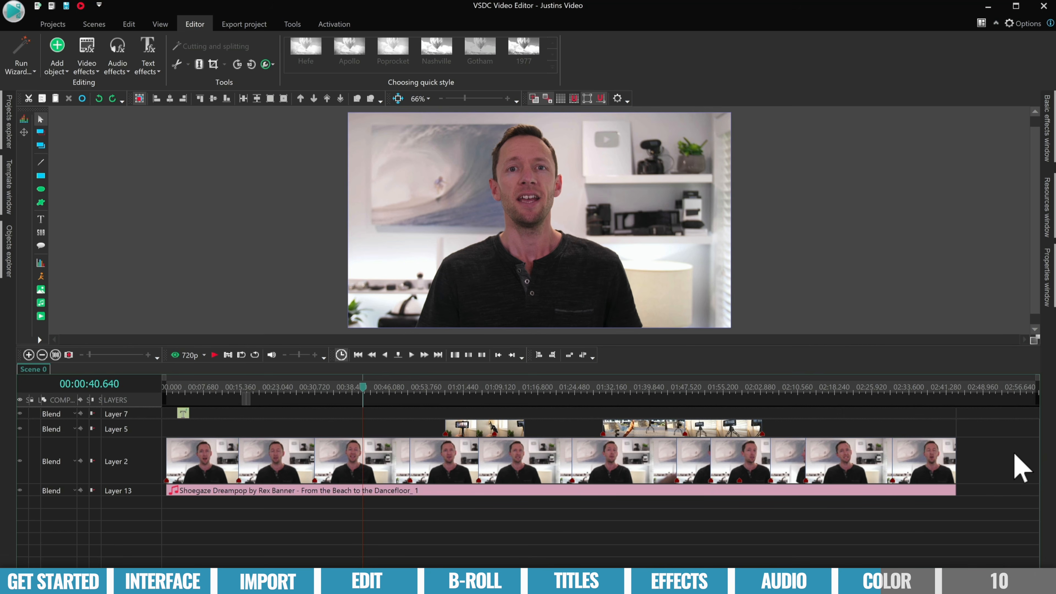
- Select all main footage clips on Layer 2 and set their brightness to 10 and contrast to 2 in the basic effects
left_click_drag(1019, 453, 308, 448)
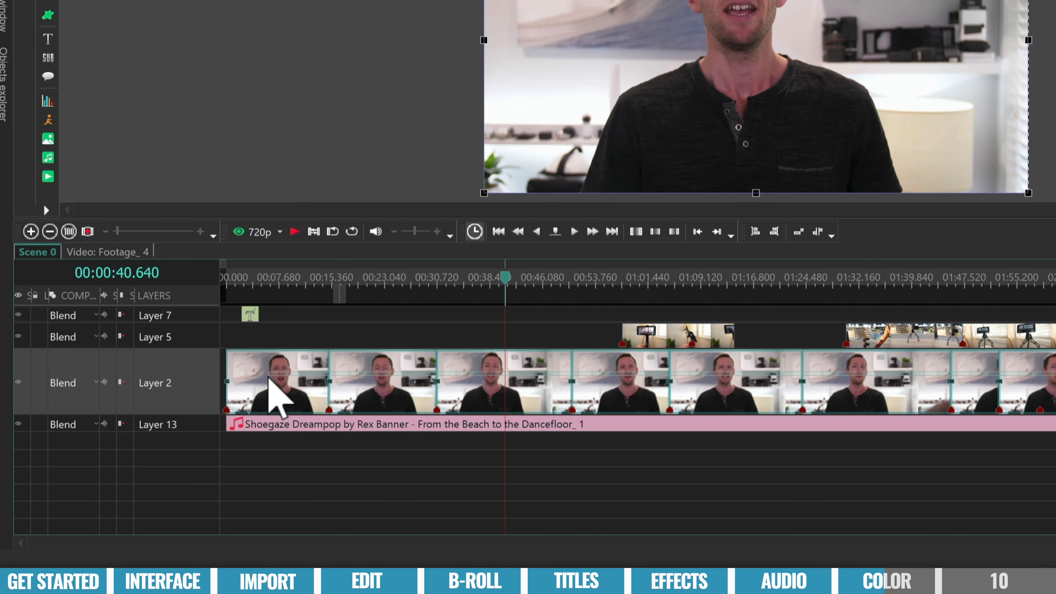
left_click(266, 379)
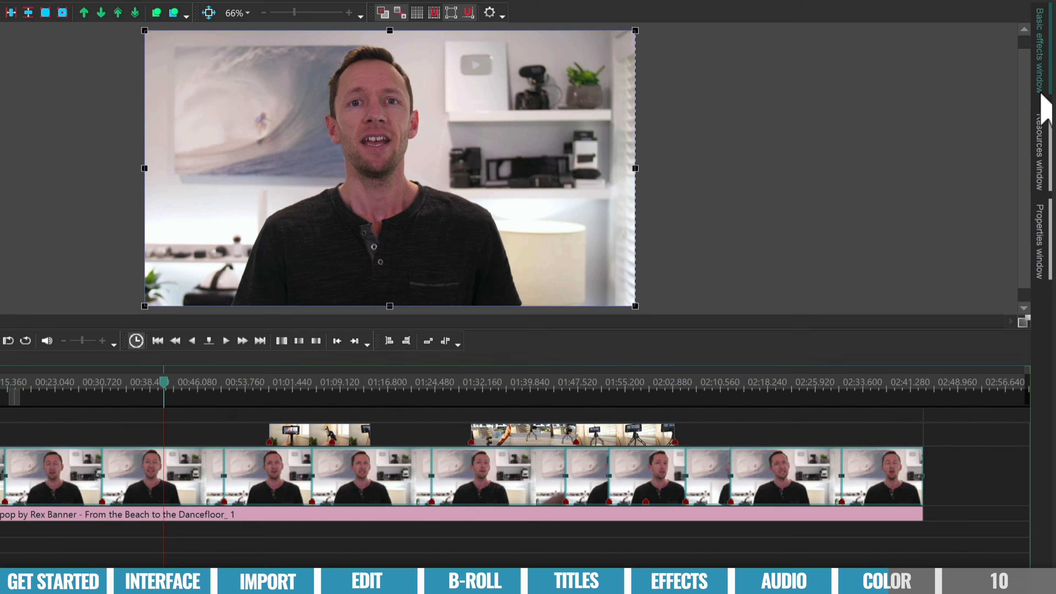
left_click(1040, 87)
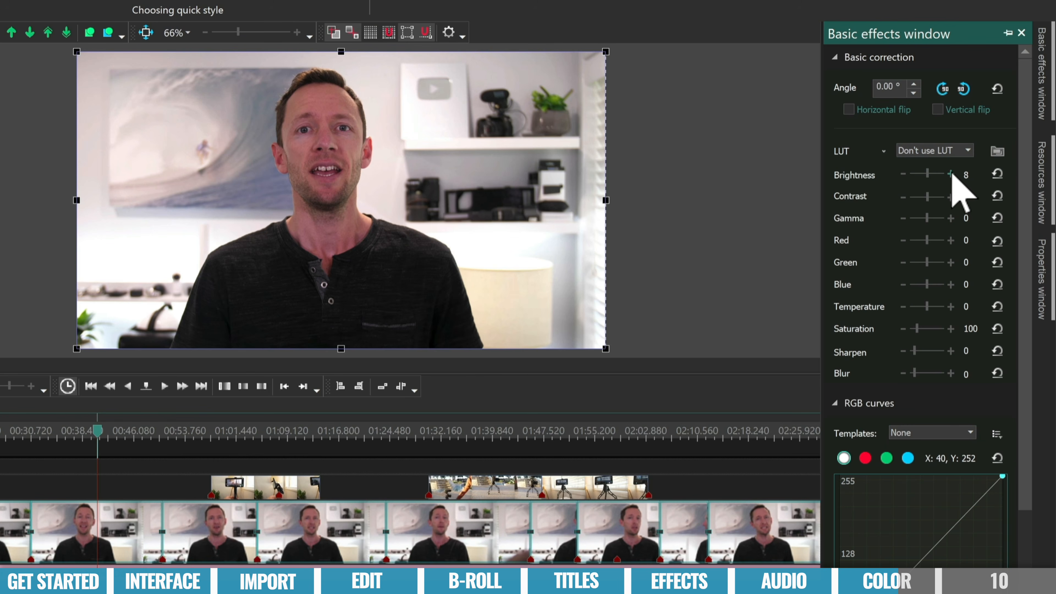
left_click(951, 173)
left_click(950, 174)
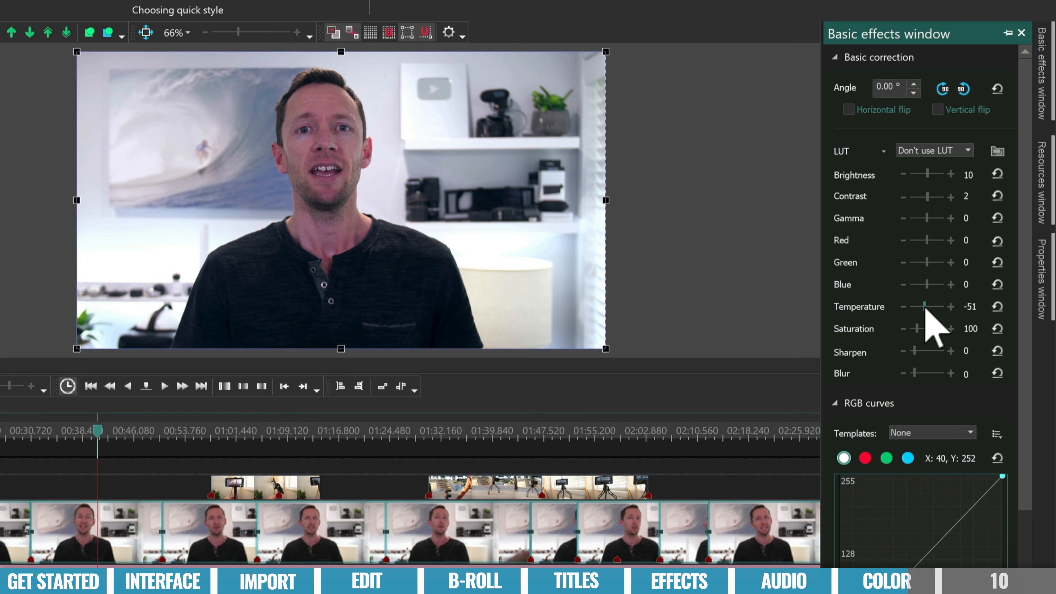
- Fine-tune the selected footage with temperature -12, saturation 111, contrast 3 and gamma 1
left_click_drag(927, 307, 925, 307)
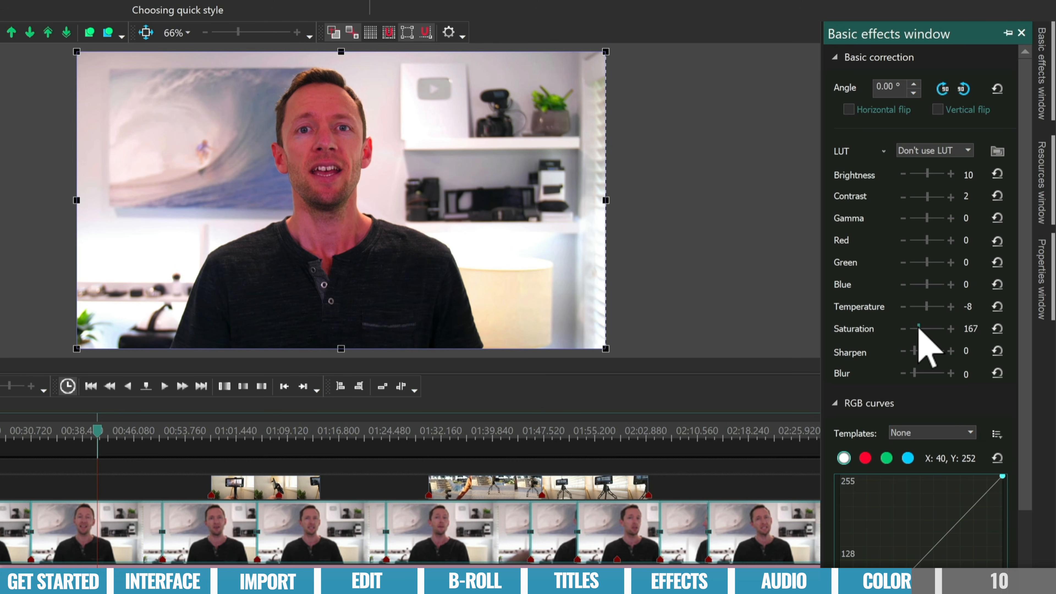
left_click_drag(918, 329, 914, 330)
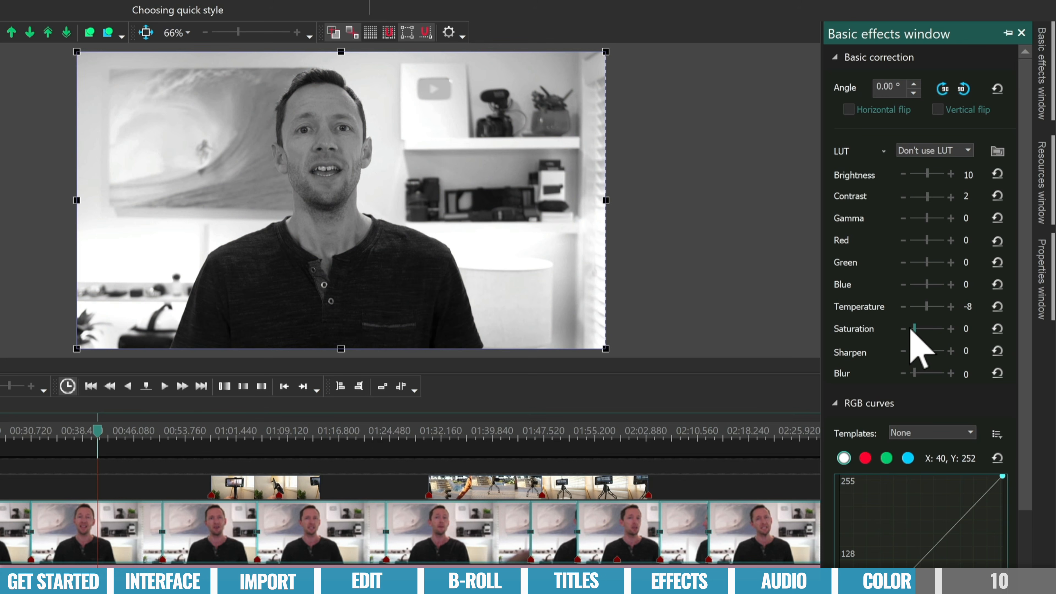
left_click_drag(915, 329, 916, 330)
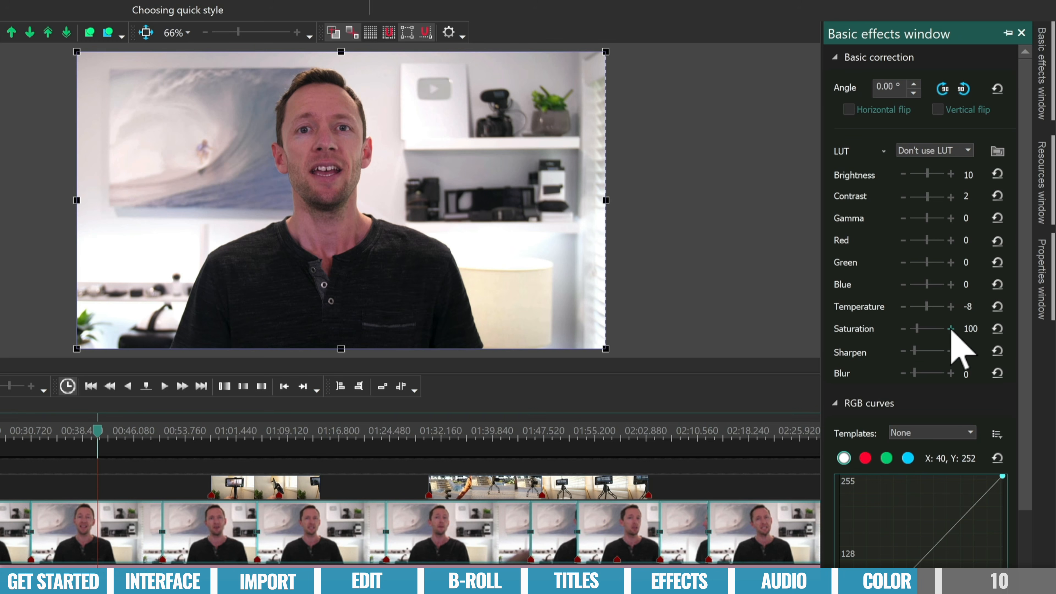
left_click(952, 329)
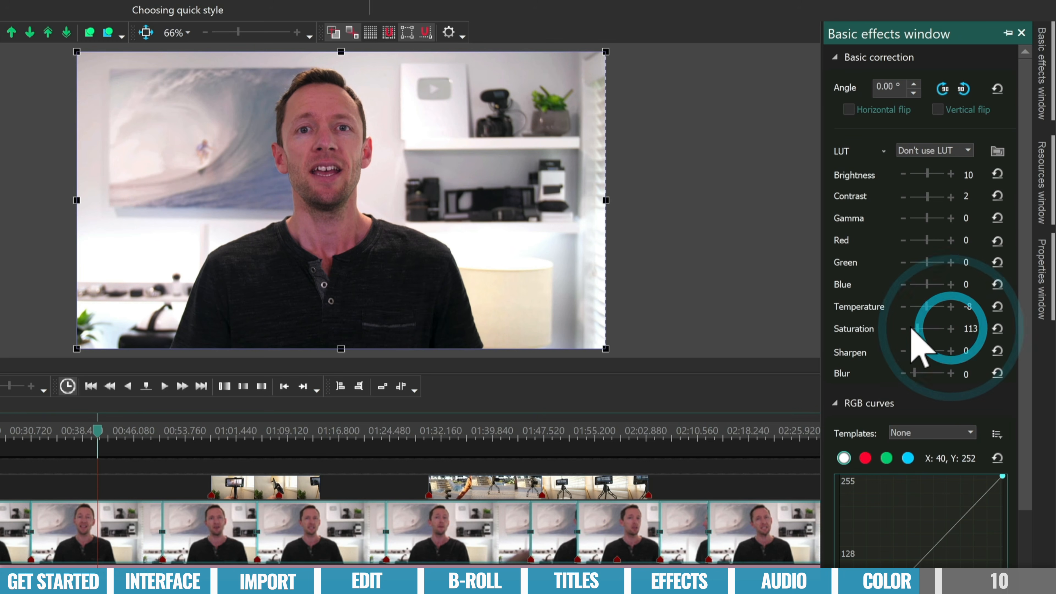
left_click(903, 306)
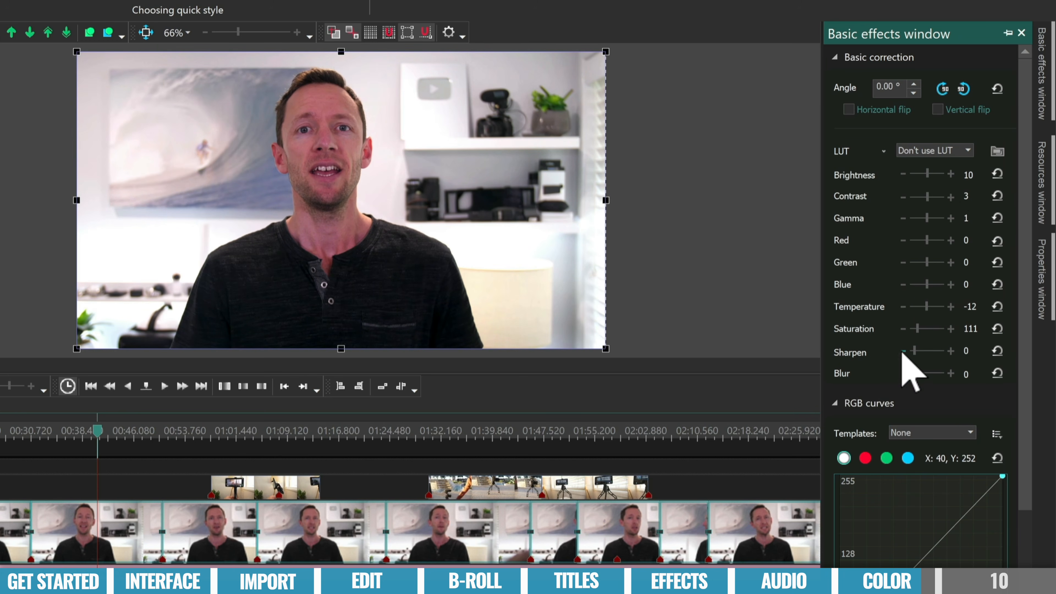
- Examine the RGB, Hue Saturation and YUV curve controls for the selected main footage clips
scroll(907, 365, "down", 5)
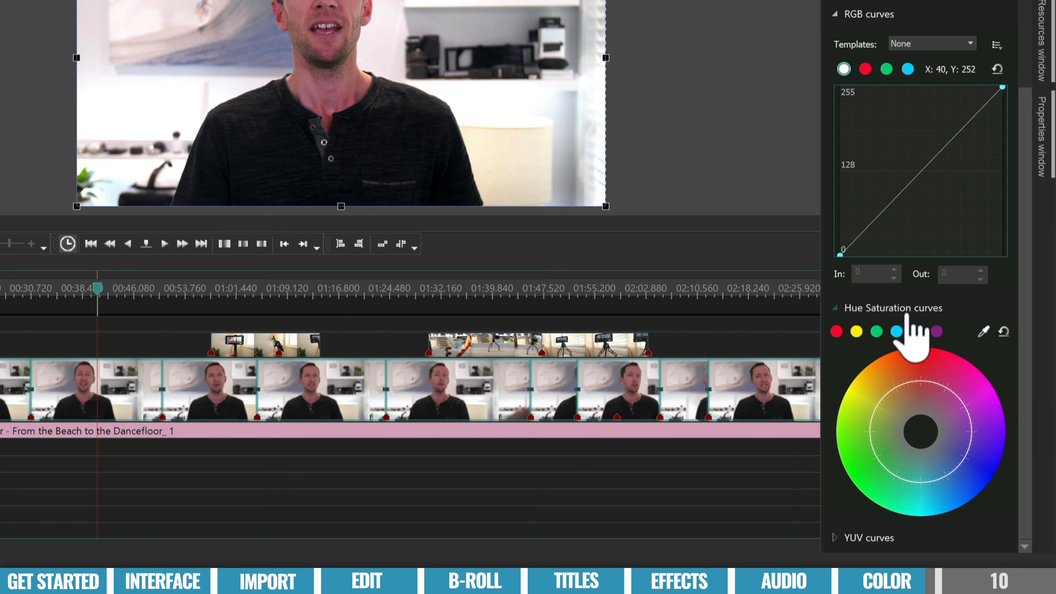
left_click(872, 538)
scroll(893, 528, "down", 1)
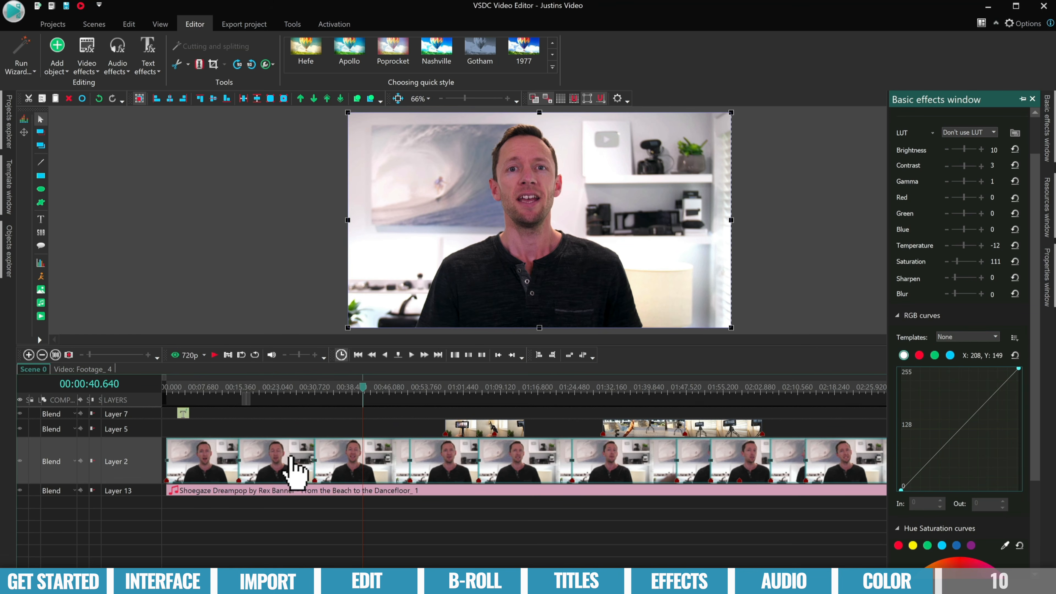
- Select the first B-roll clip on Layer 5, move the playhead to 00:01:01.440 and open the clip's basic effects
left_click(463, 430)
left_click(463, 389)
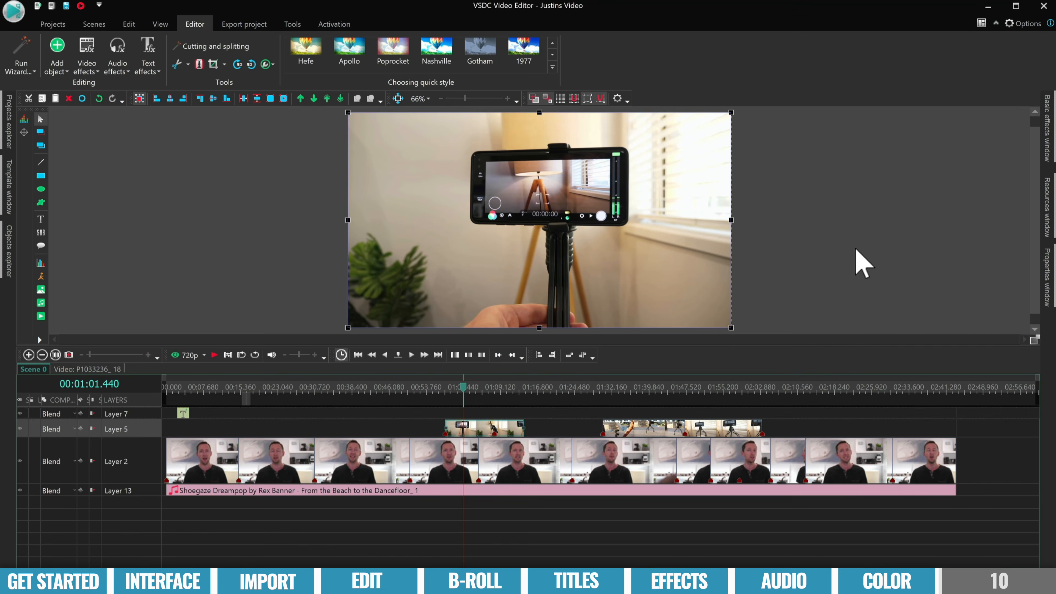
left_click(1046, 141)
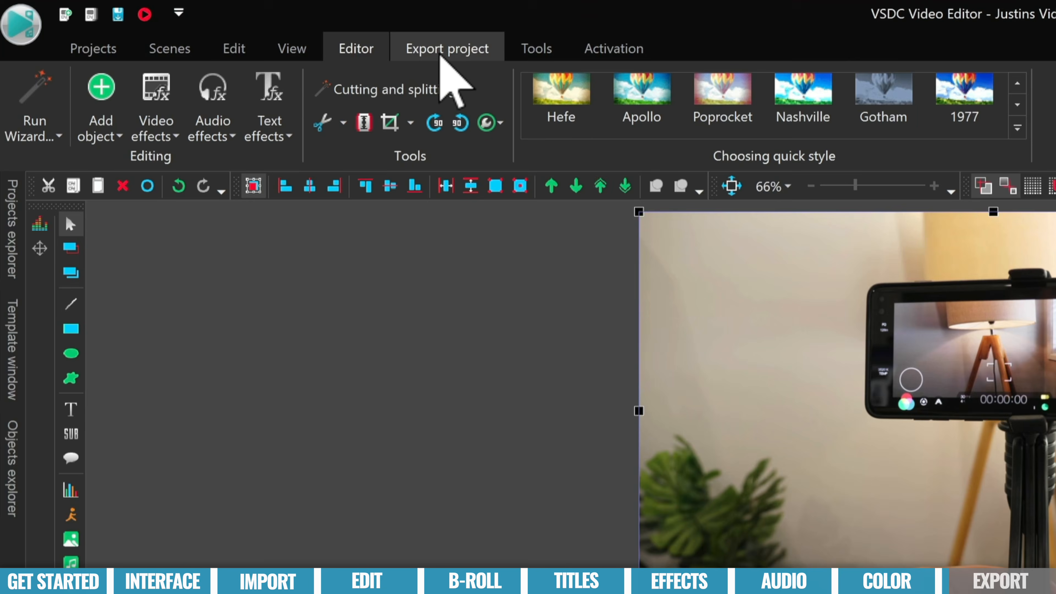
- Export the project for YouTube using the H.264 / AVC Ultra Quality profile with CRF 20 and 320 kbps AAC audio
left_click(239, 25)
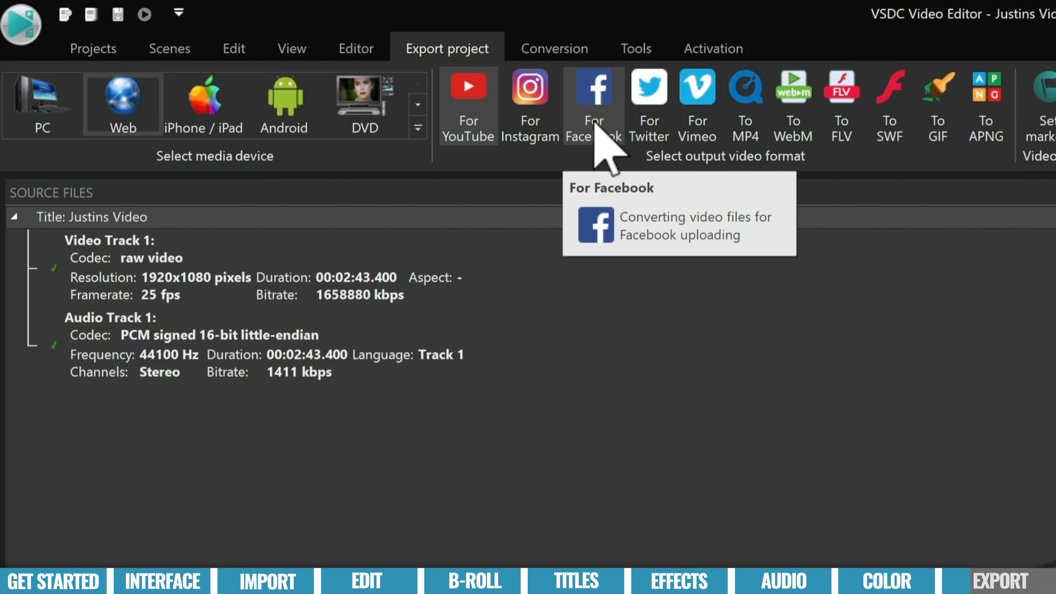
left_click(468, 102)
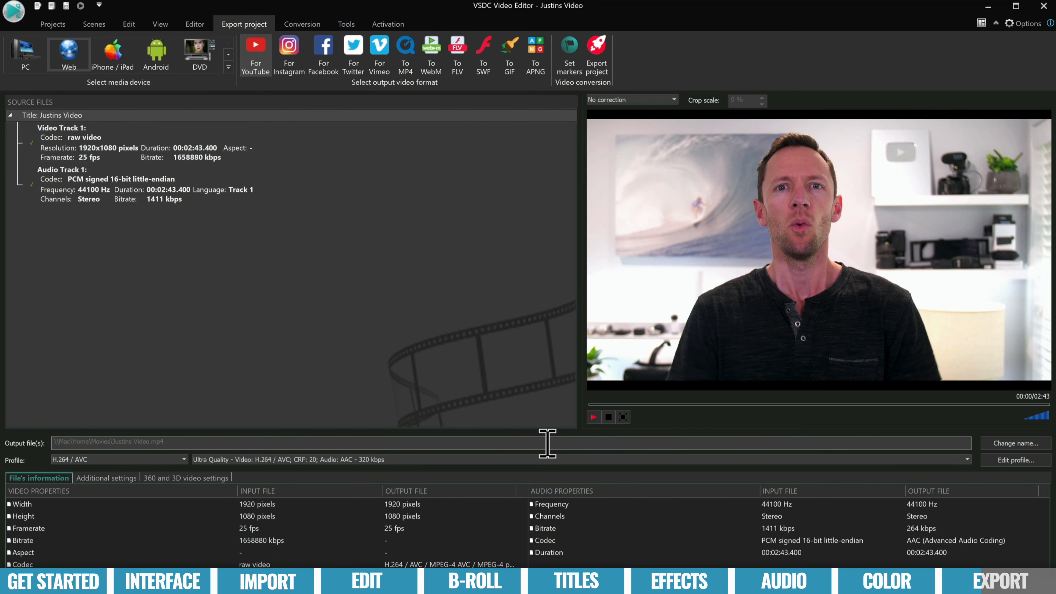
left_click(967, 459)
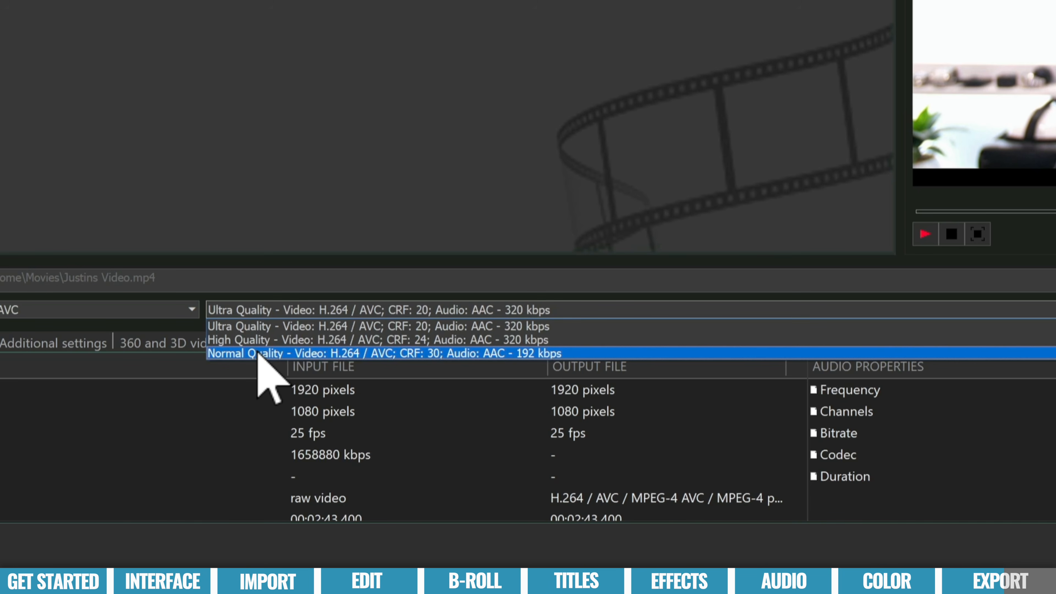
left_click(253, 326)
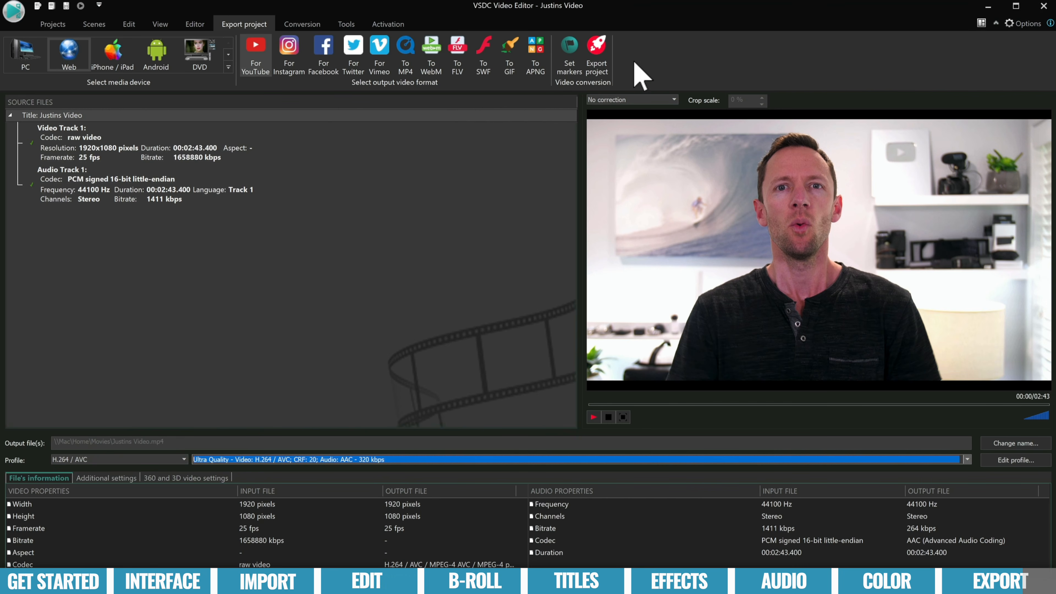
left_click(651, 58)
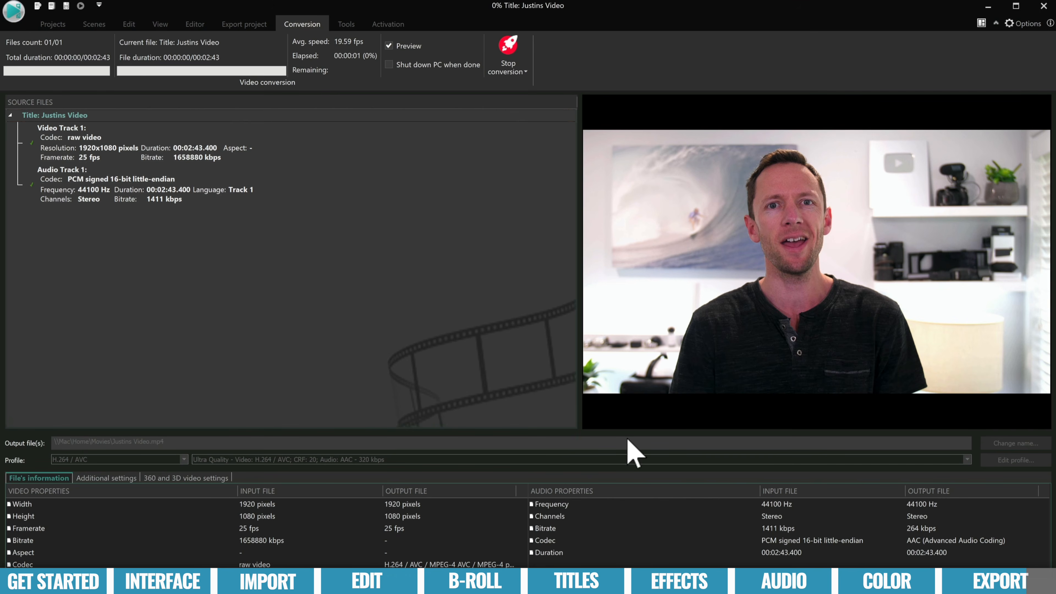